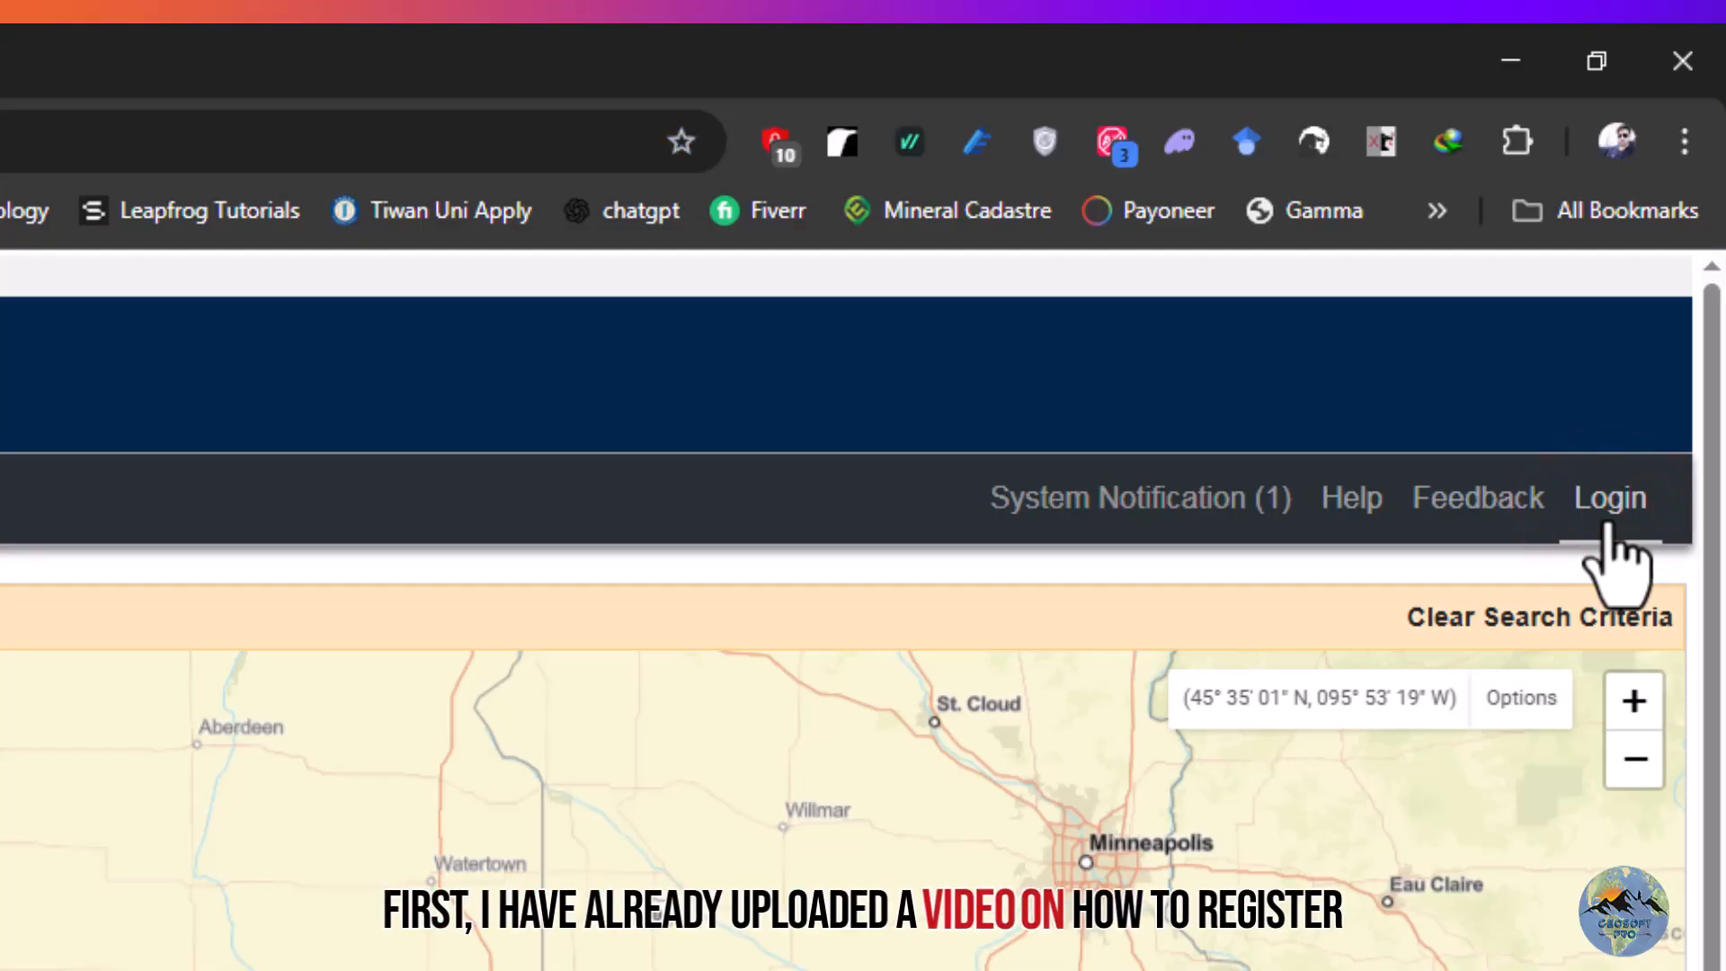
# Sign in to the USGS EROS Registration System with the saved username and password.
pyautogui.click(1608, 529)
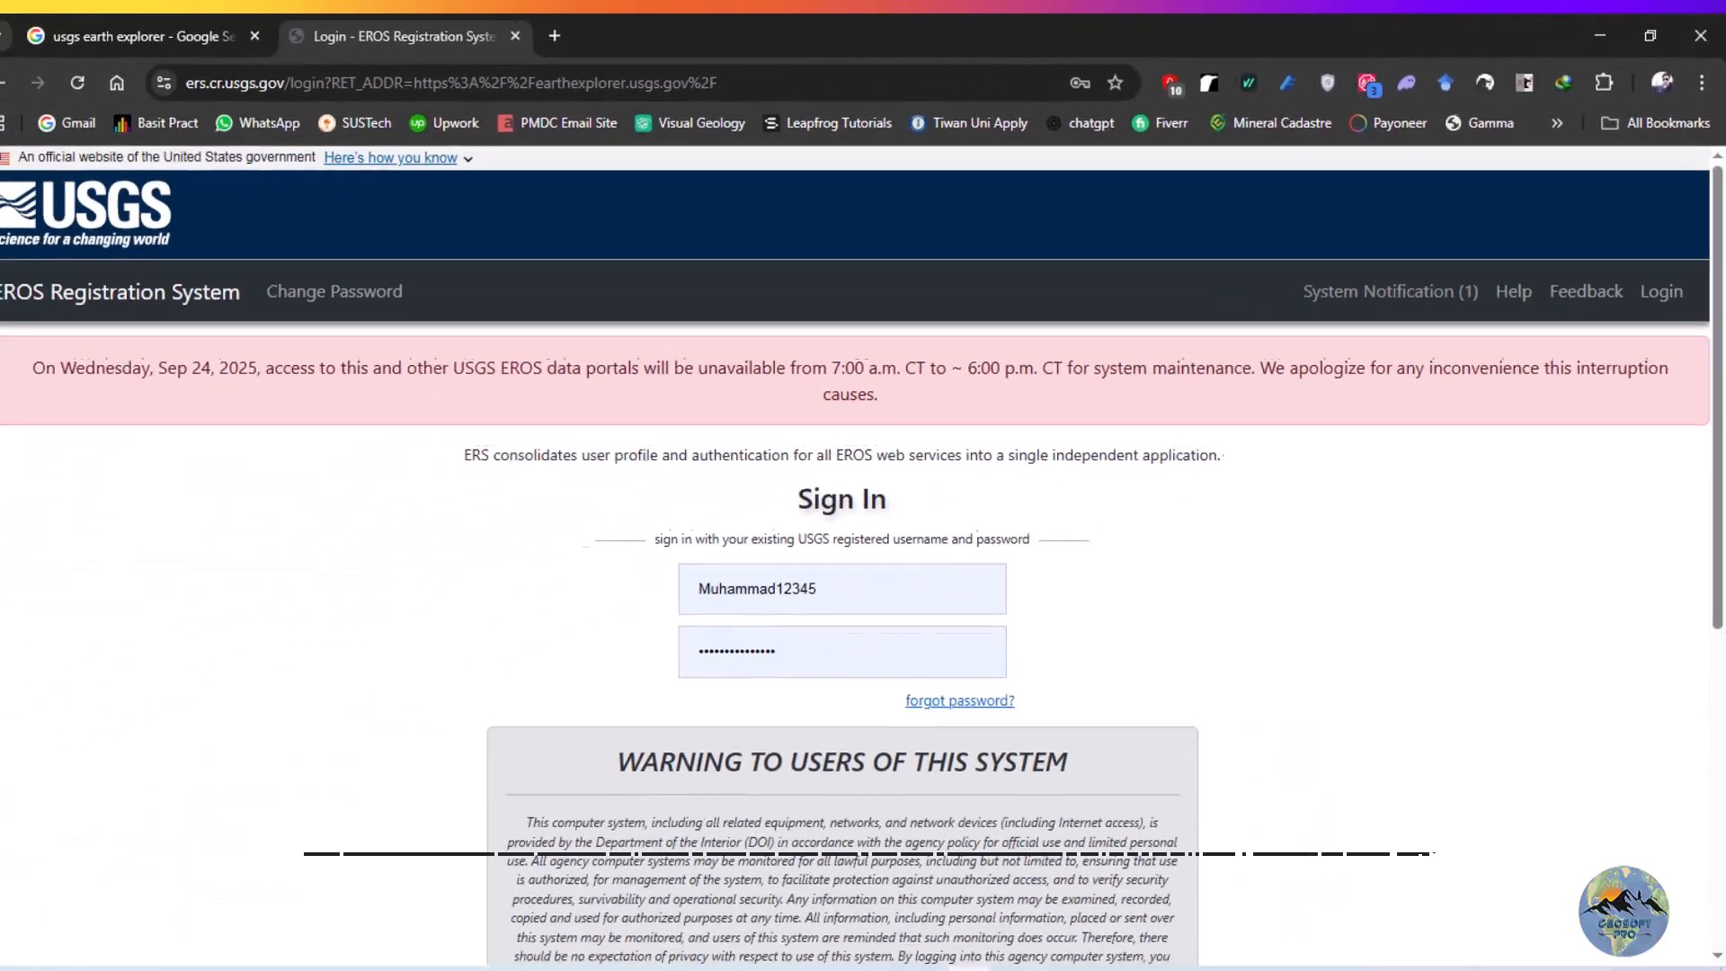
pyautogui.moveTo(1713, 595); pyautogui.dragTo(1719, 732)
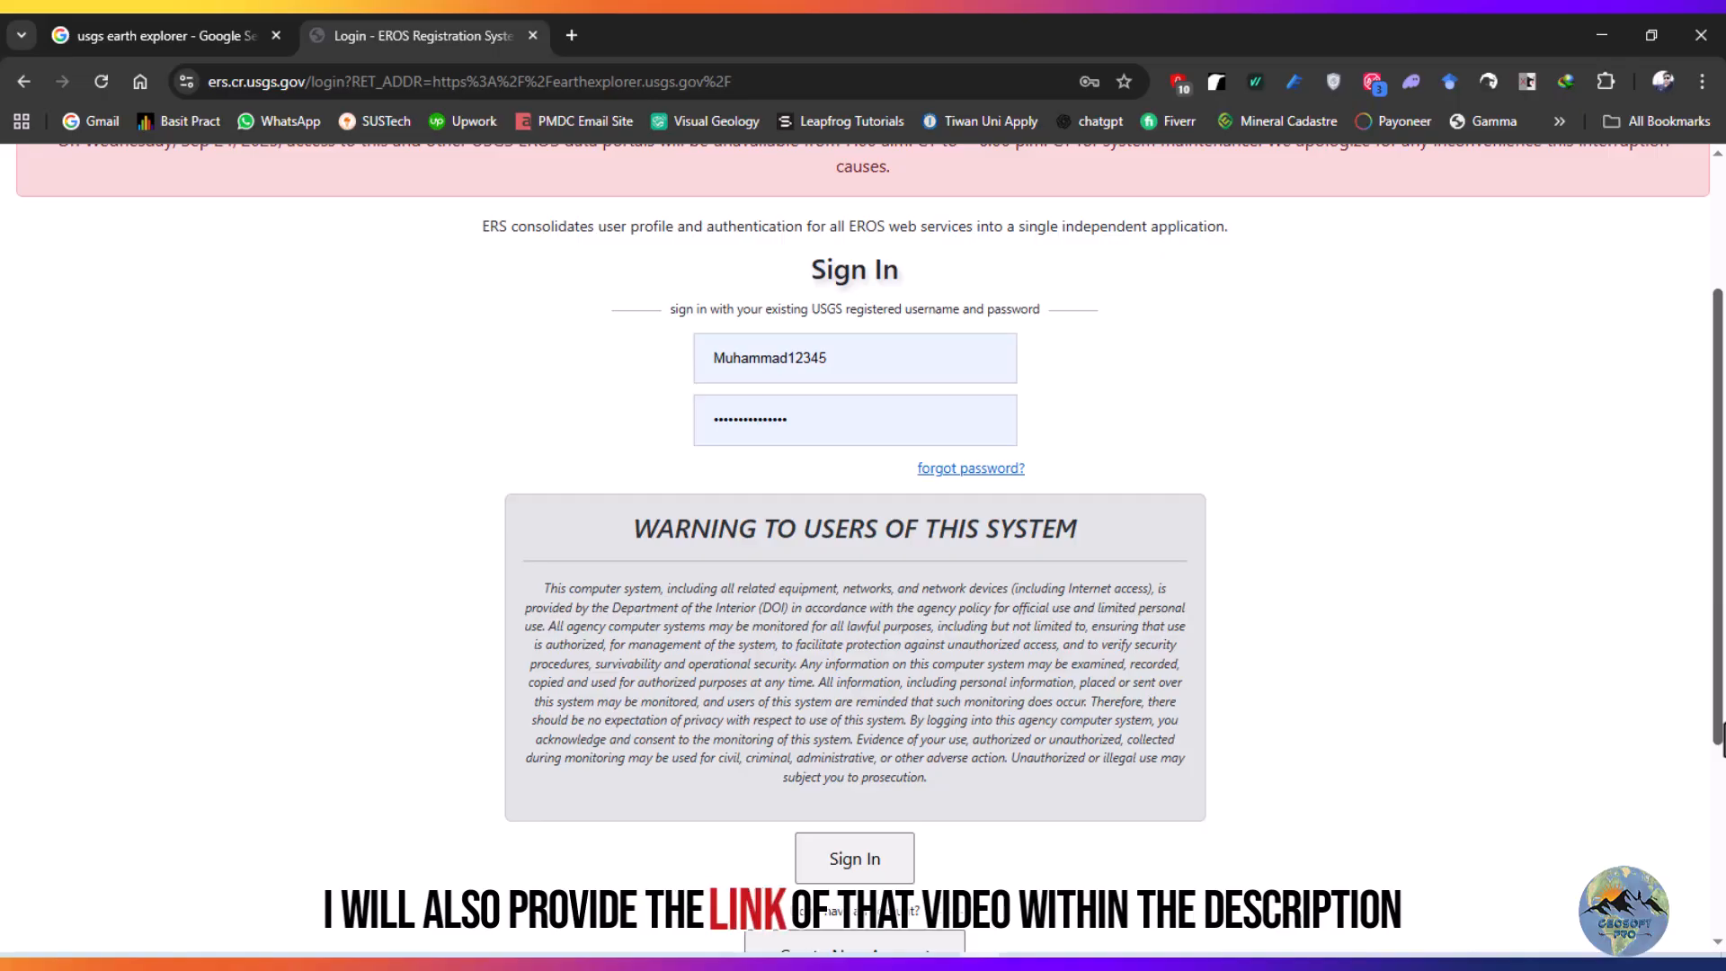
pyautogui.moveTo(1717, 692); pyautogui.dragTo(1719, 771)
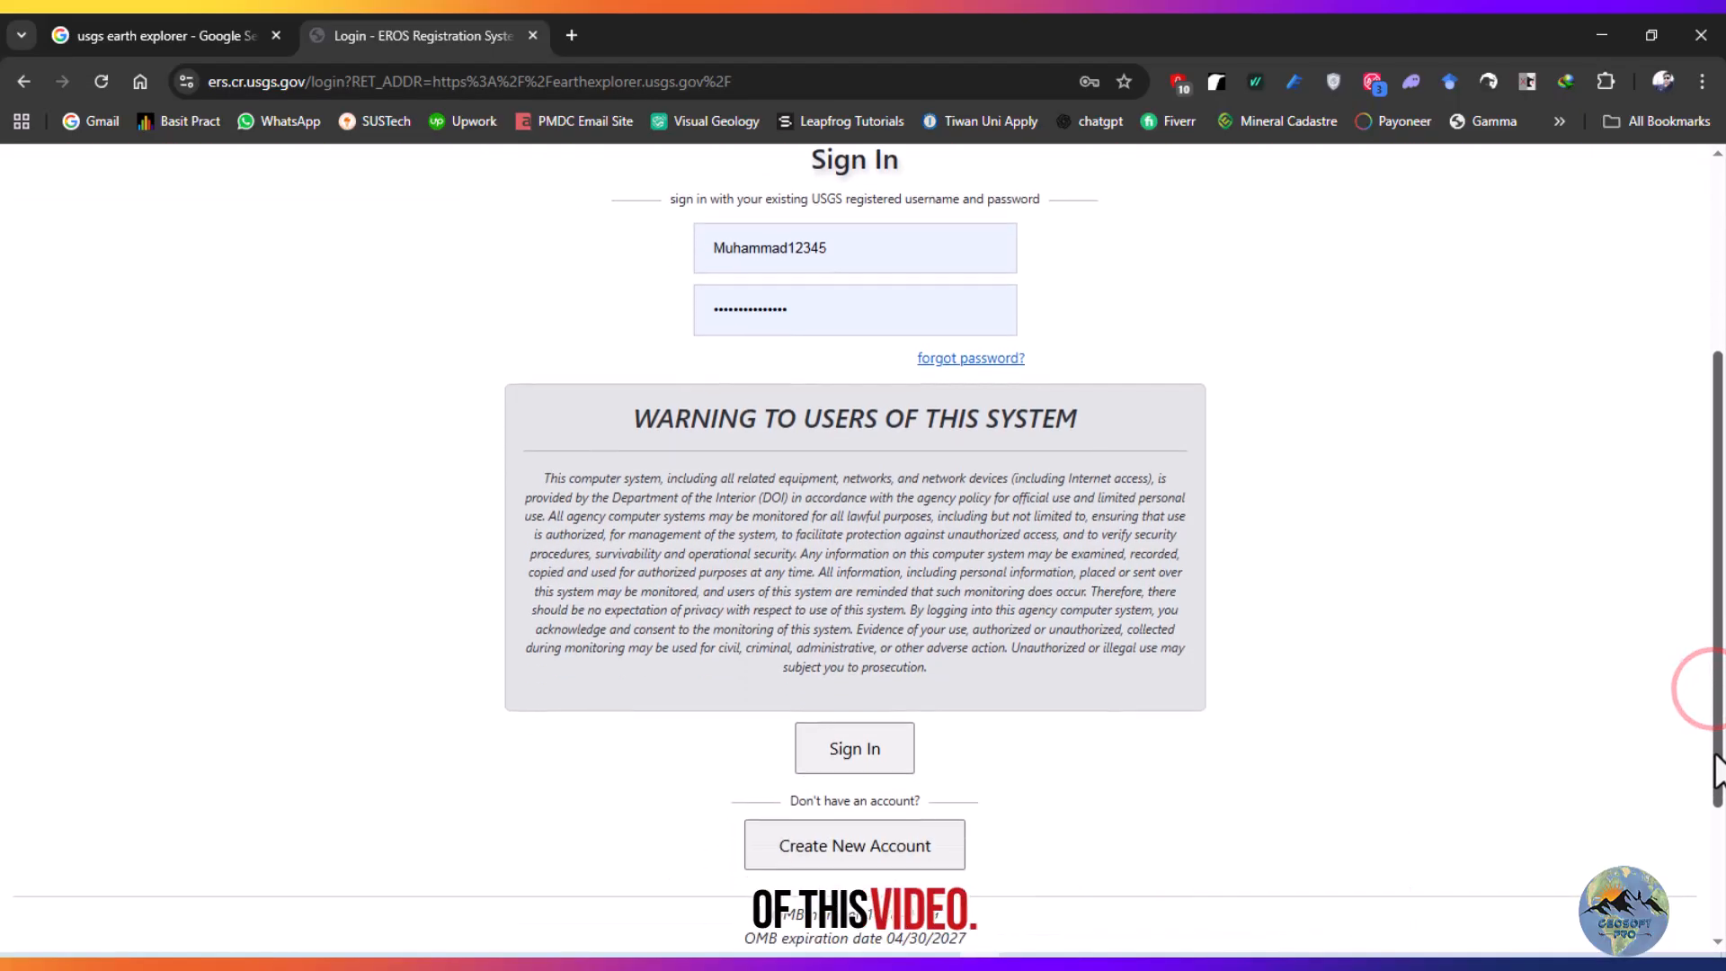
pyautogui.click(869, 764)
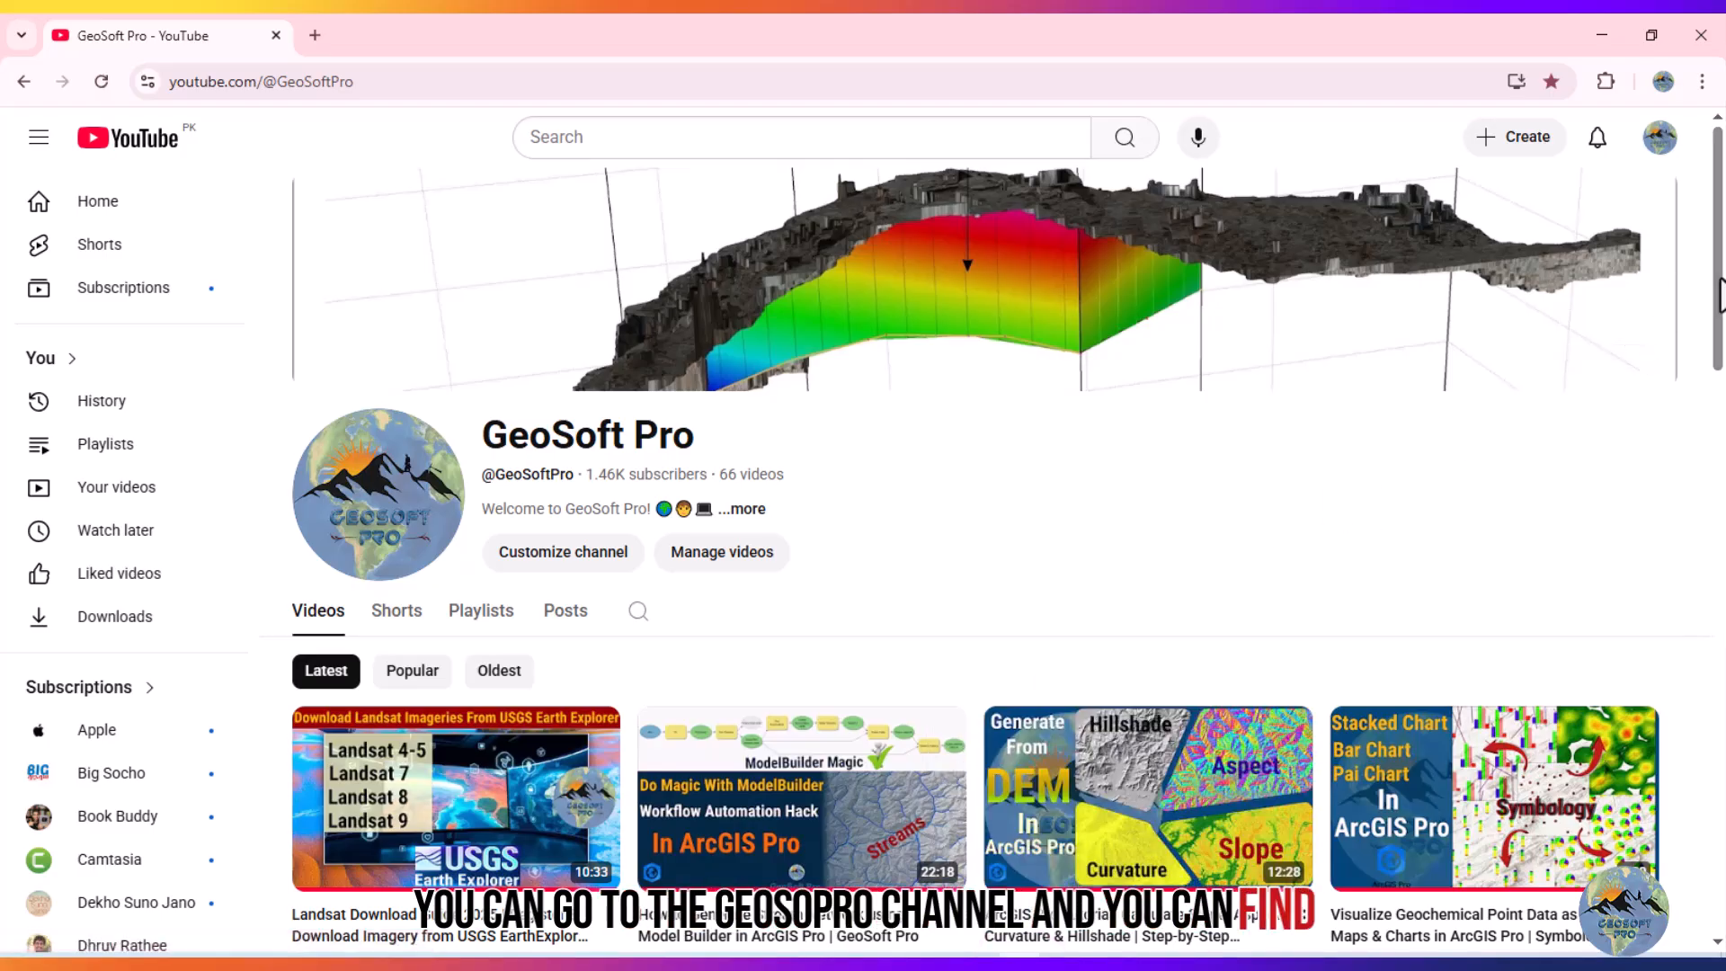
# Open the GIS Data Download playlist on the GeoSoft Pro YouTube channel, locate the USGS account creation video, and leave YouTube.
pyautogui.moveTo(1719, 295); pyautogui.dragTo(1720, 378)
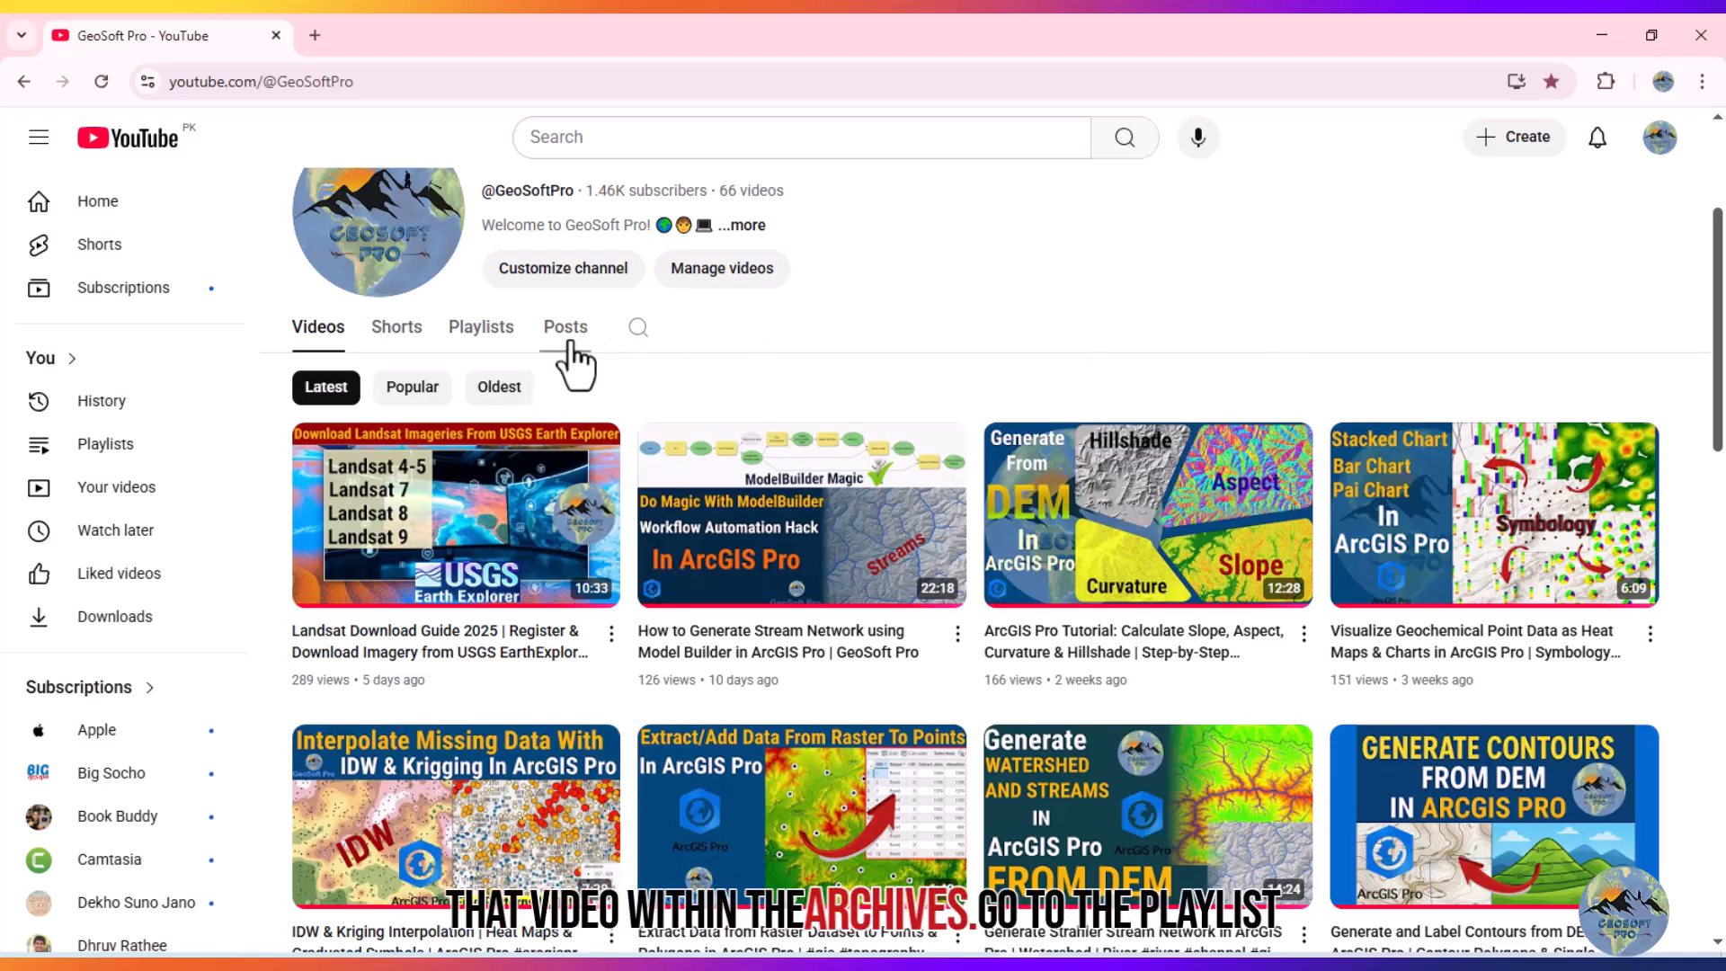
pyautogui.click(490, 331)
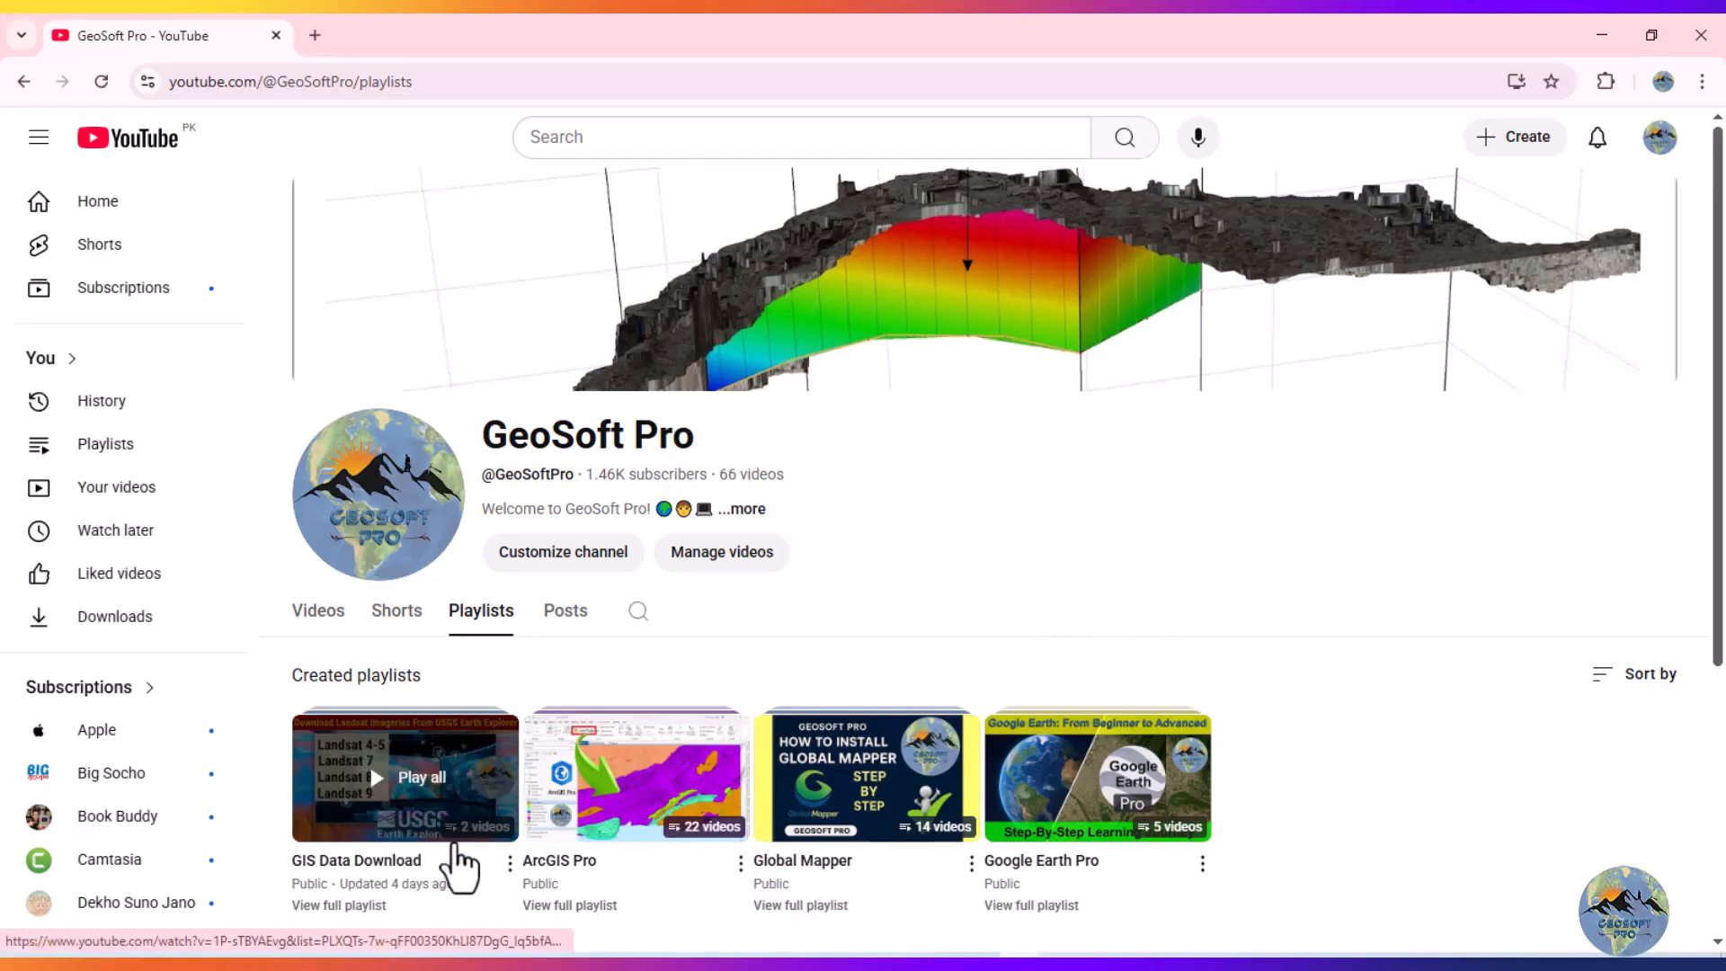
pyautogui.click(457, 829)
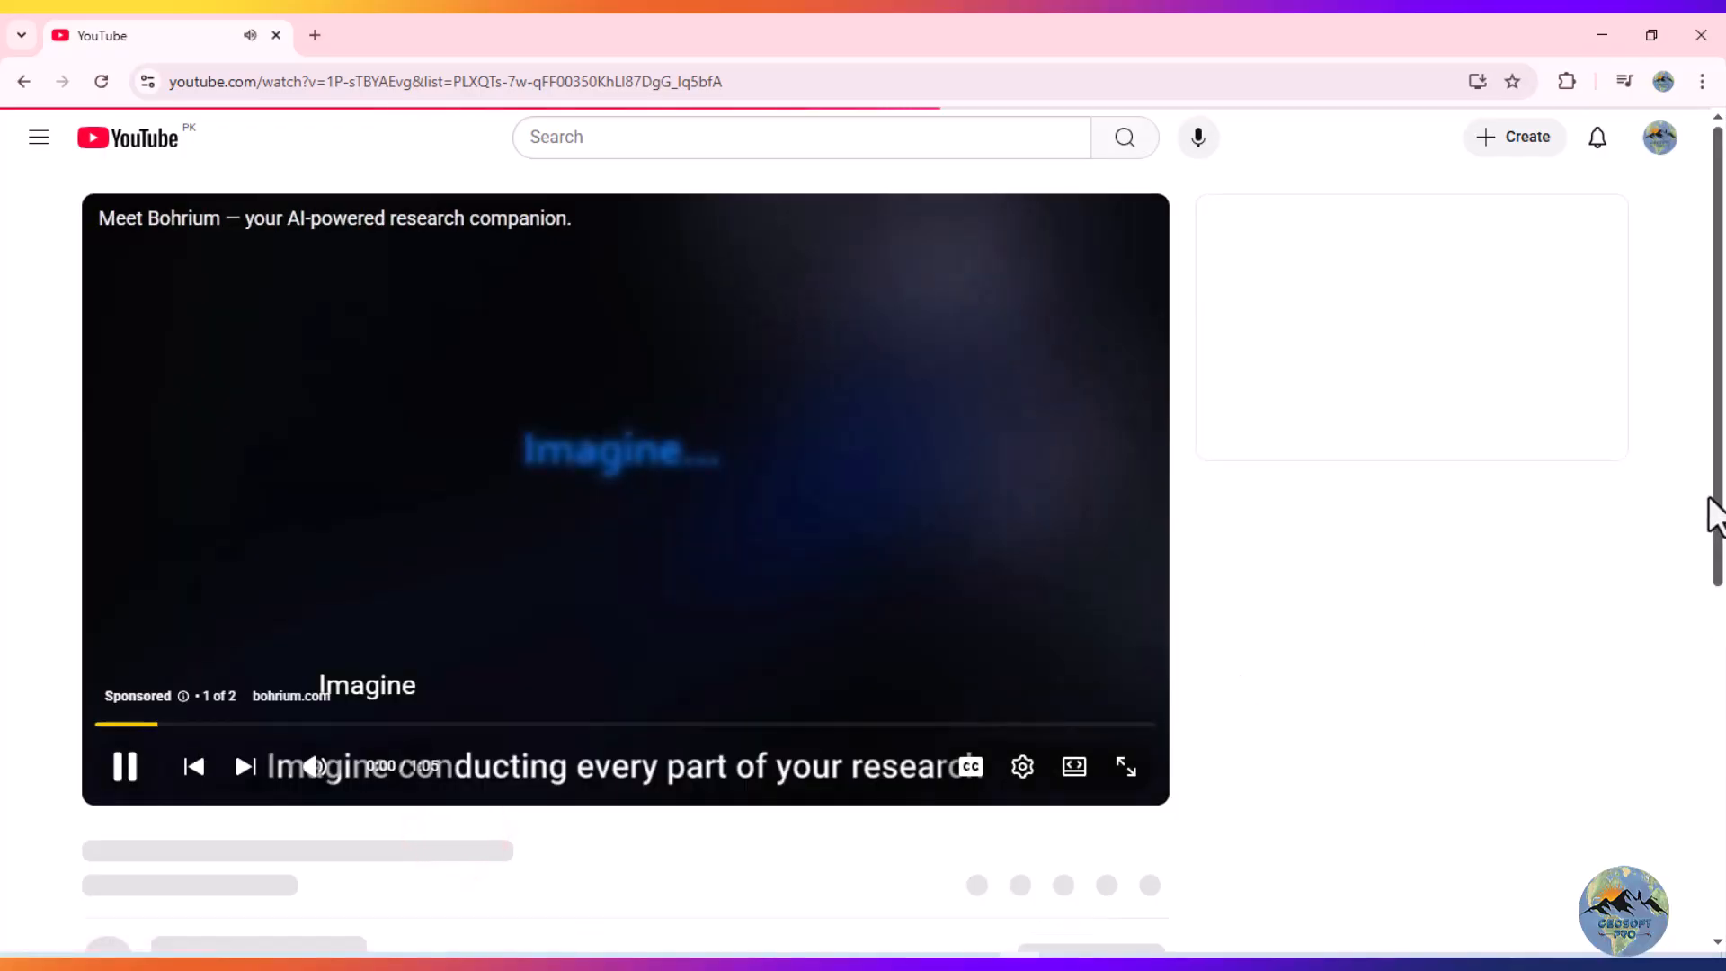
pyautogui.click(642, 557)
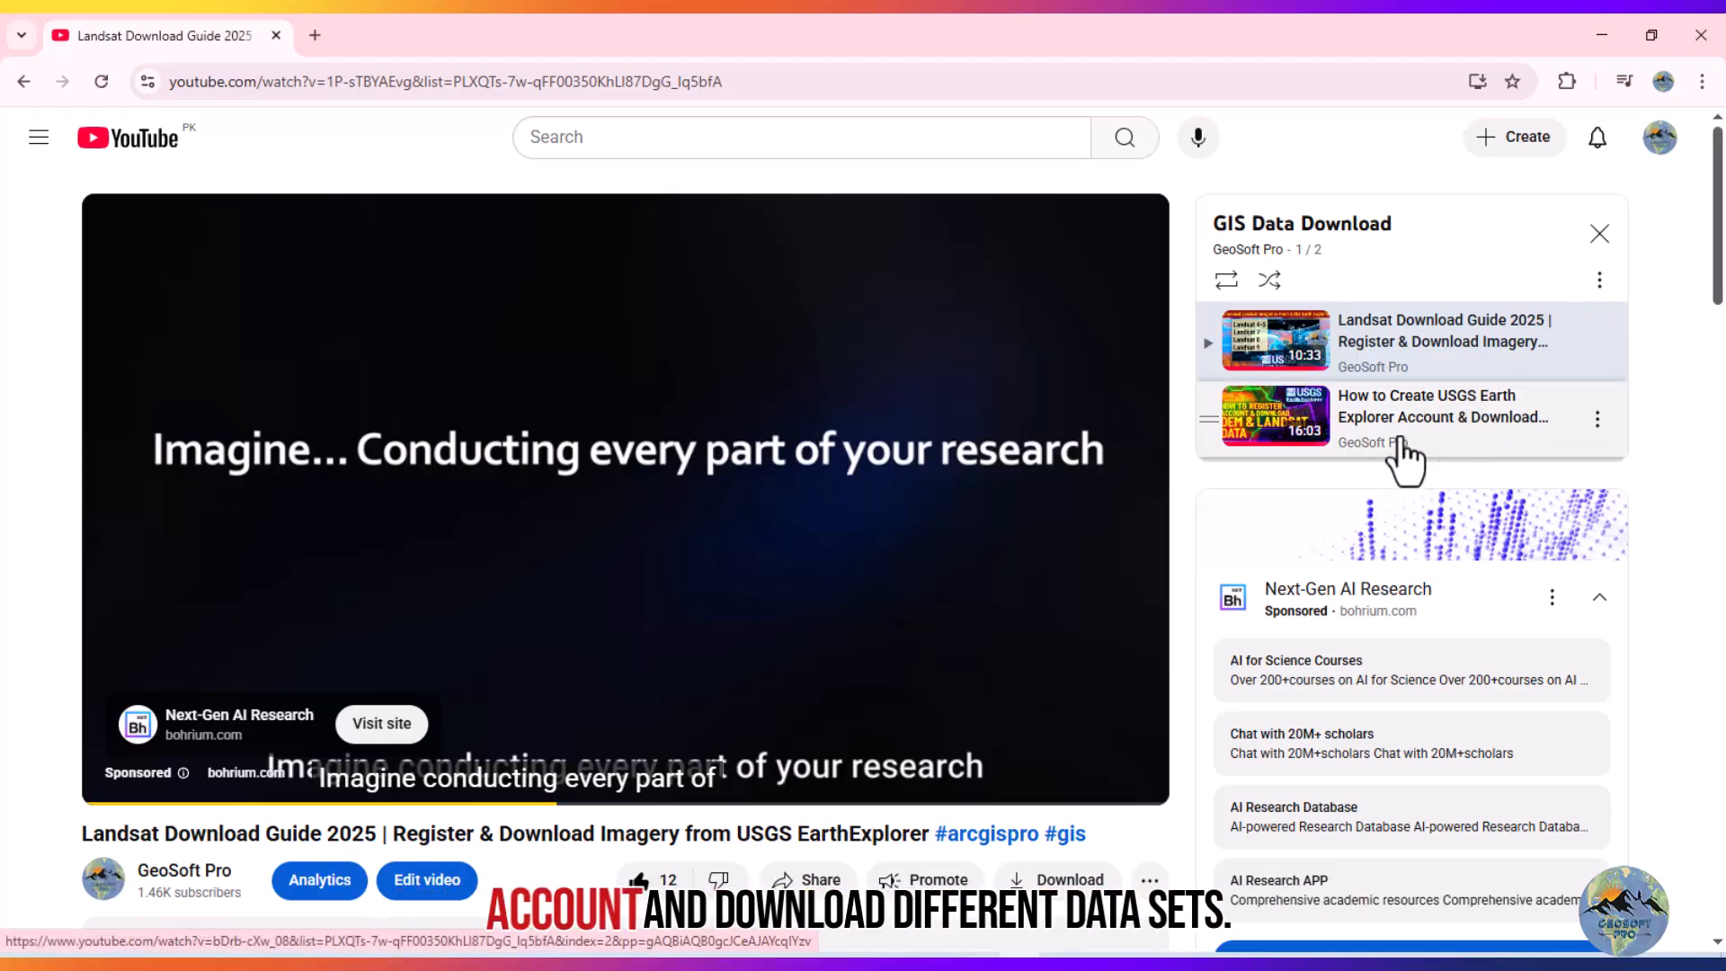
pyautogui.click(1604, 41)
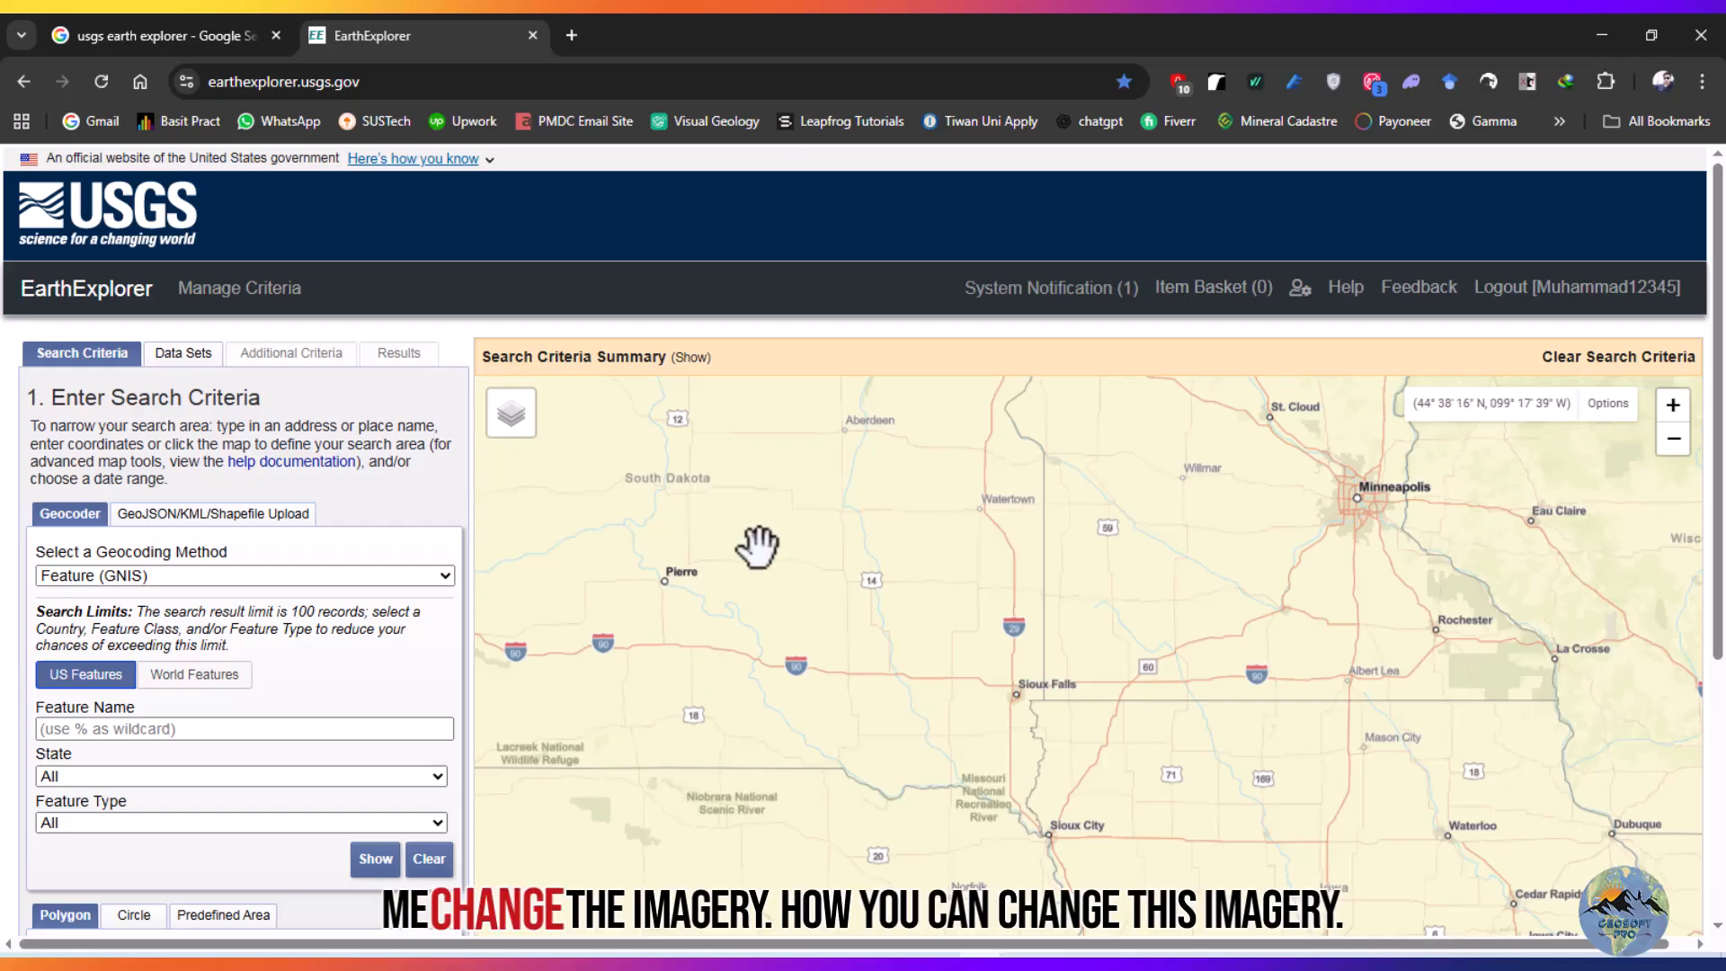
# Switch the EarthExplorer basemap to ESRI World Imagery.
pyautogui.moveTo(943, 589); pyautogui.dragTo(1036, 517)
pyautogui.moveTo(813, 567); pyautogui.dragTo(878, 698)
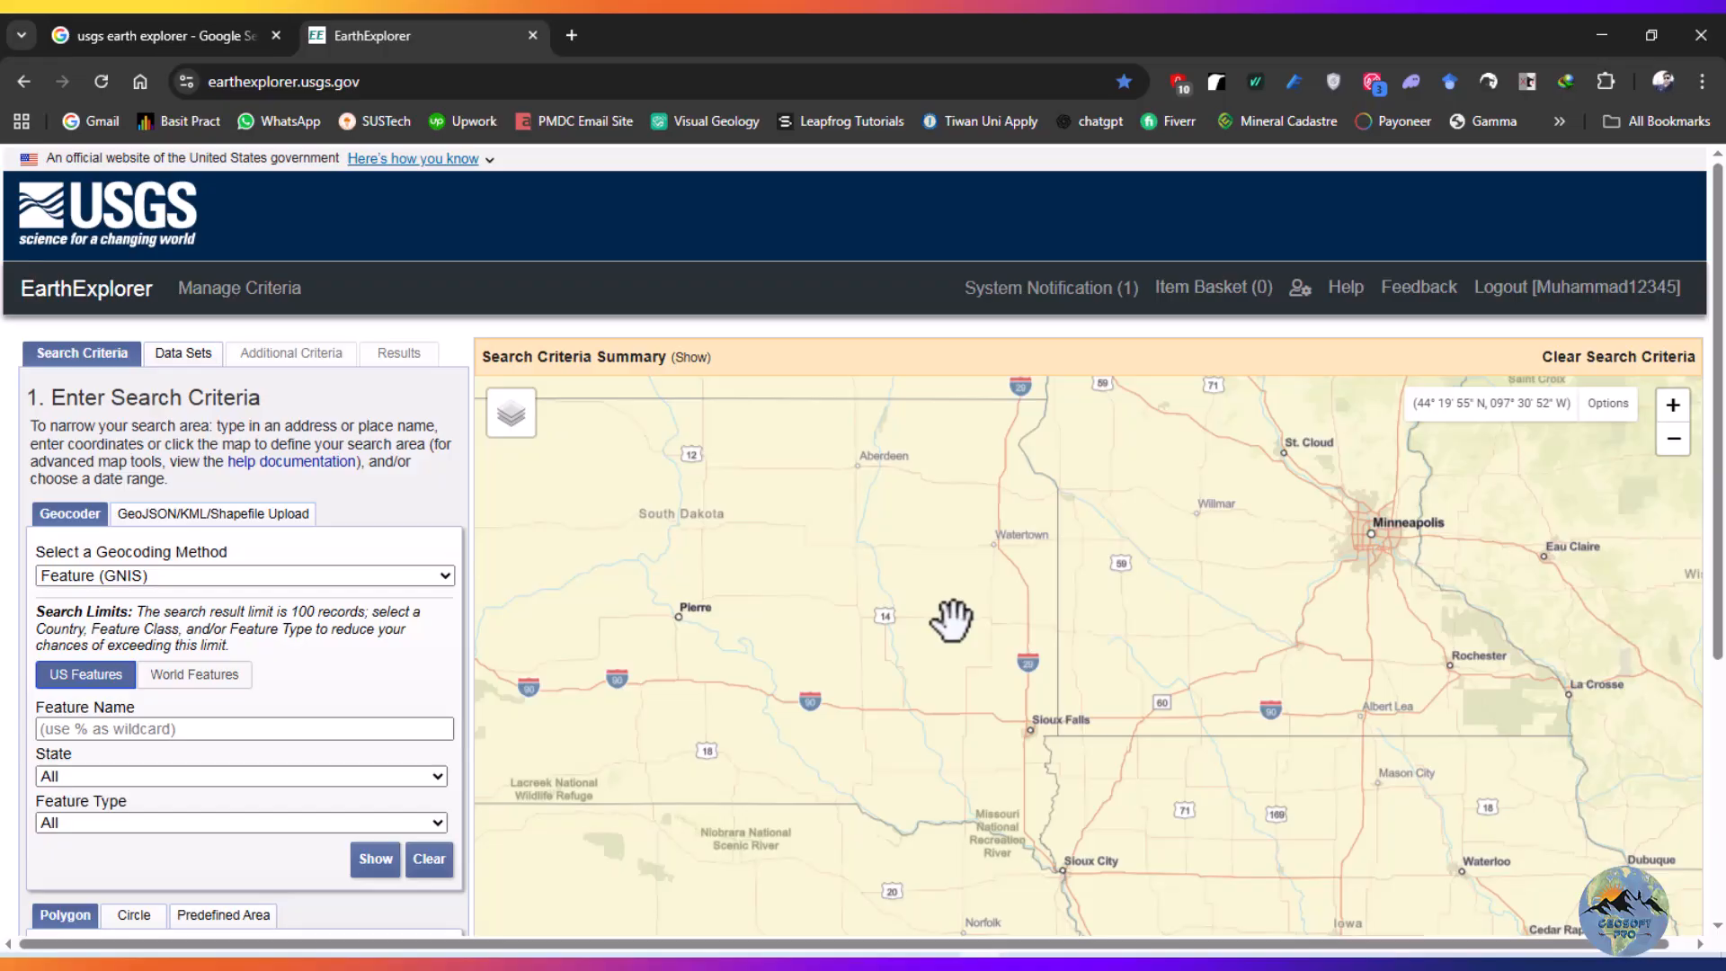
pyautogui.click(509, 425)
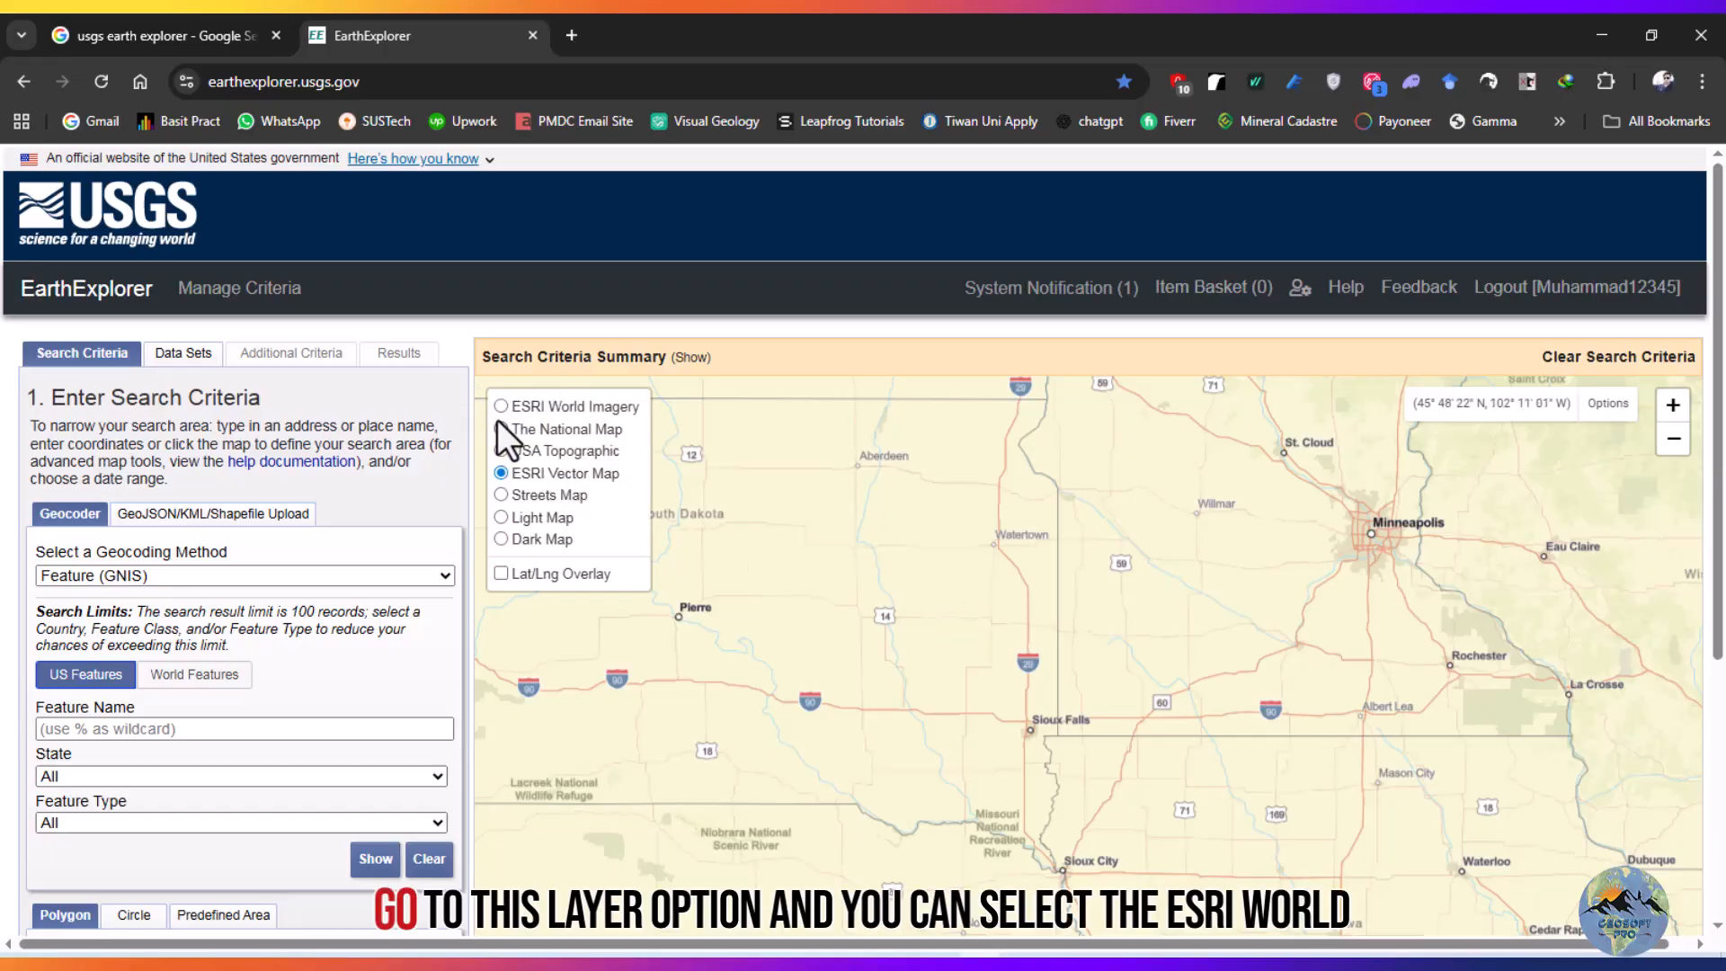
pyautogui.click(552, 405)
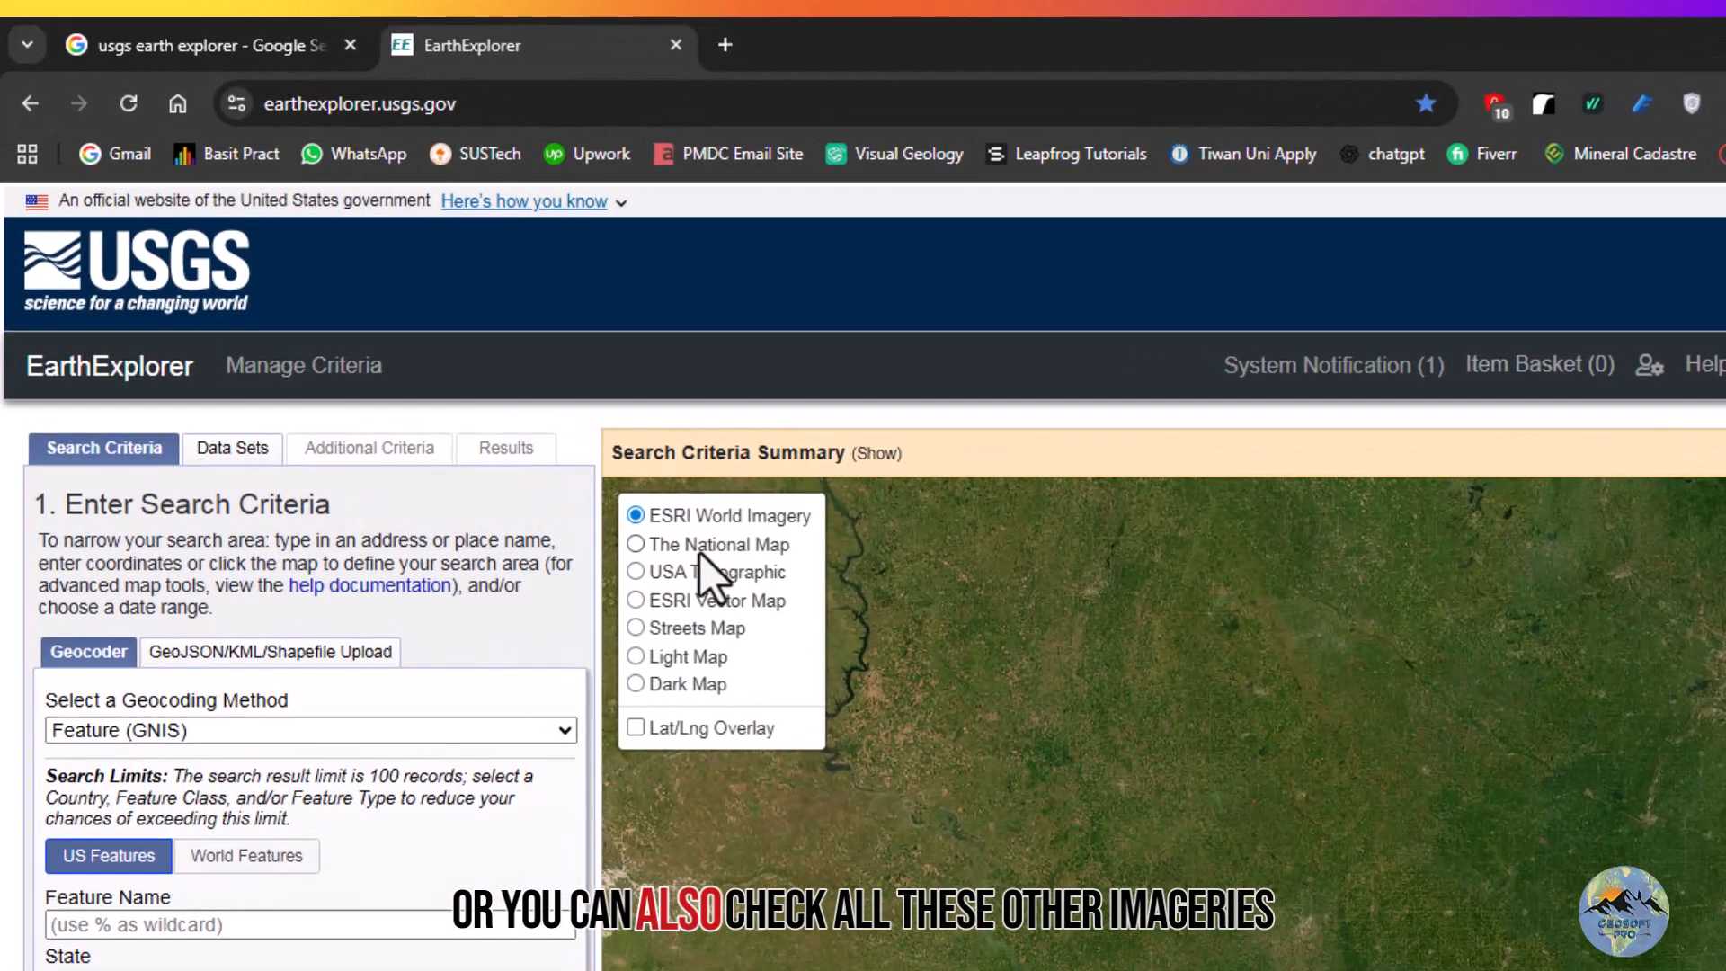
# Preview the National Map, USA Topographic, Streets, Light and Dark basemaps and switch back to ESRI World Imagery.
pyautogui.click(700, 553)
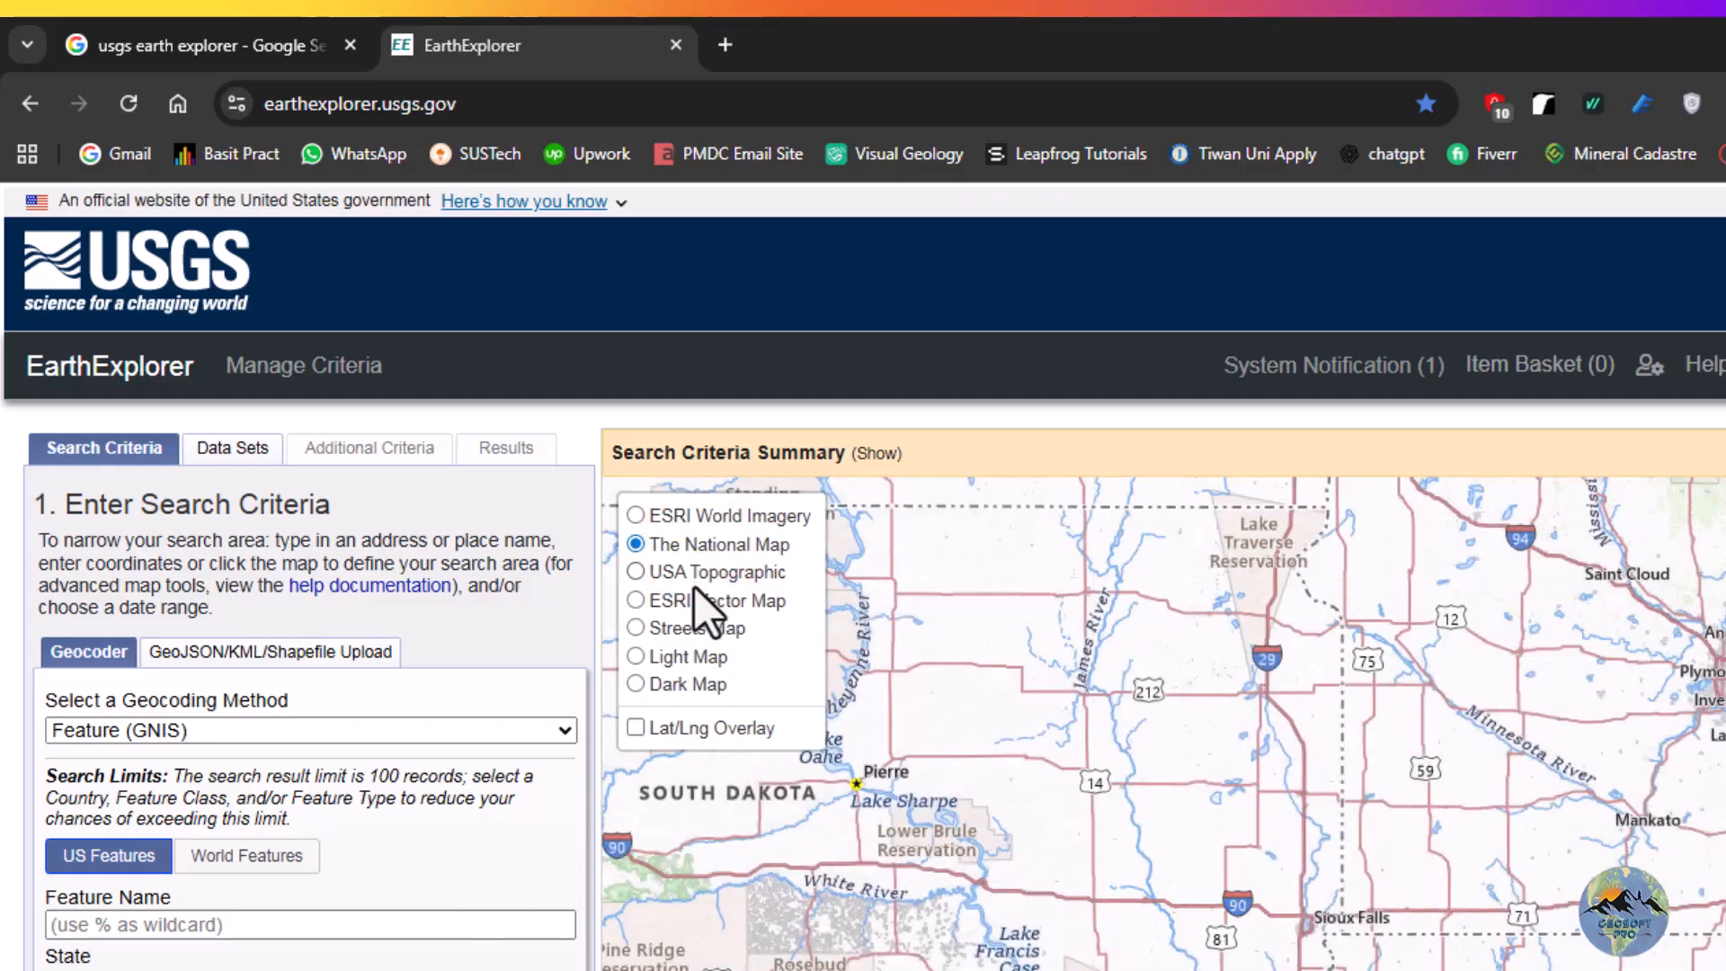
pyautogui.click(694, 585)
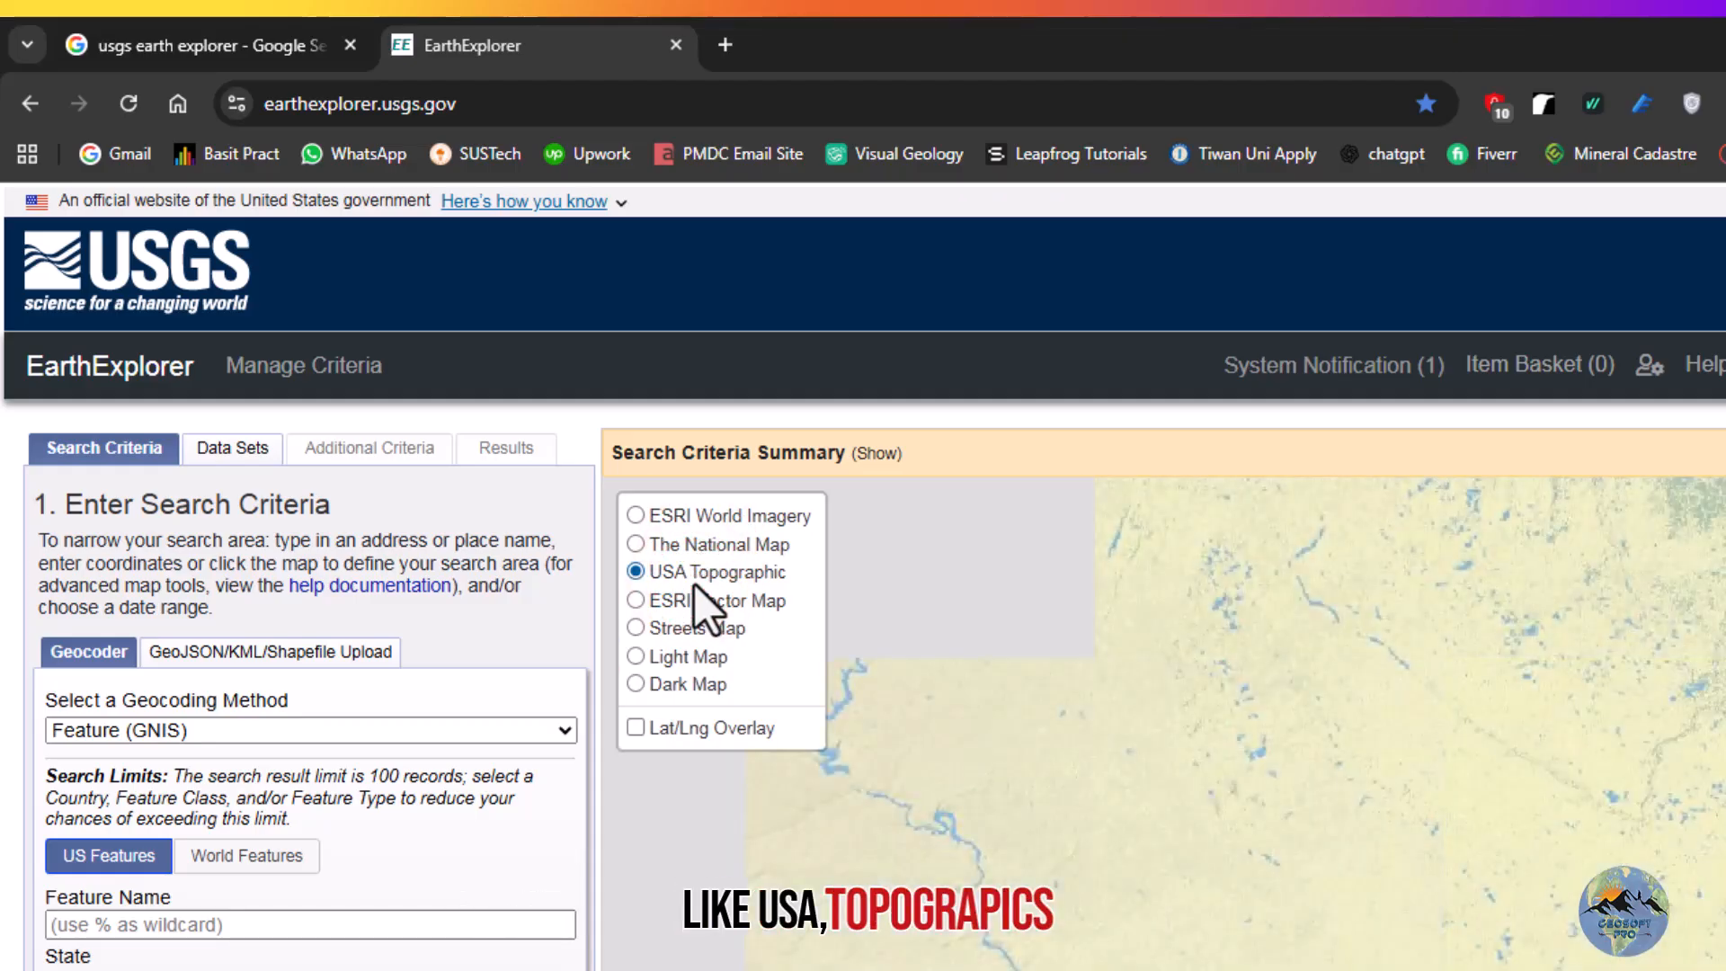
pyautogui.click(680, 628)
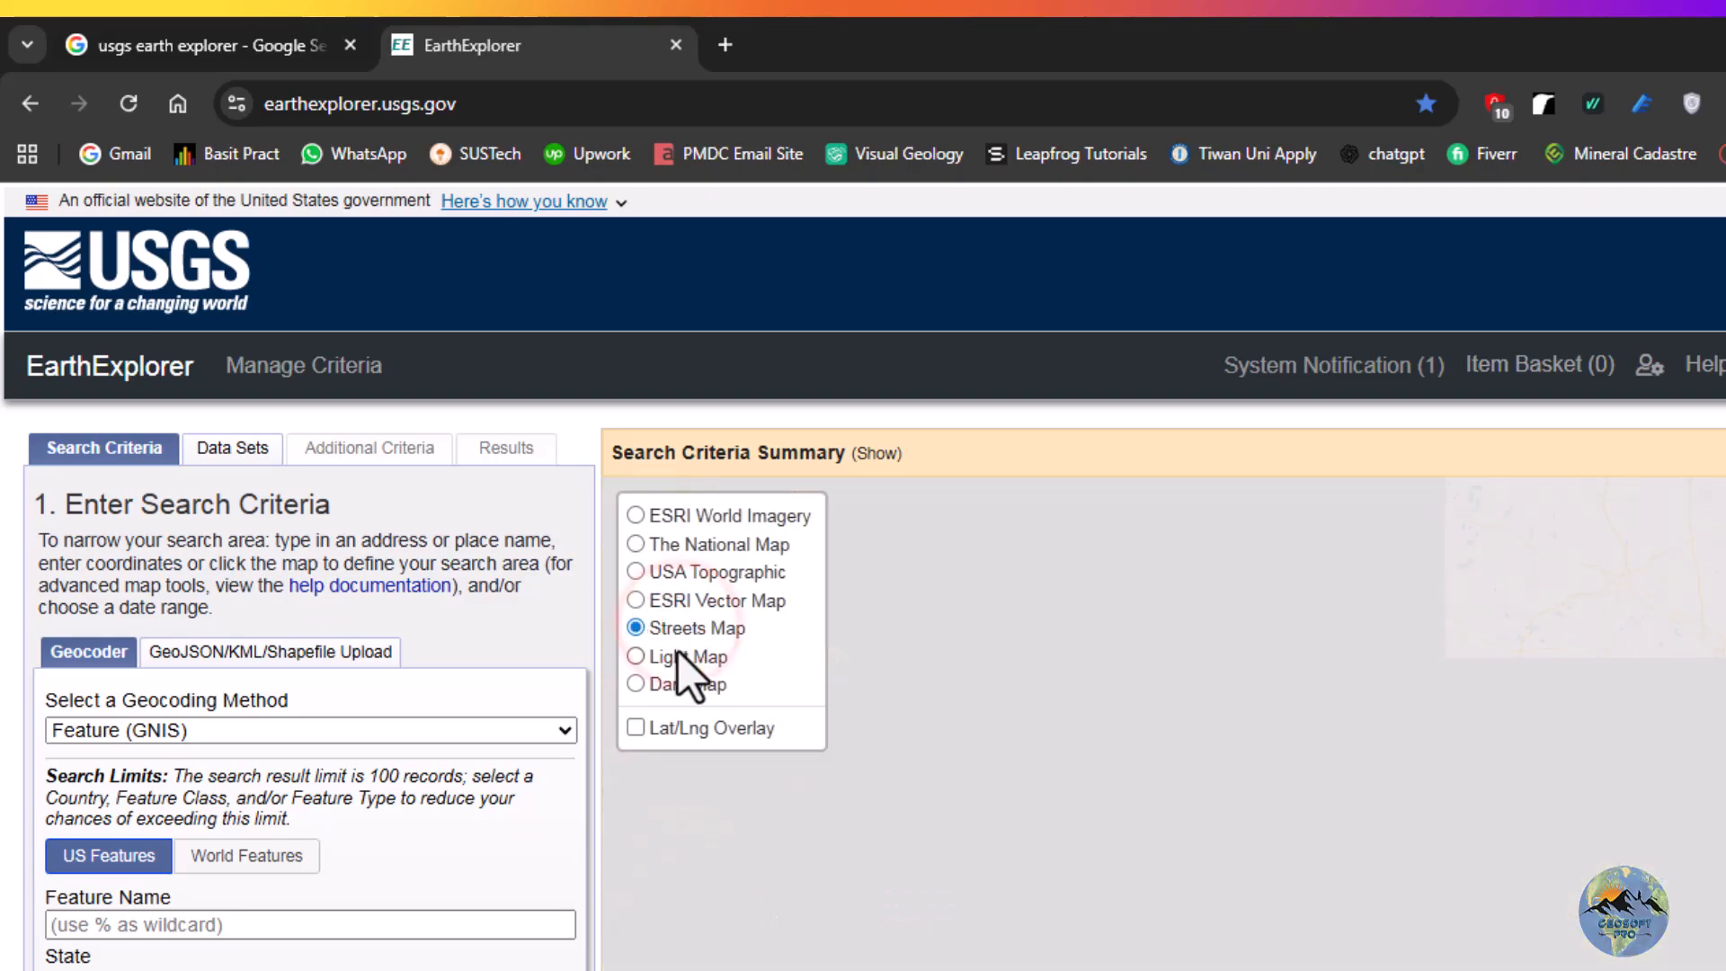
pyautogui.click(678, 653)
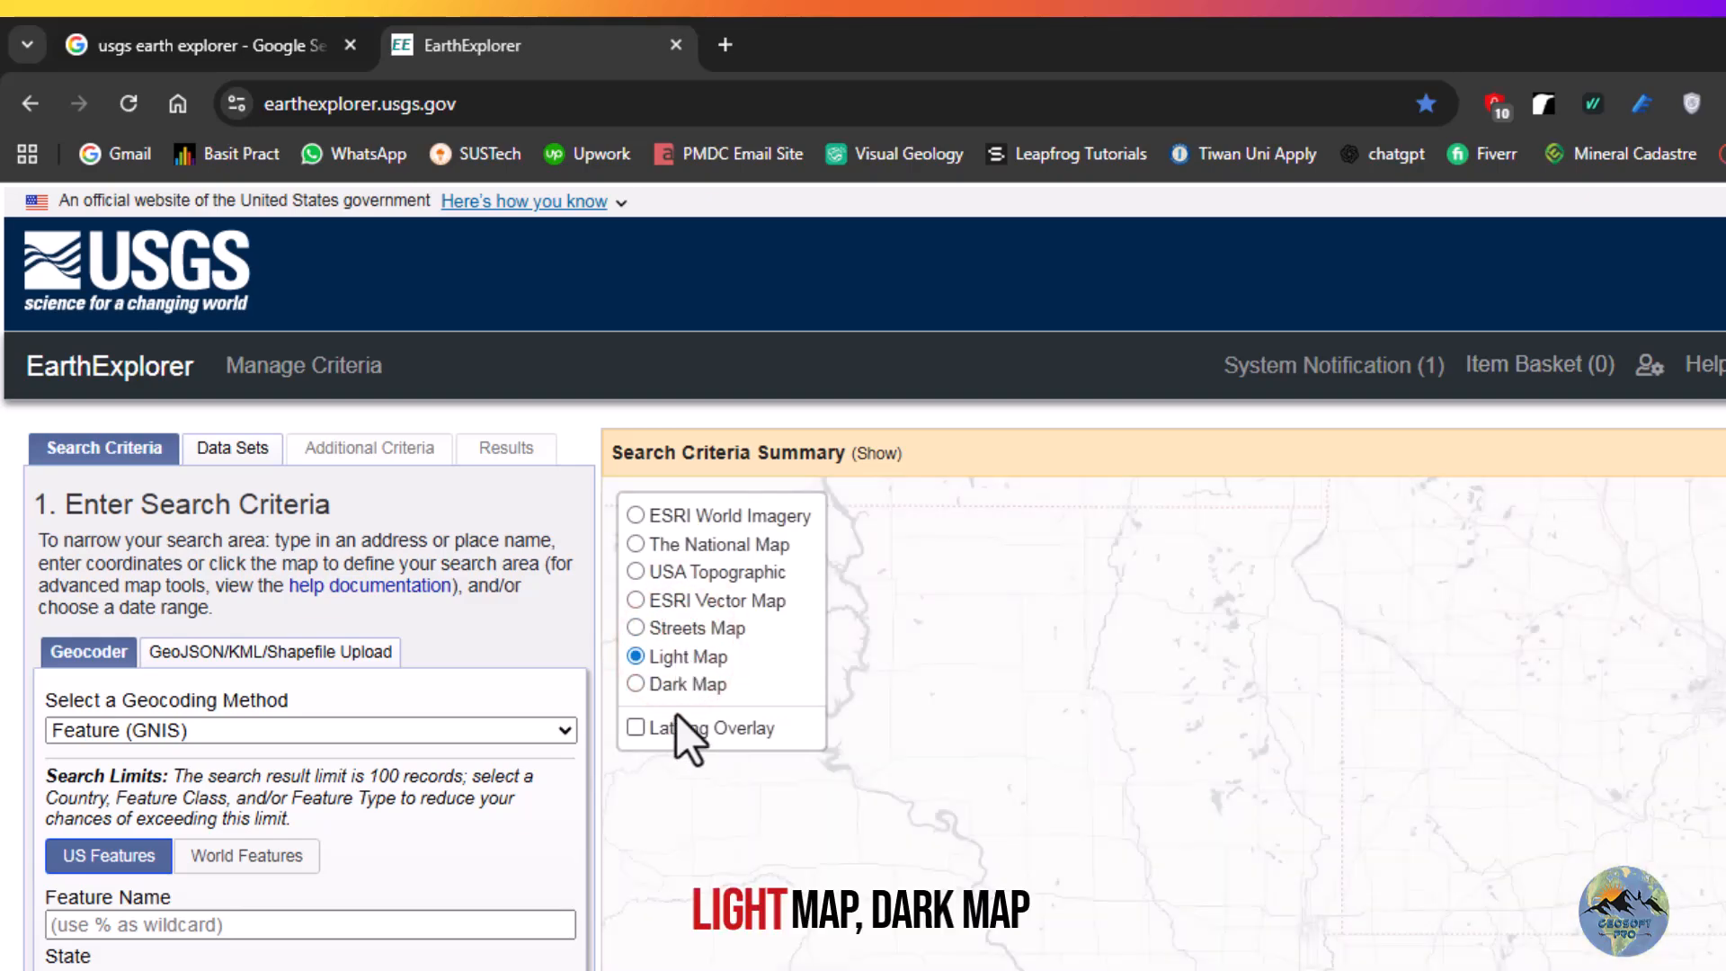
pyautogui.click(699, 687)
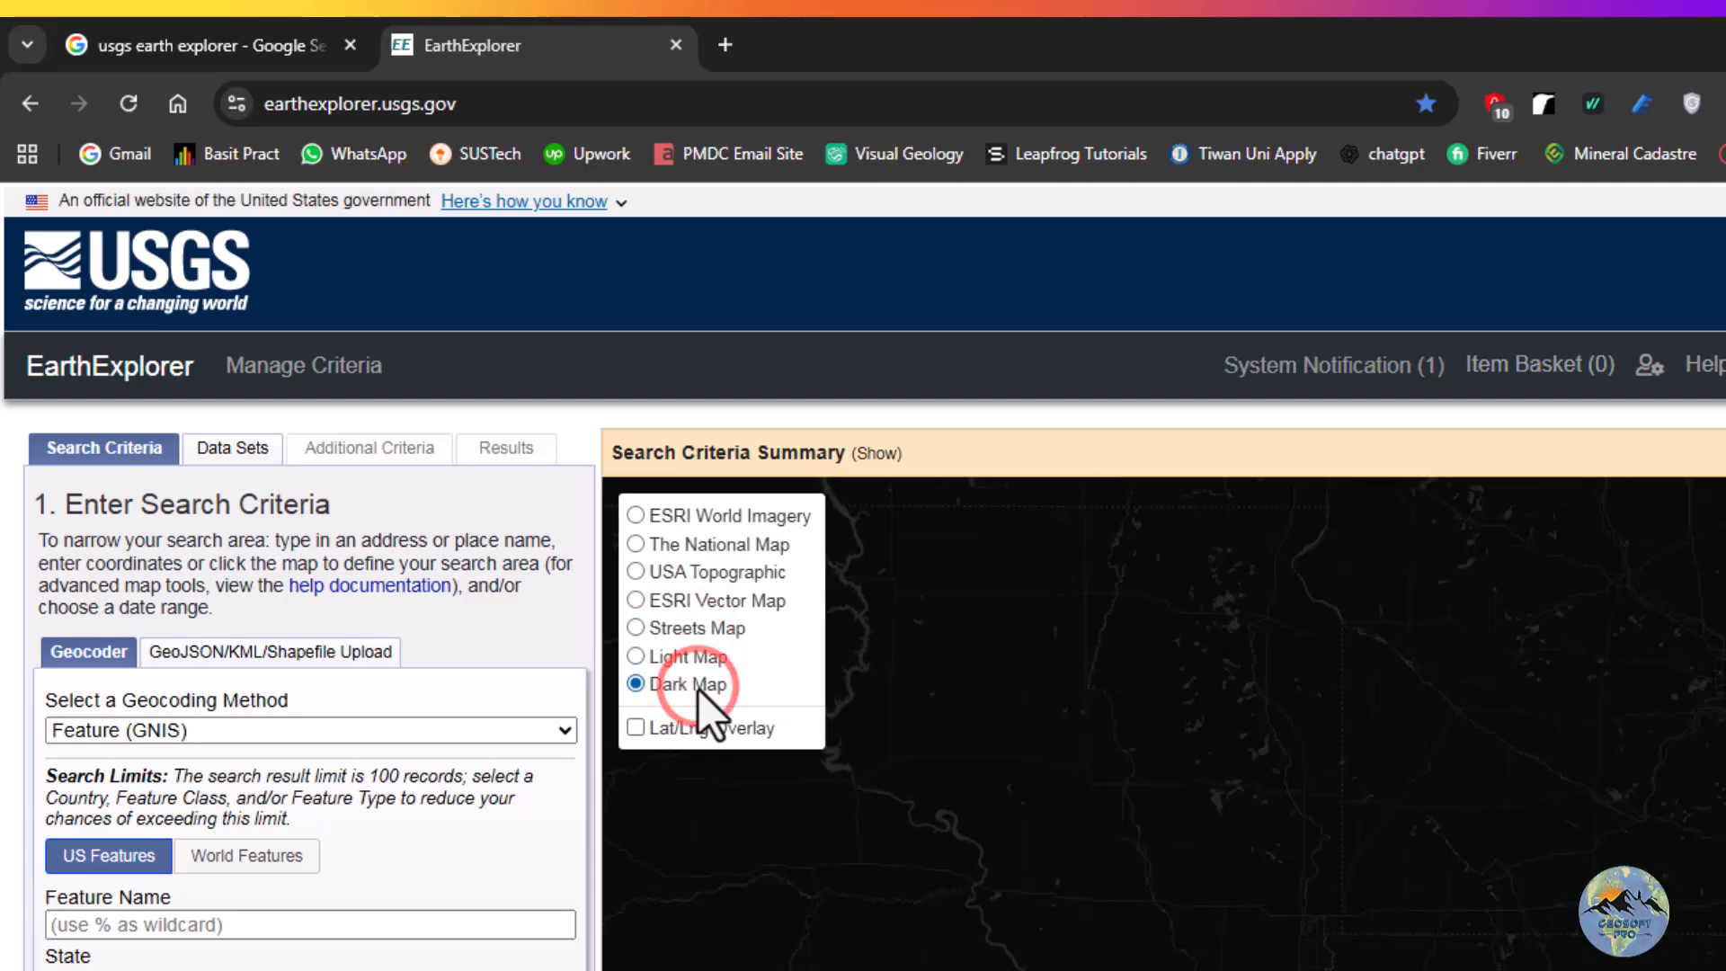
pyautogui.click(654, 516)
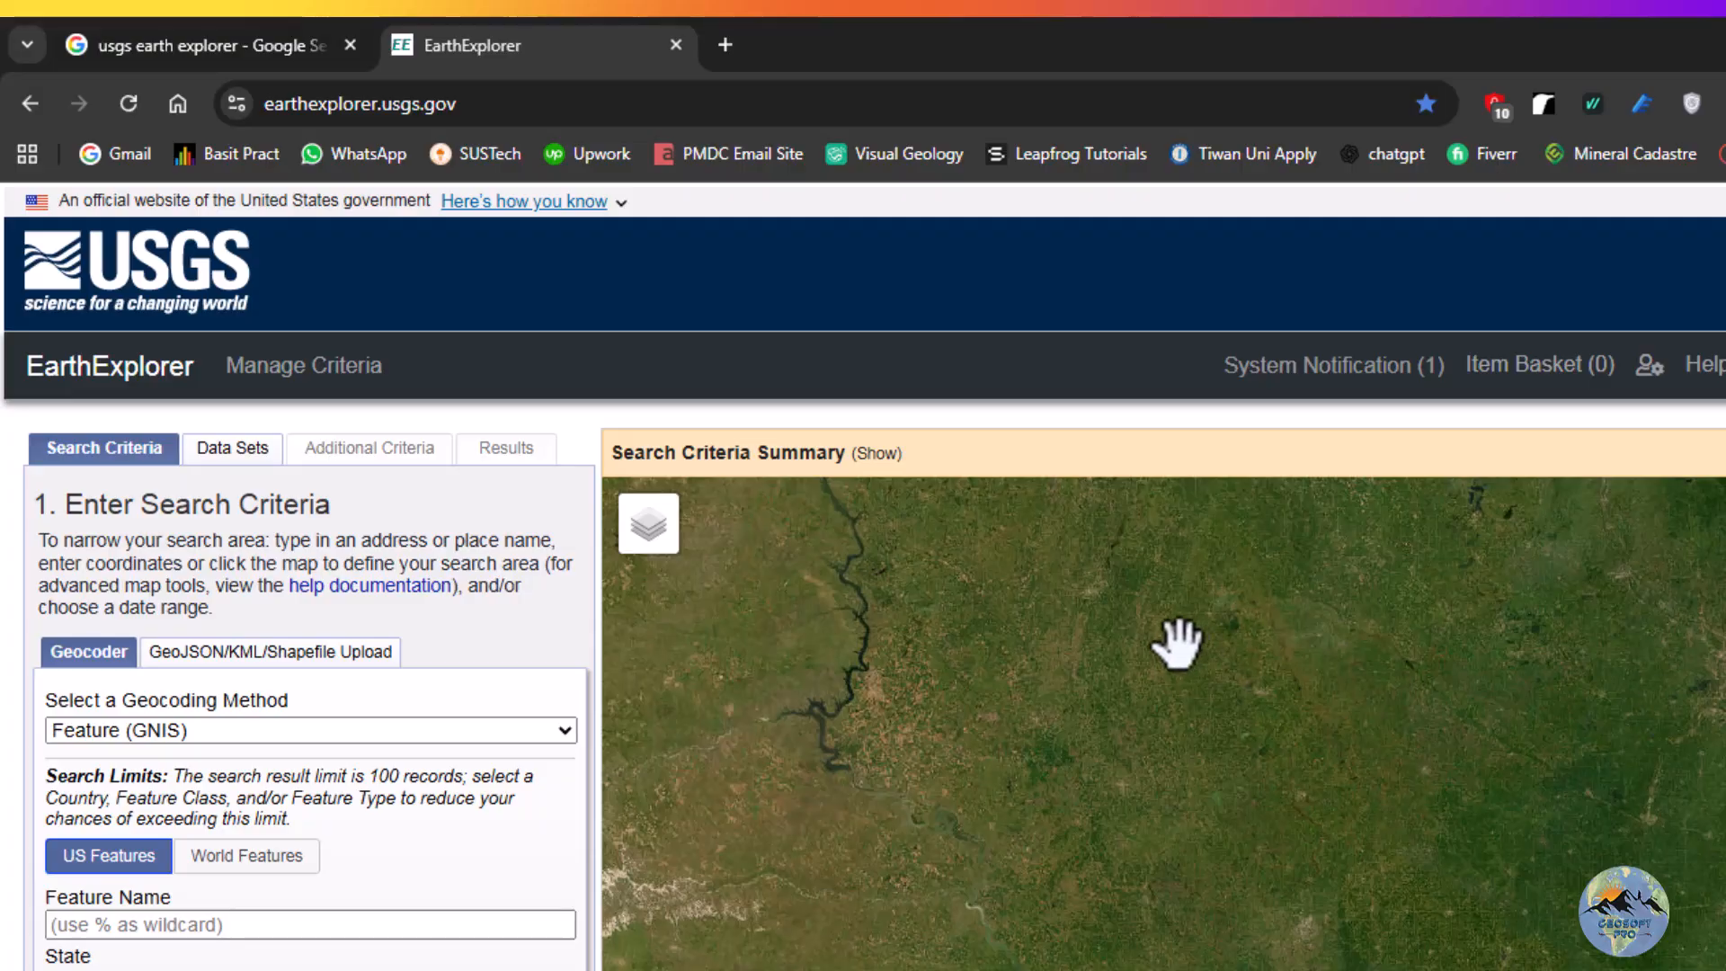
# Choose KML/KMZ as the file type for uploading a search area and return to the Geocoder without uploading a file.
pyautogui.scroll(-5, 1400, 778)
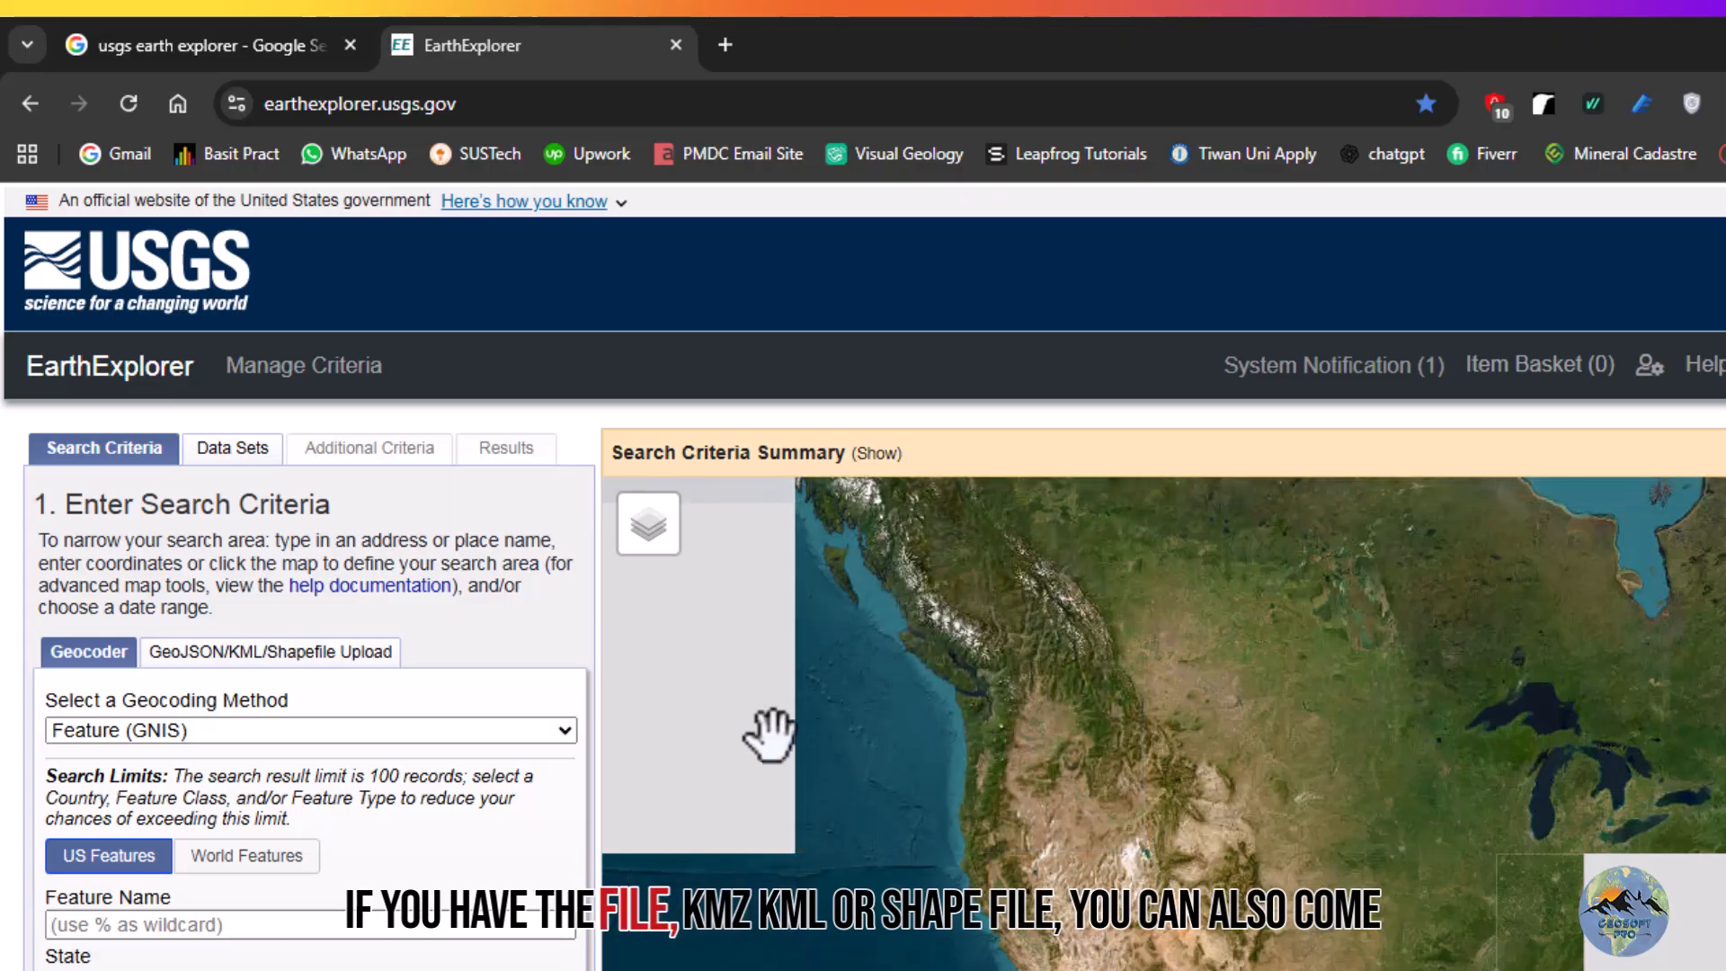
pyautogui.click(219, 656)
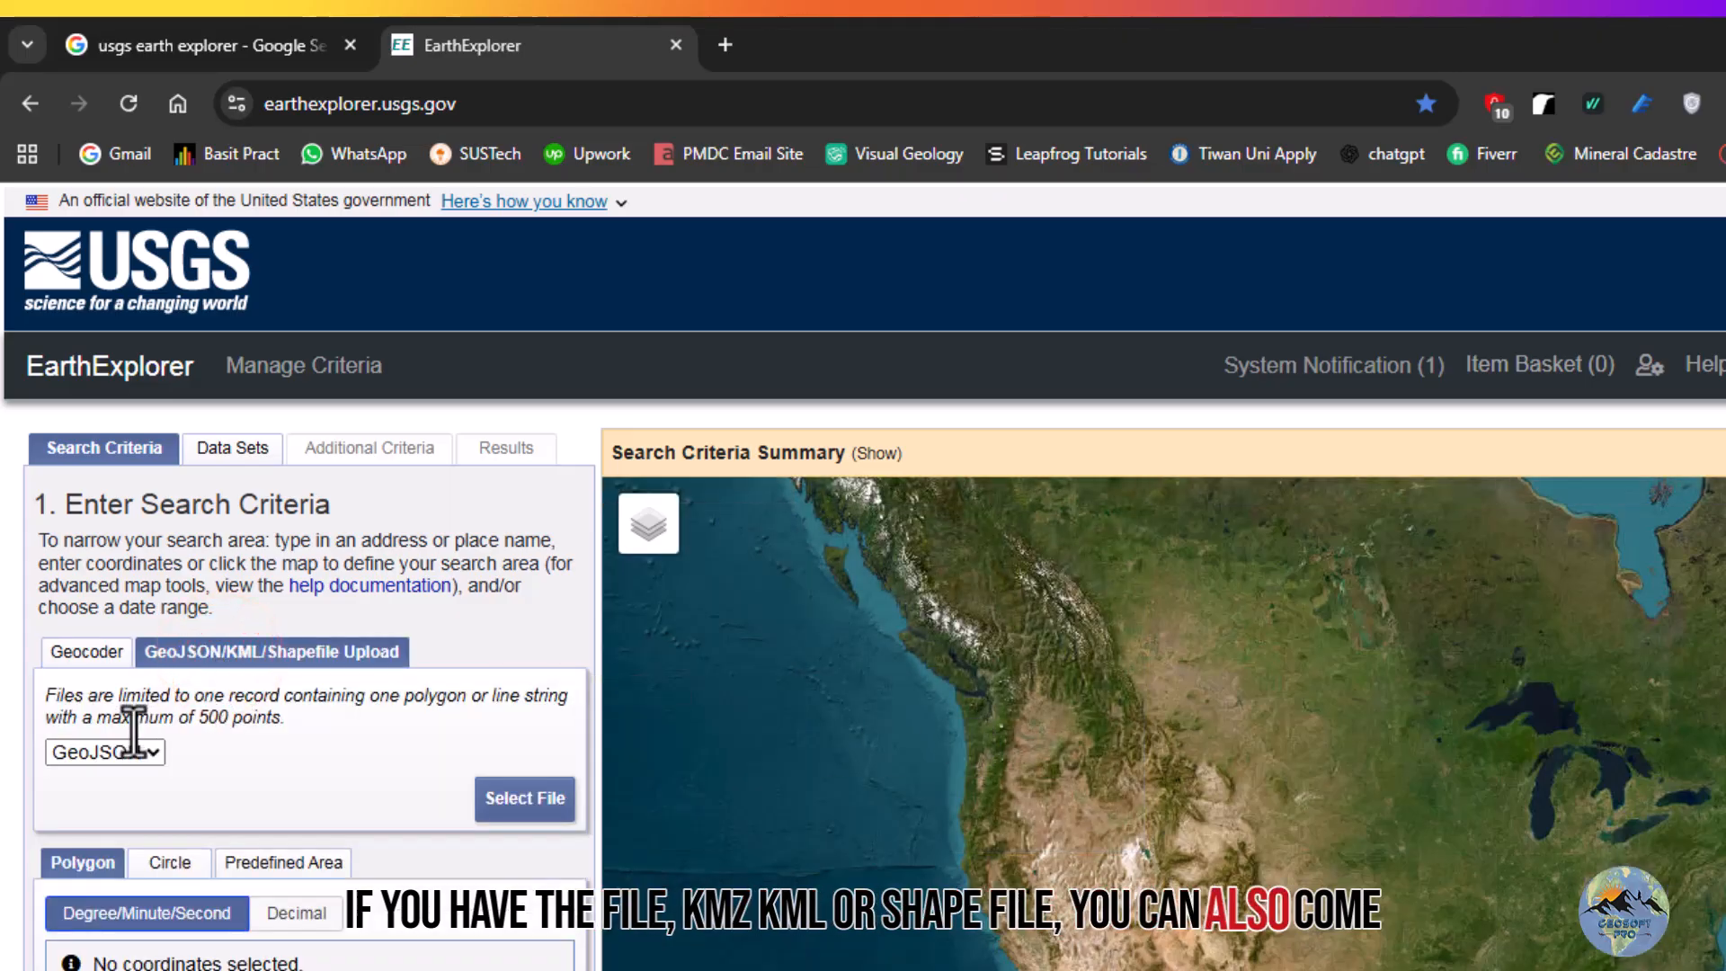
pyautogui.click(148, 753)
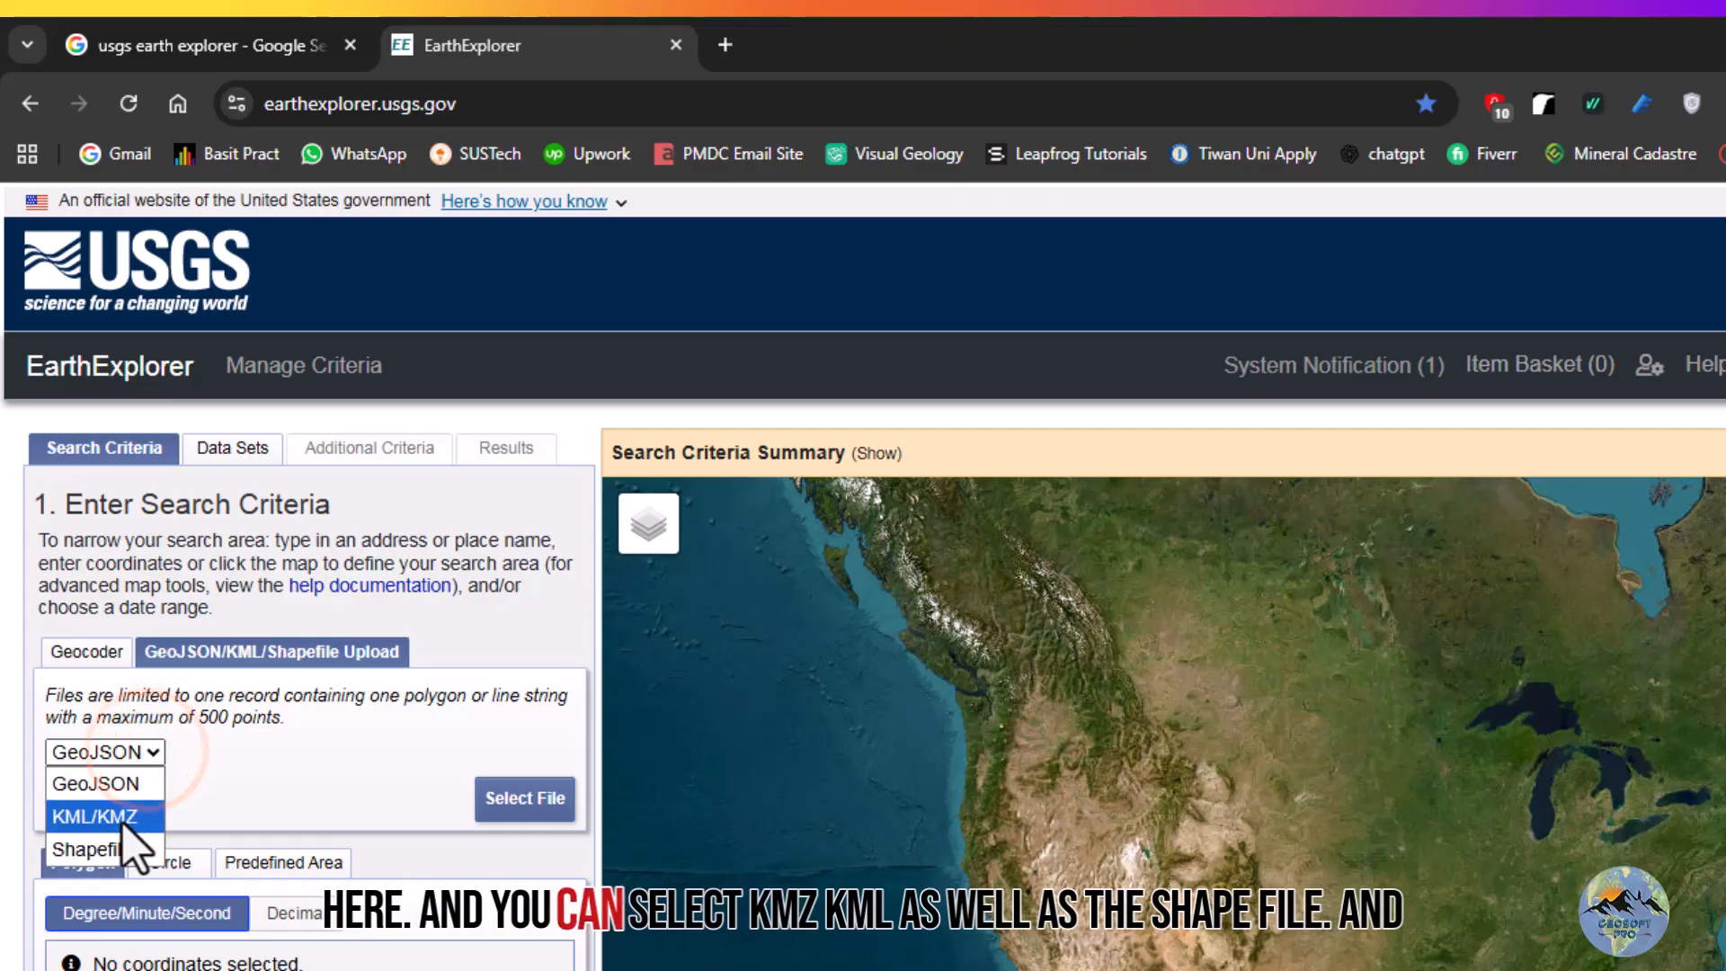
pyautogui.click(122, 820)
pyautogui.click(137, 744)
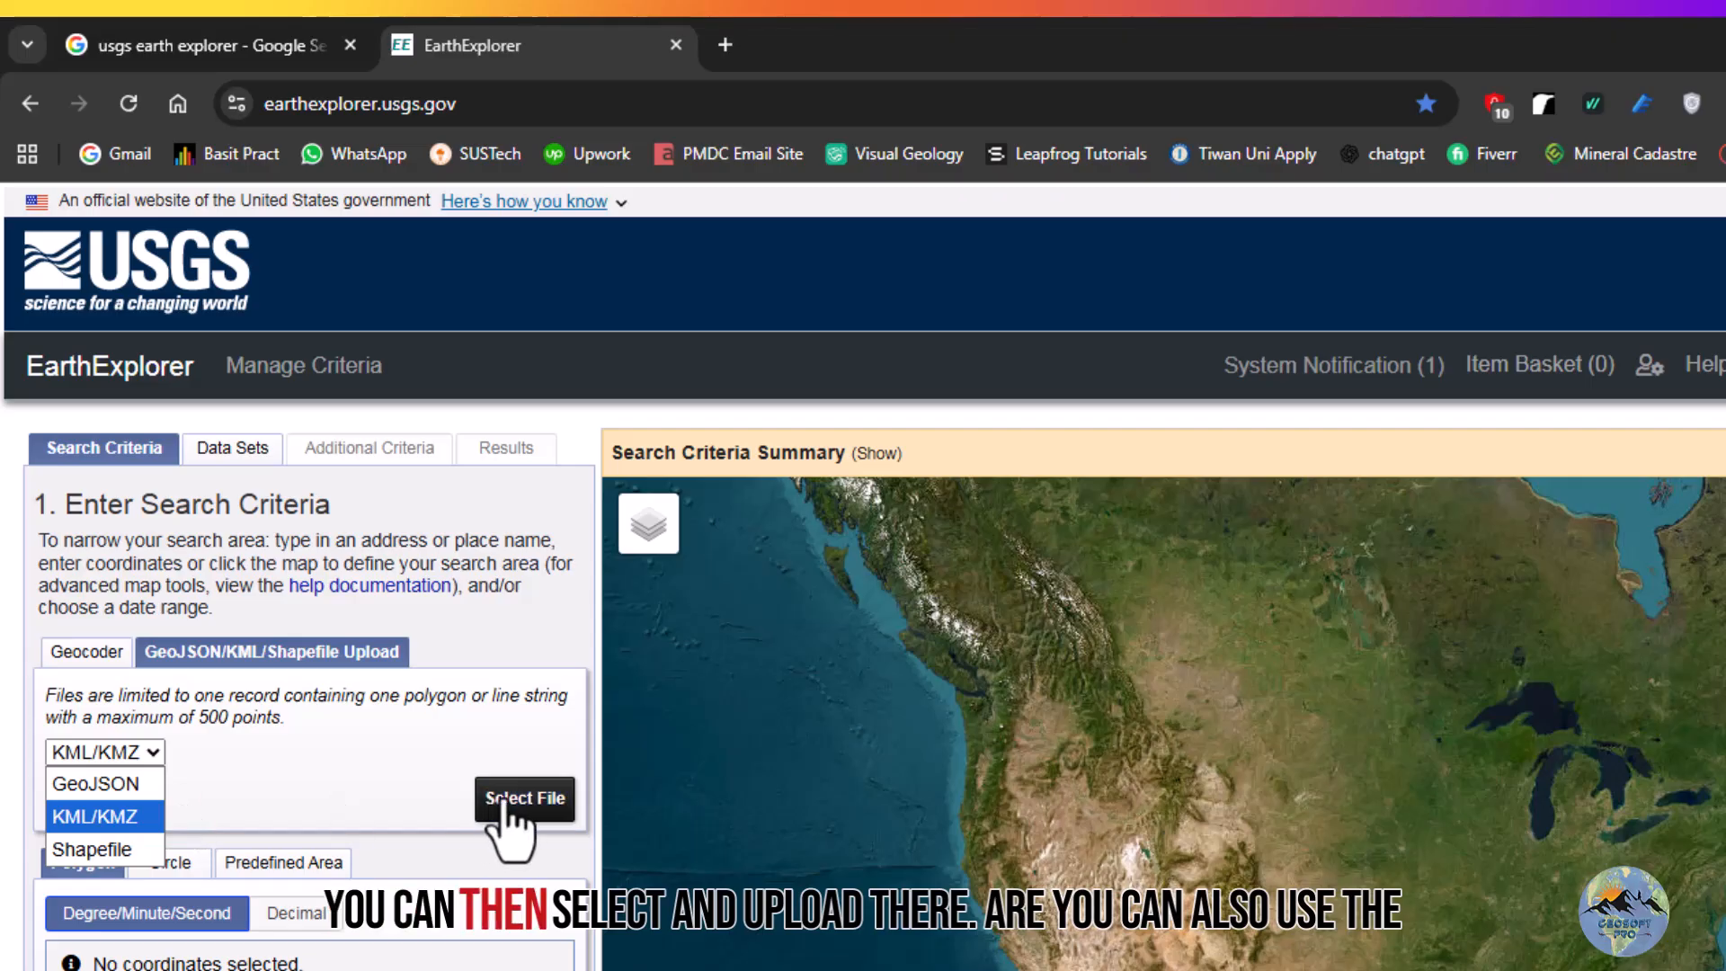
pyautogui.click(63, 661)
pyautogui.click(63, 661)
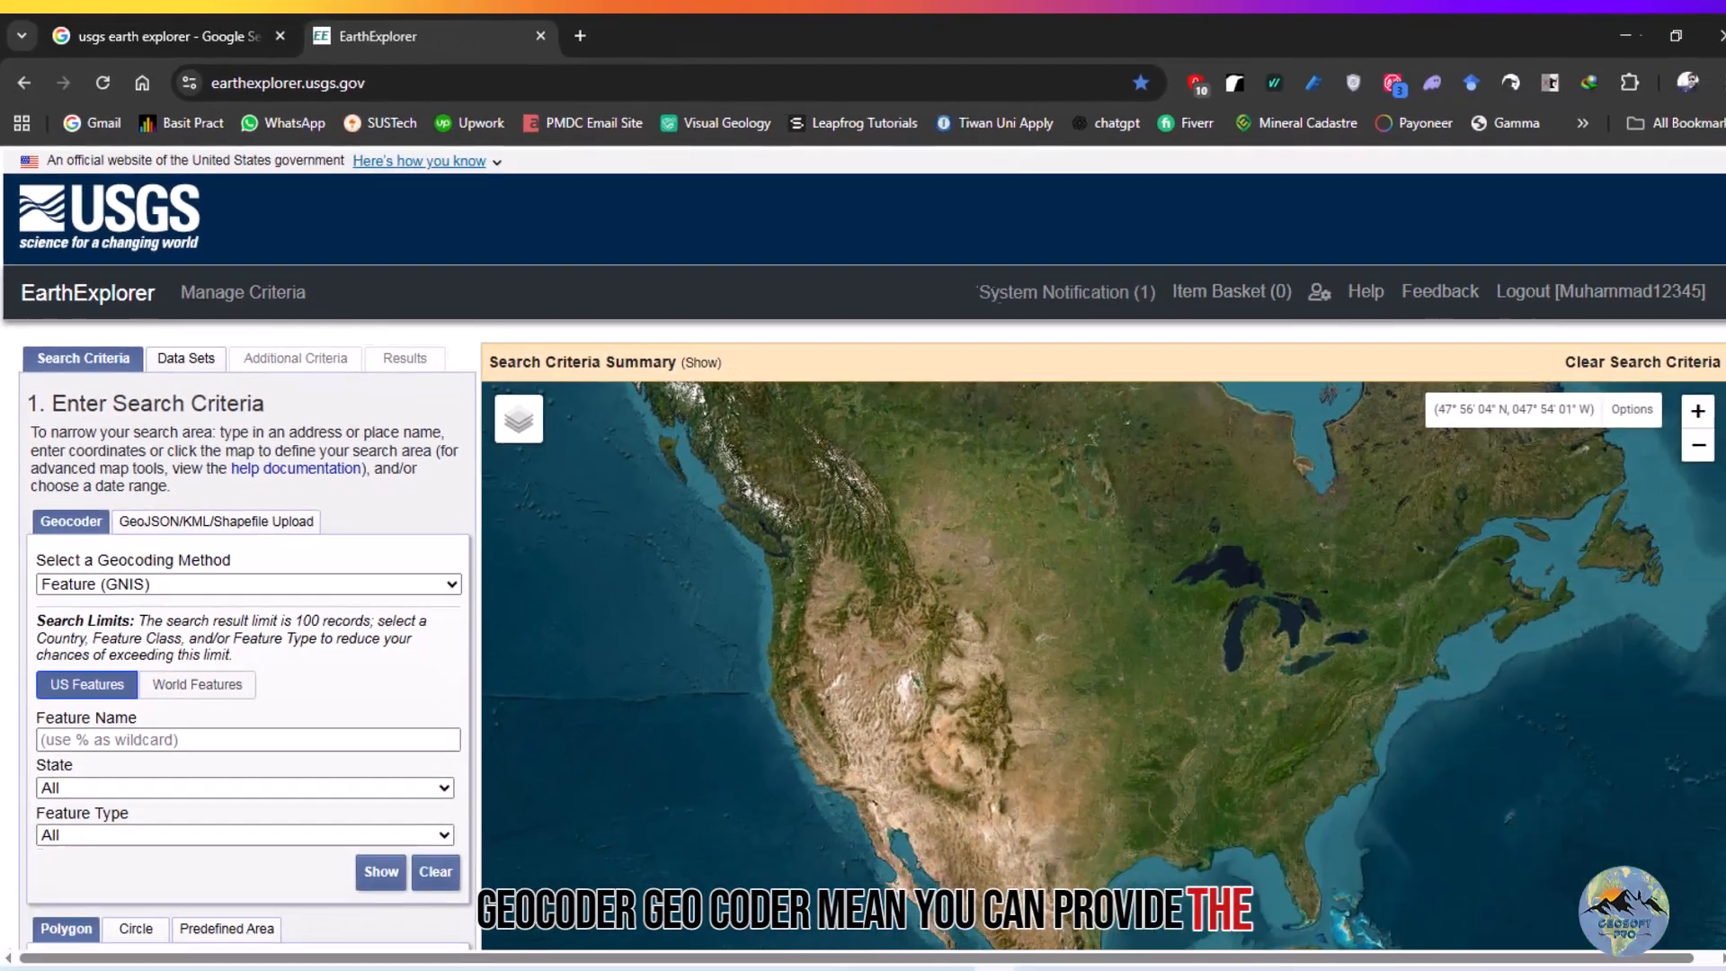
# Mark a four-corner search polygon on the map at about 34°20'20"N 70°58'57"E, 34°18'09"N 71°27'28"E, 33°52'14"N 71°20'52"E and 34°01'40"N 70°47'05"E.
pyautogui.scroll(-2, 863, 540)
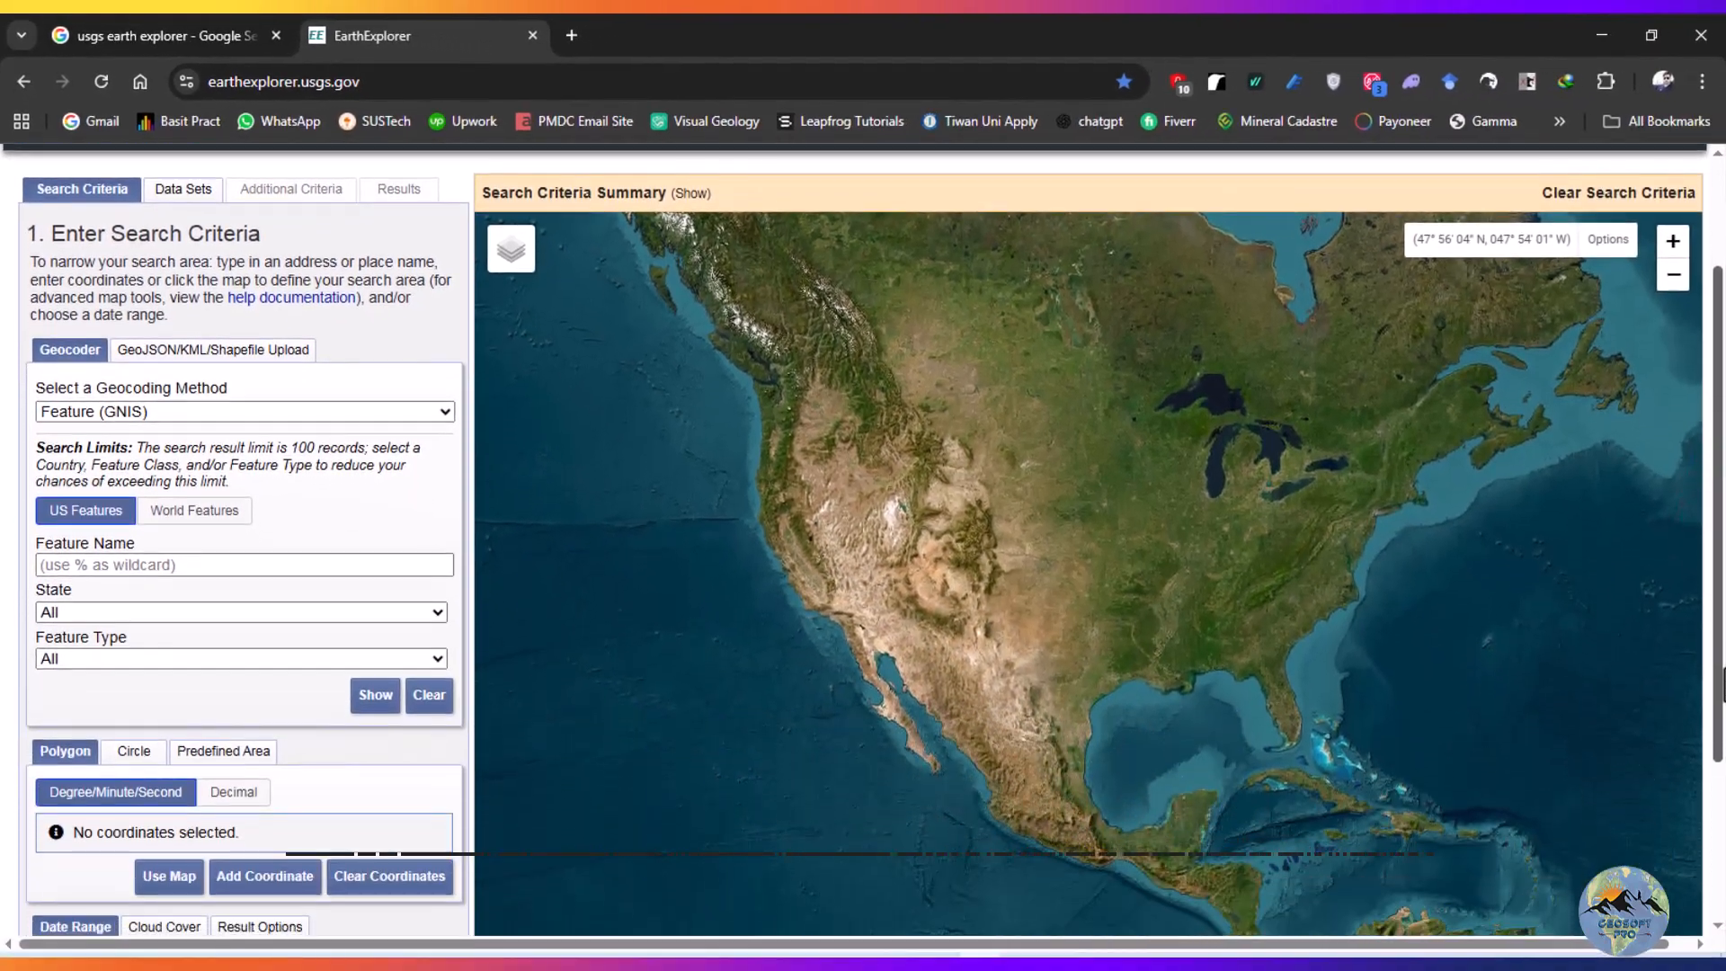
pyautogui.scroll(-1, 863, 539)
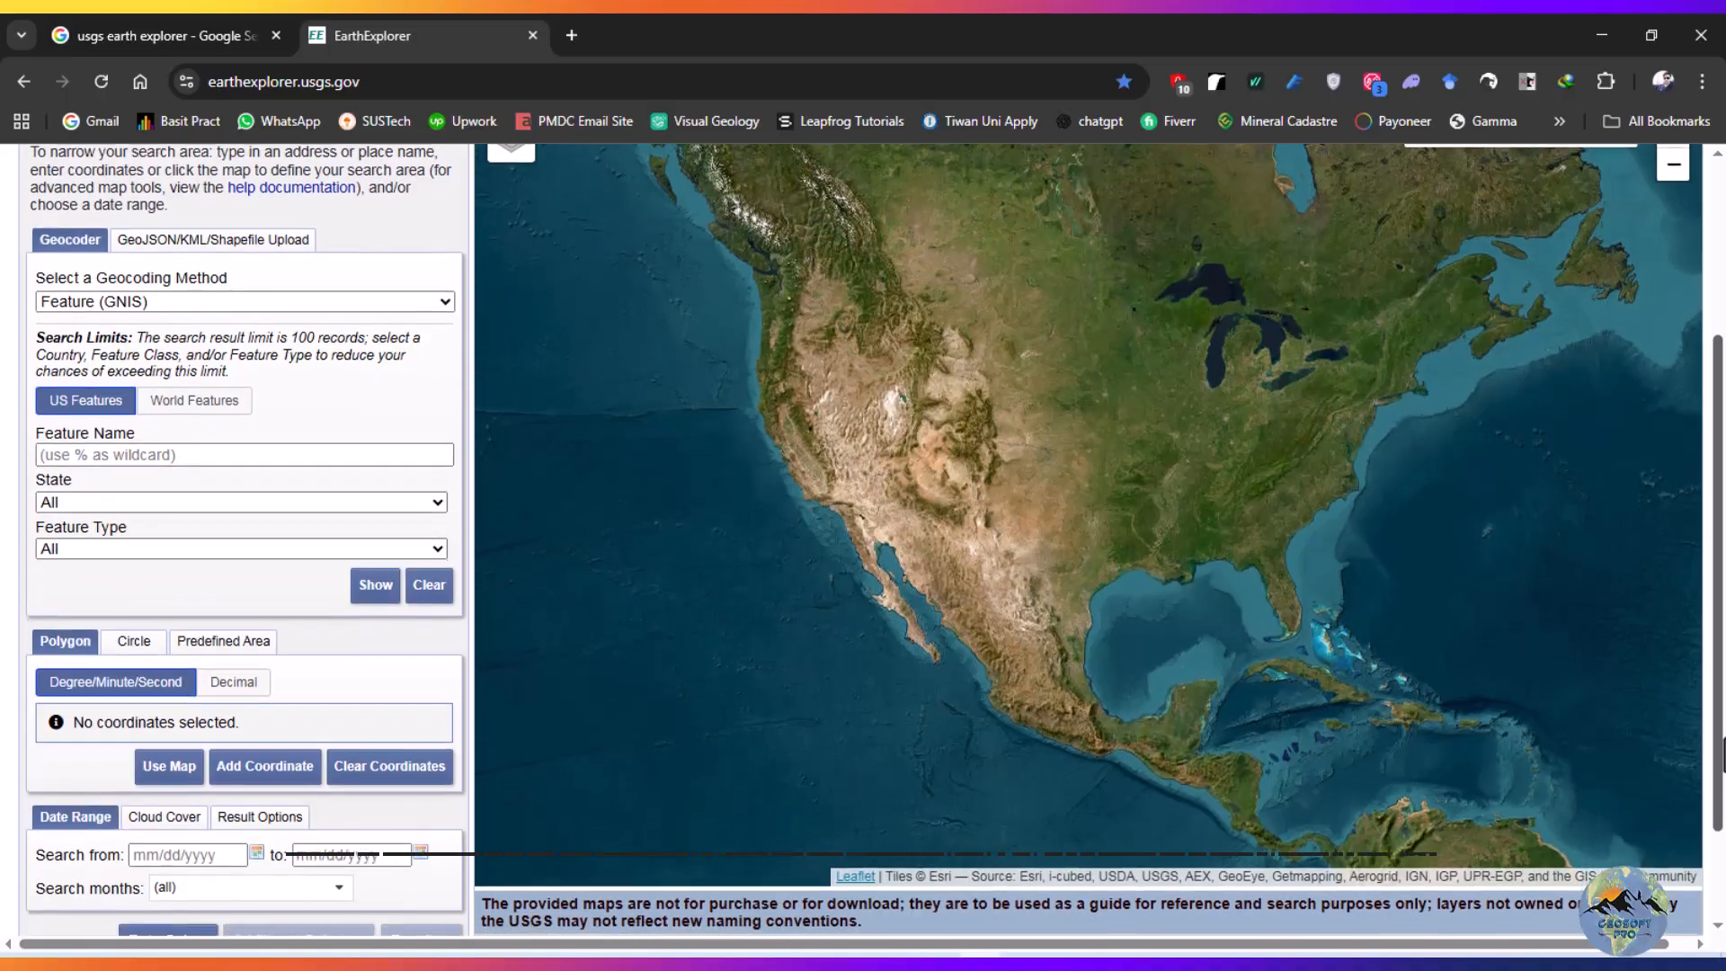
pyautogui.scroll(1, 1350, 635)
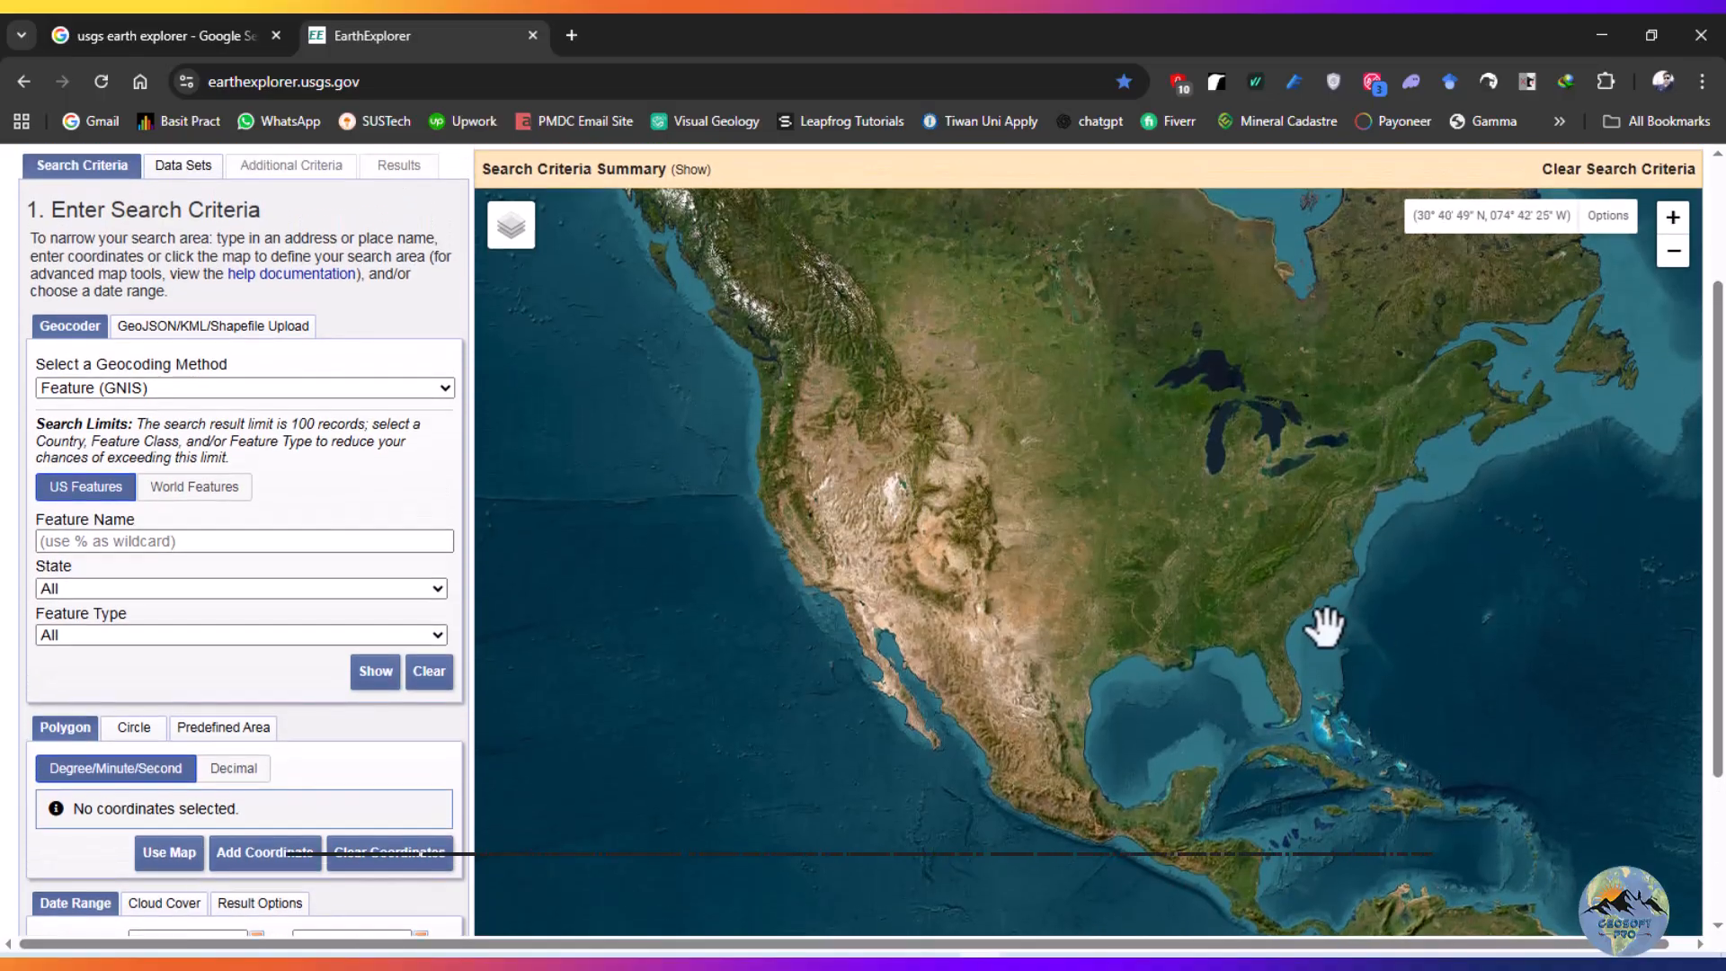
pyautogui.moveTo(1319, 625); pyautogui.dragTo(917, 579)
pyautogui.moveTo(1279, 644); pyautogui.dragTo(694, 617)
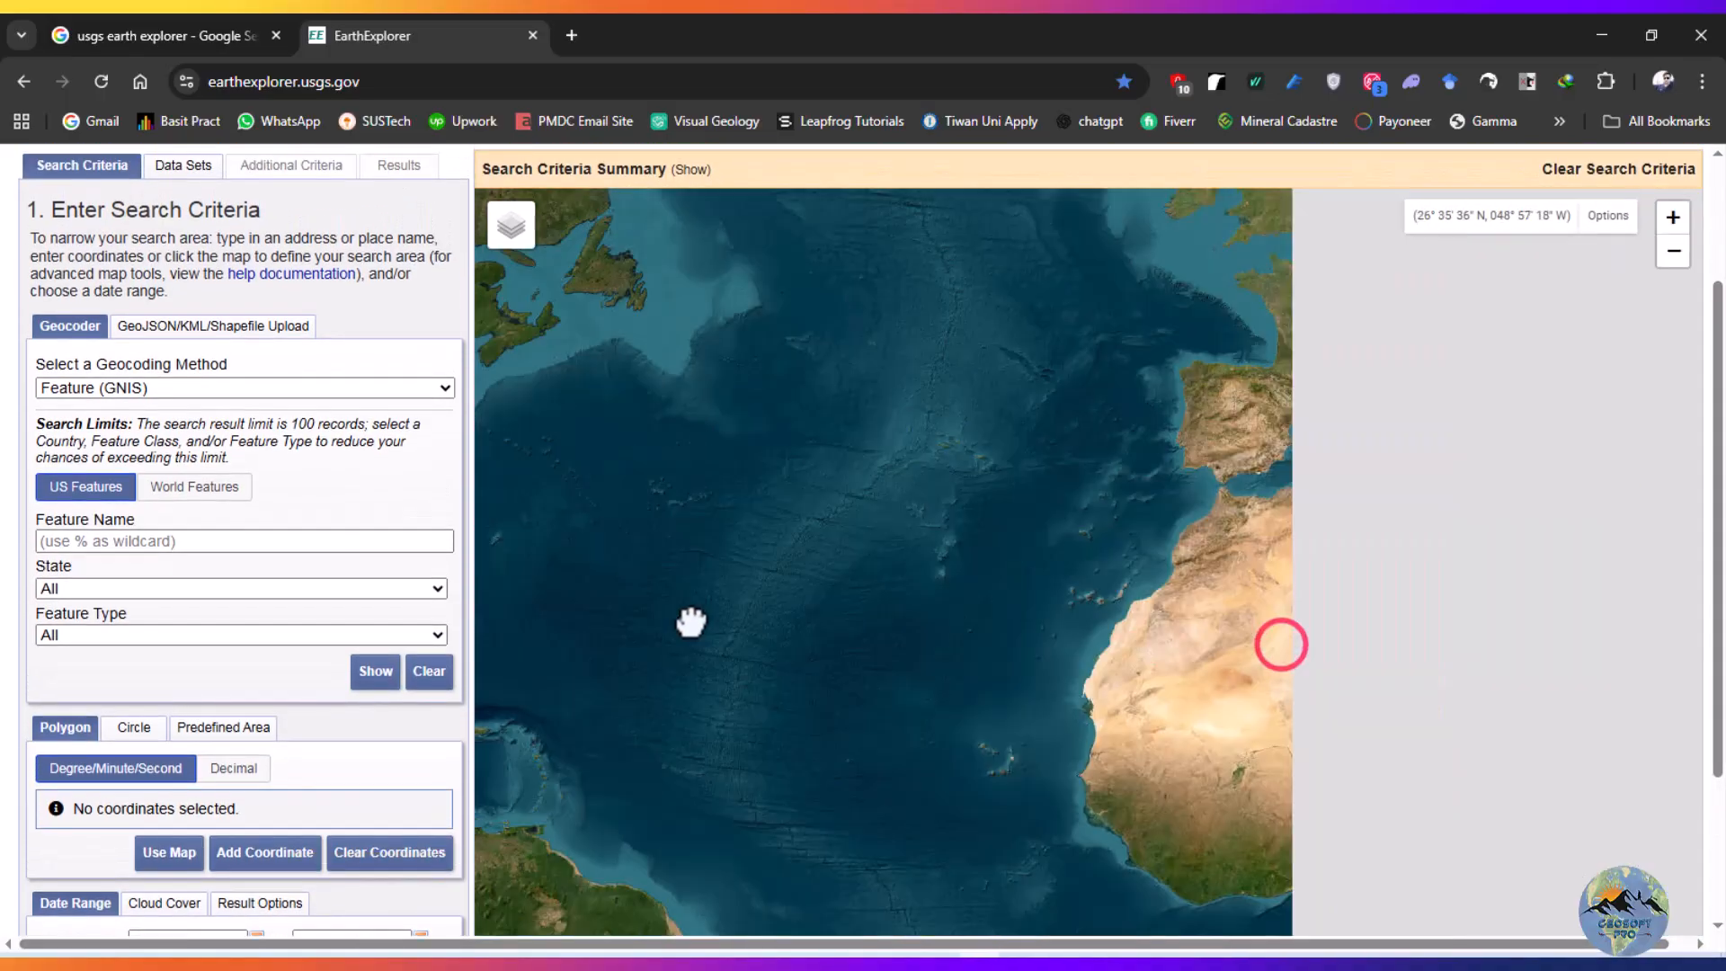
pyautogui.moveTo(1194, 651); pyautogui.dragTo(747, 632)
pyautogui.moveTo(1083, 689); pyautogui.dragTo(952, 659)
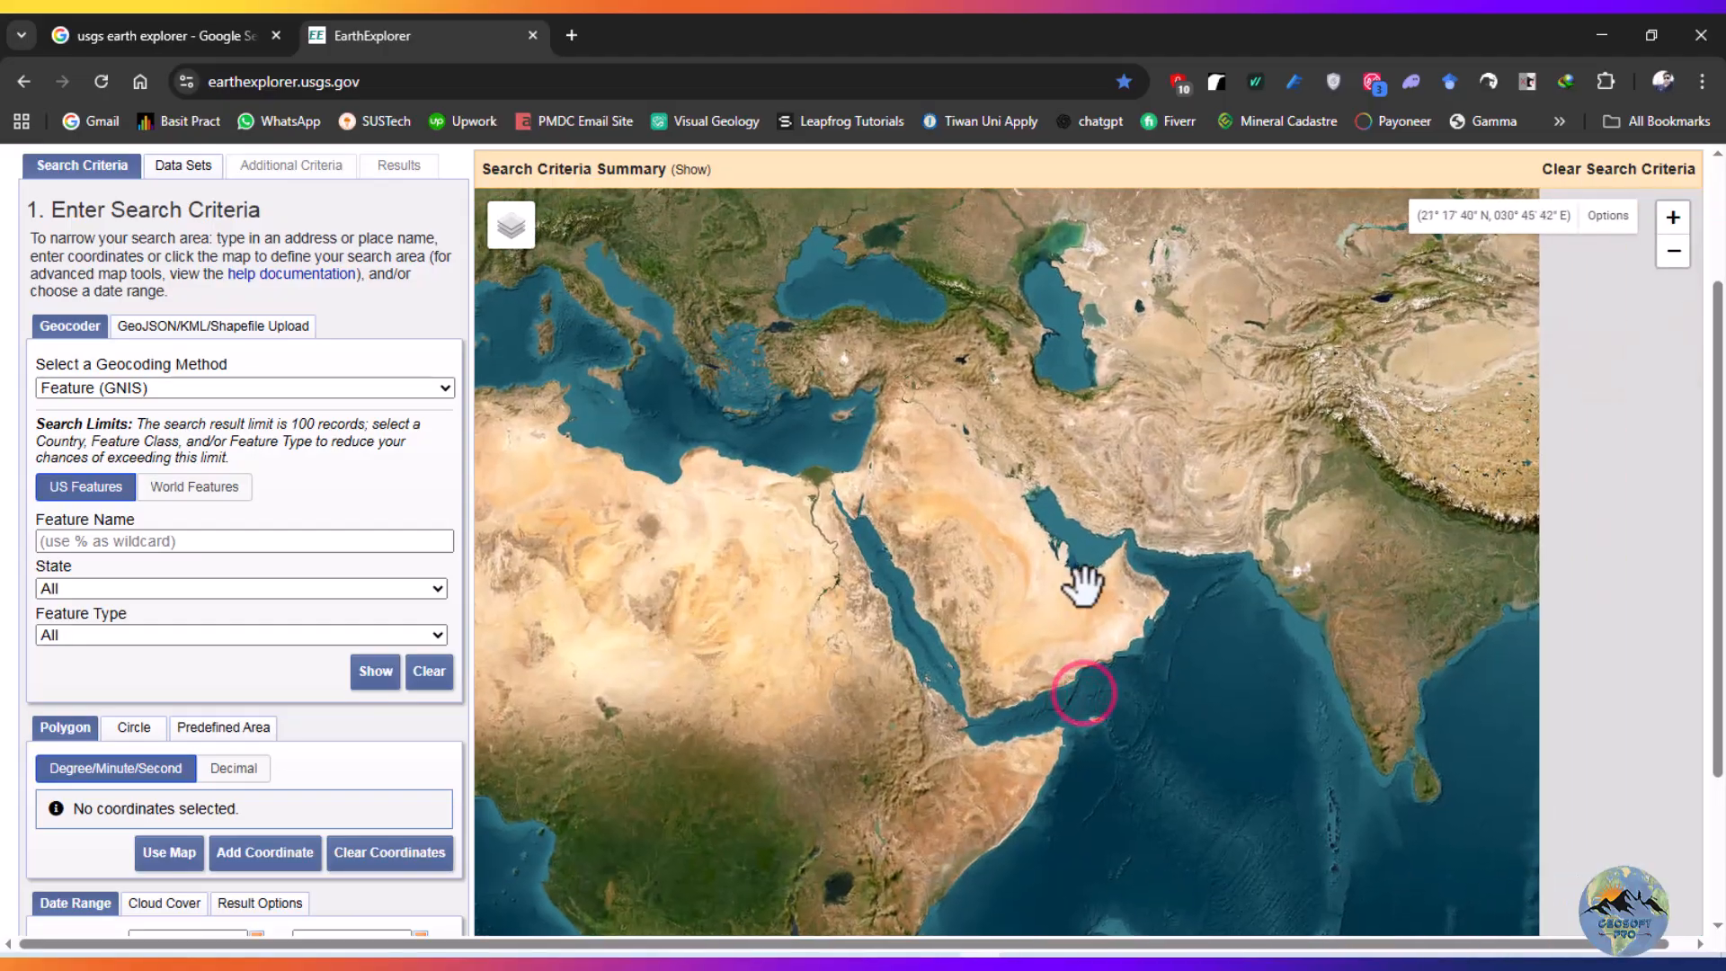
pyautogui.scroll(4, 1315, 414)
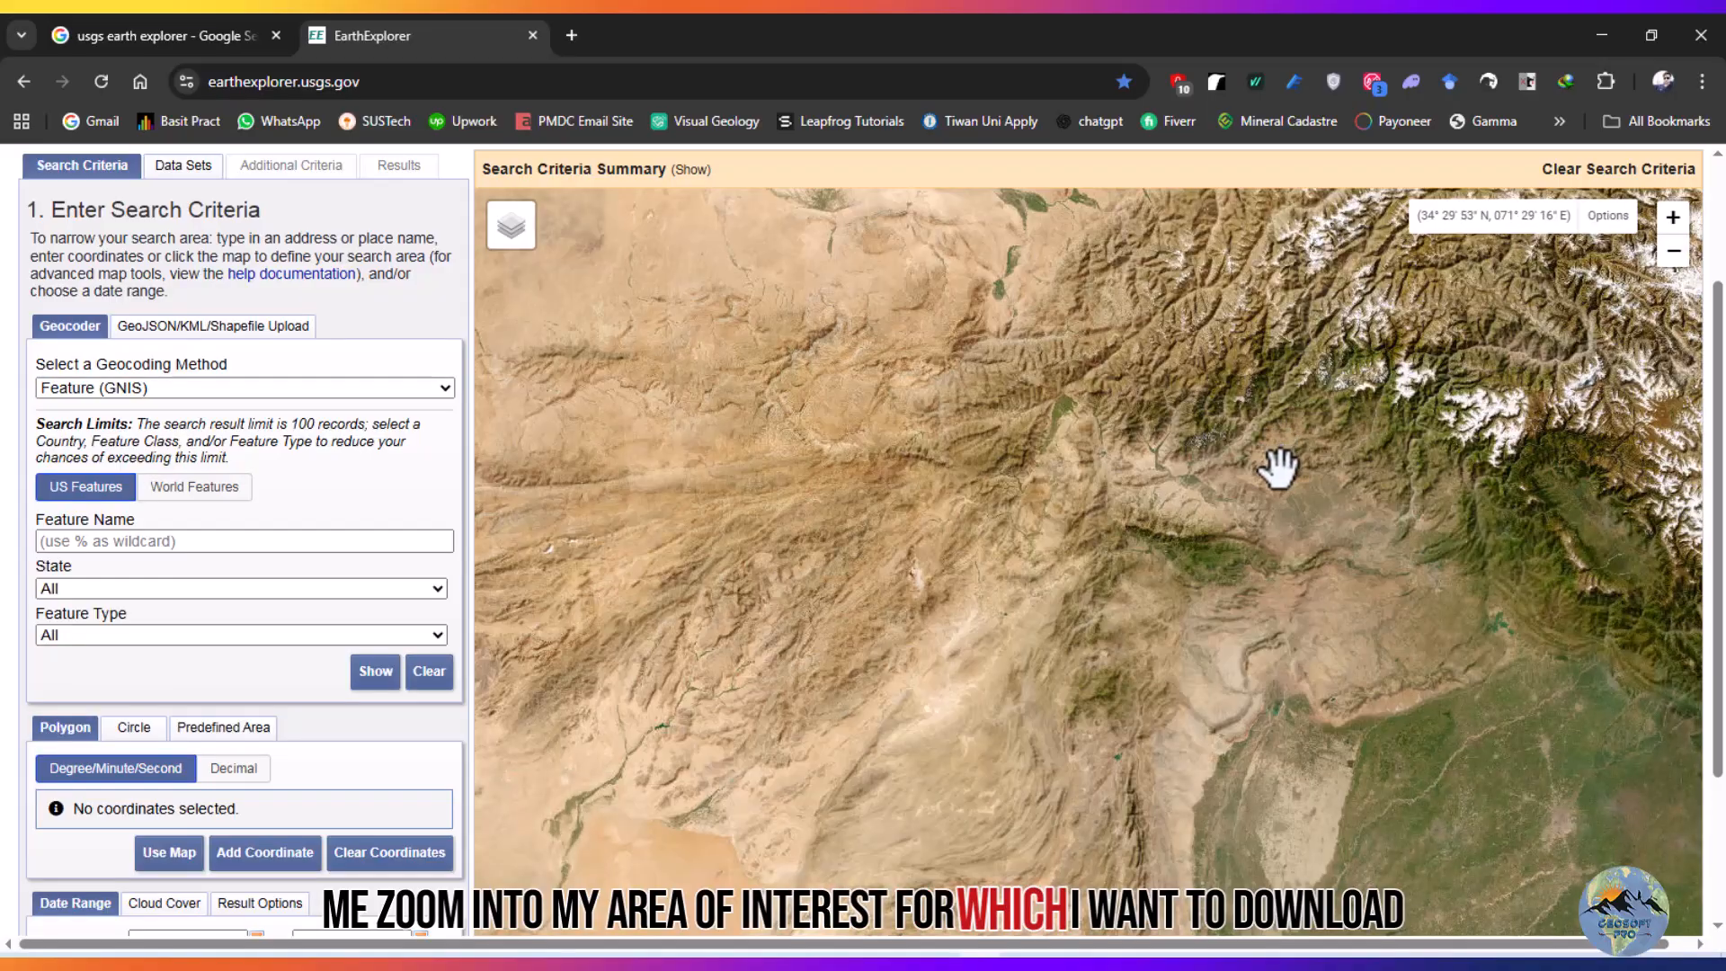
pyautogui.scroll(2, 1276, 471)
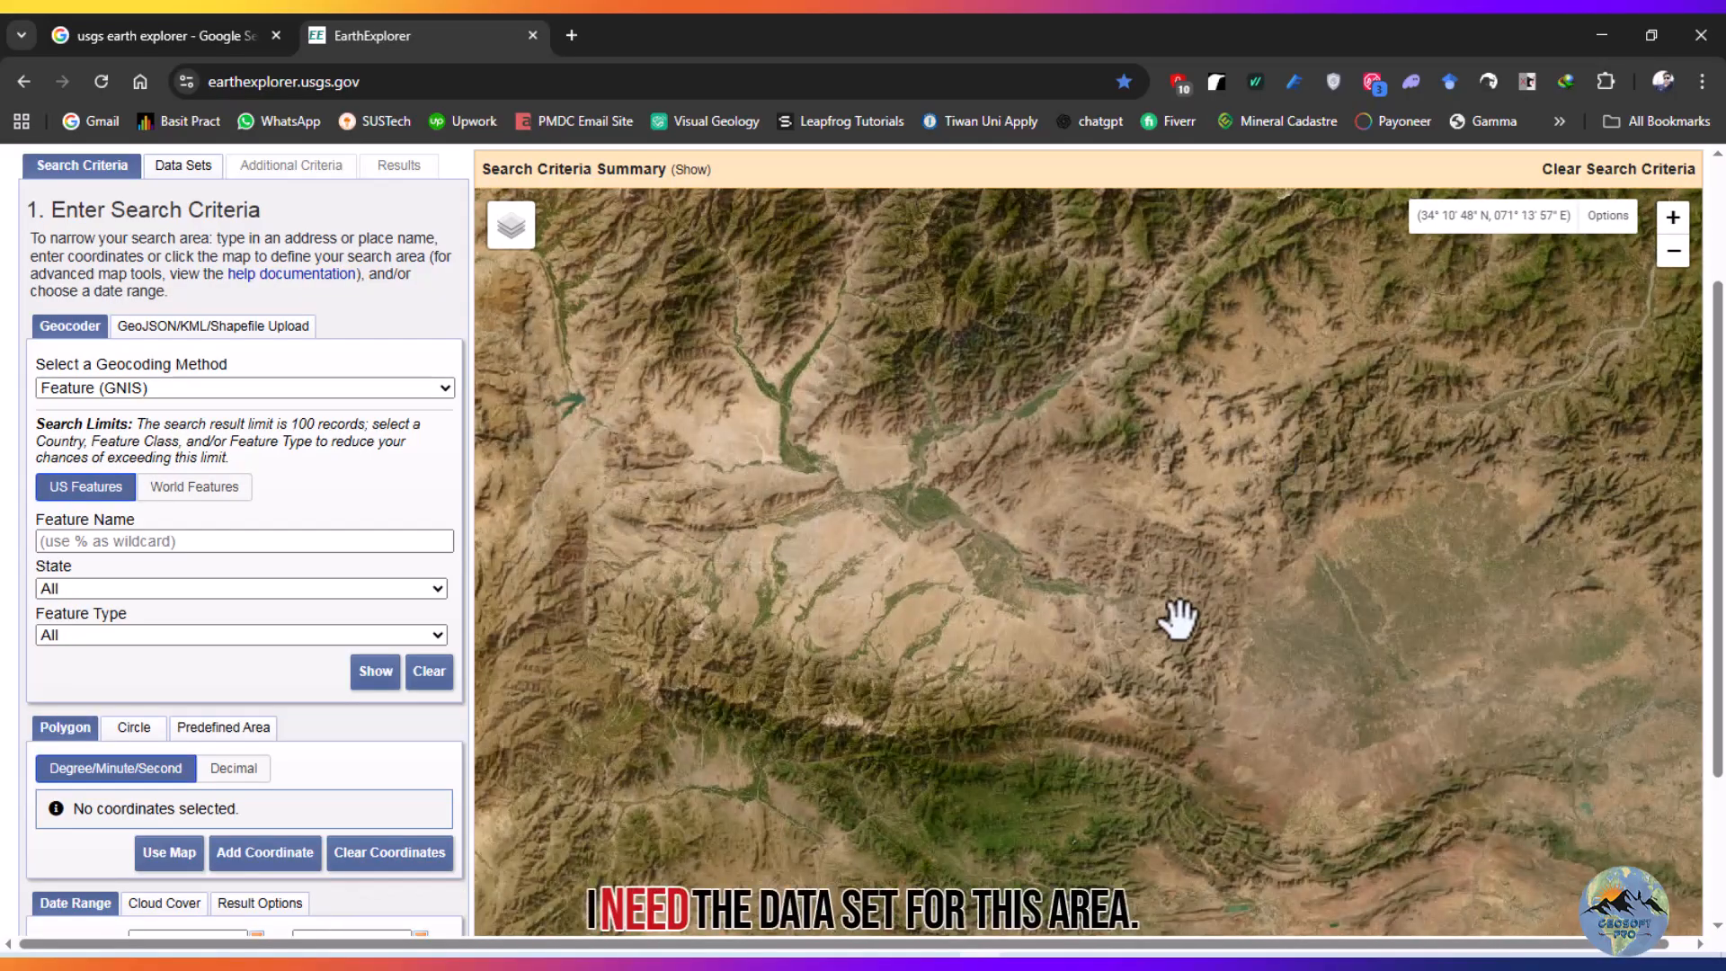
pyautogui.moveTo(1171, 609); pyautogui.dragTo(1137, 580)
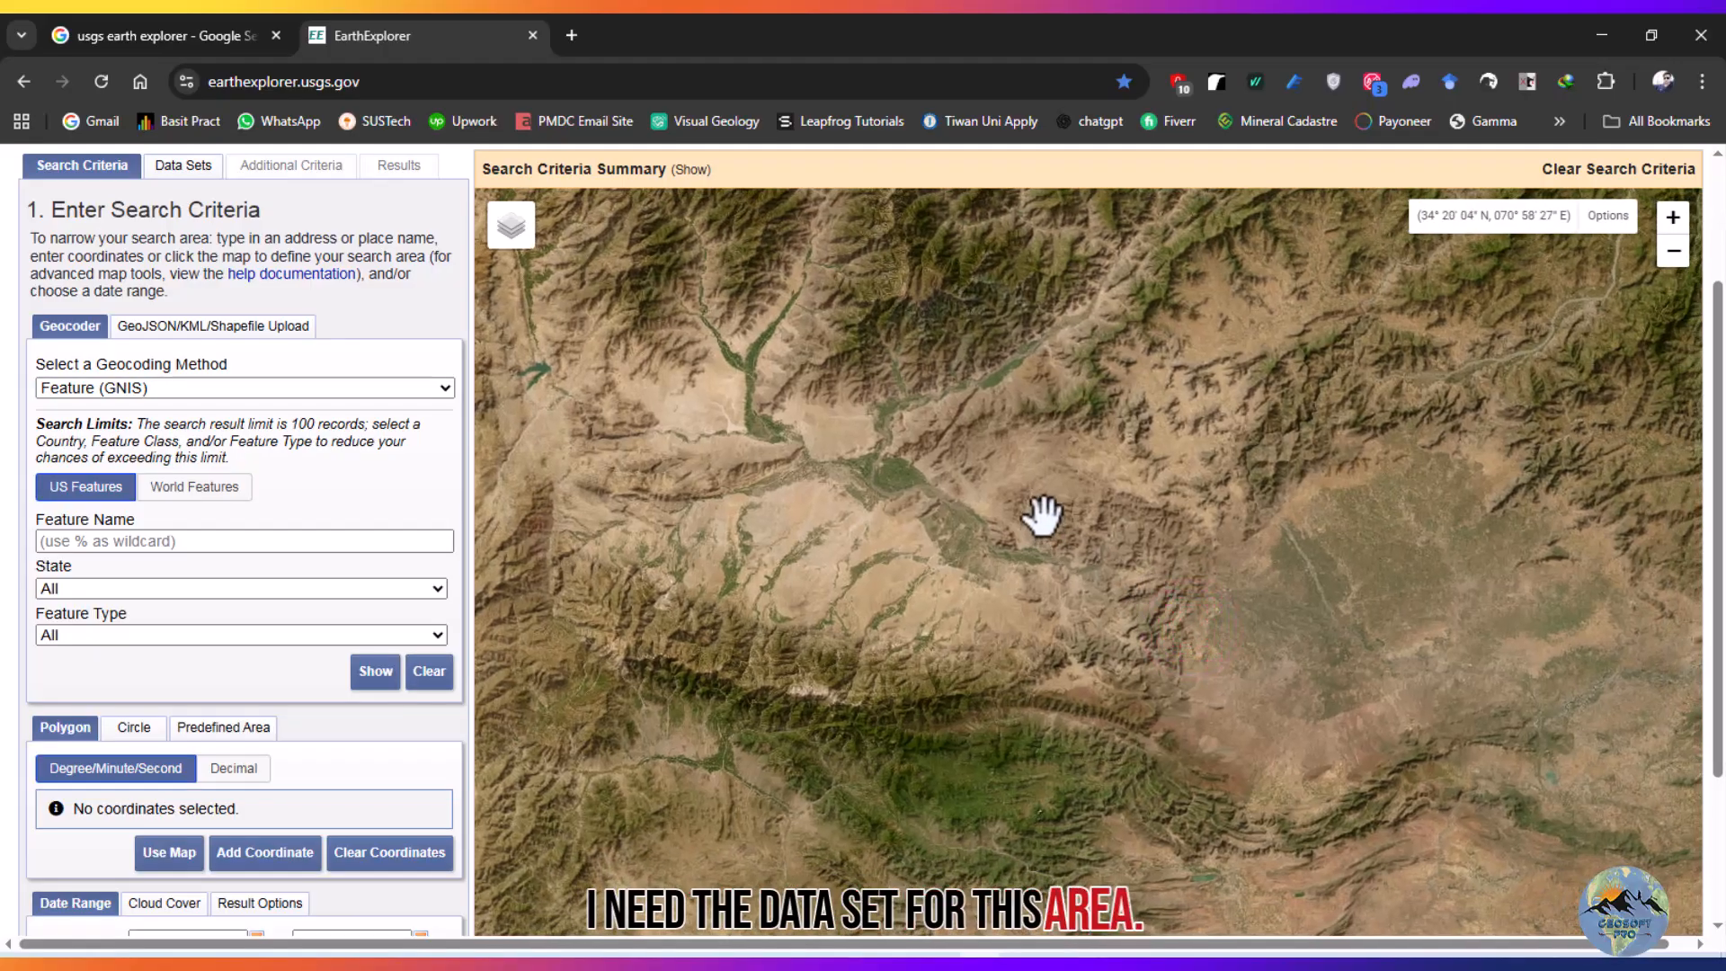
pyautogui.click(1047, 514)
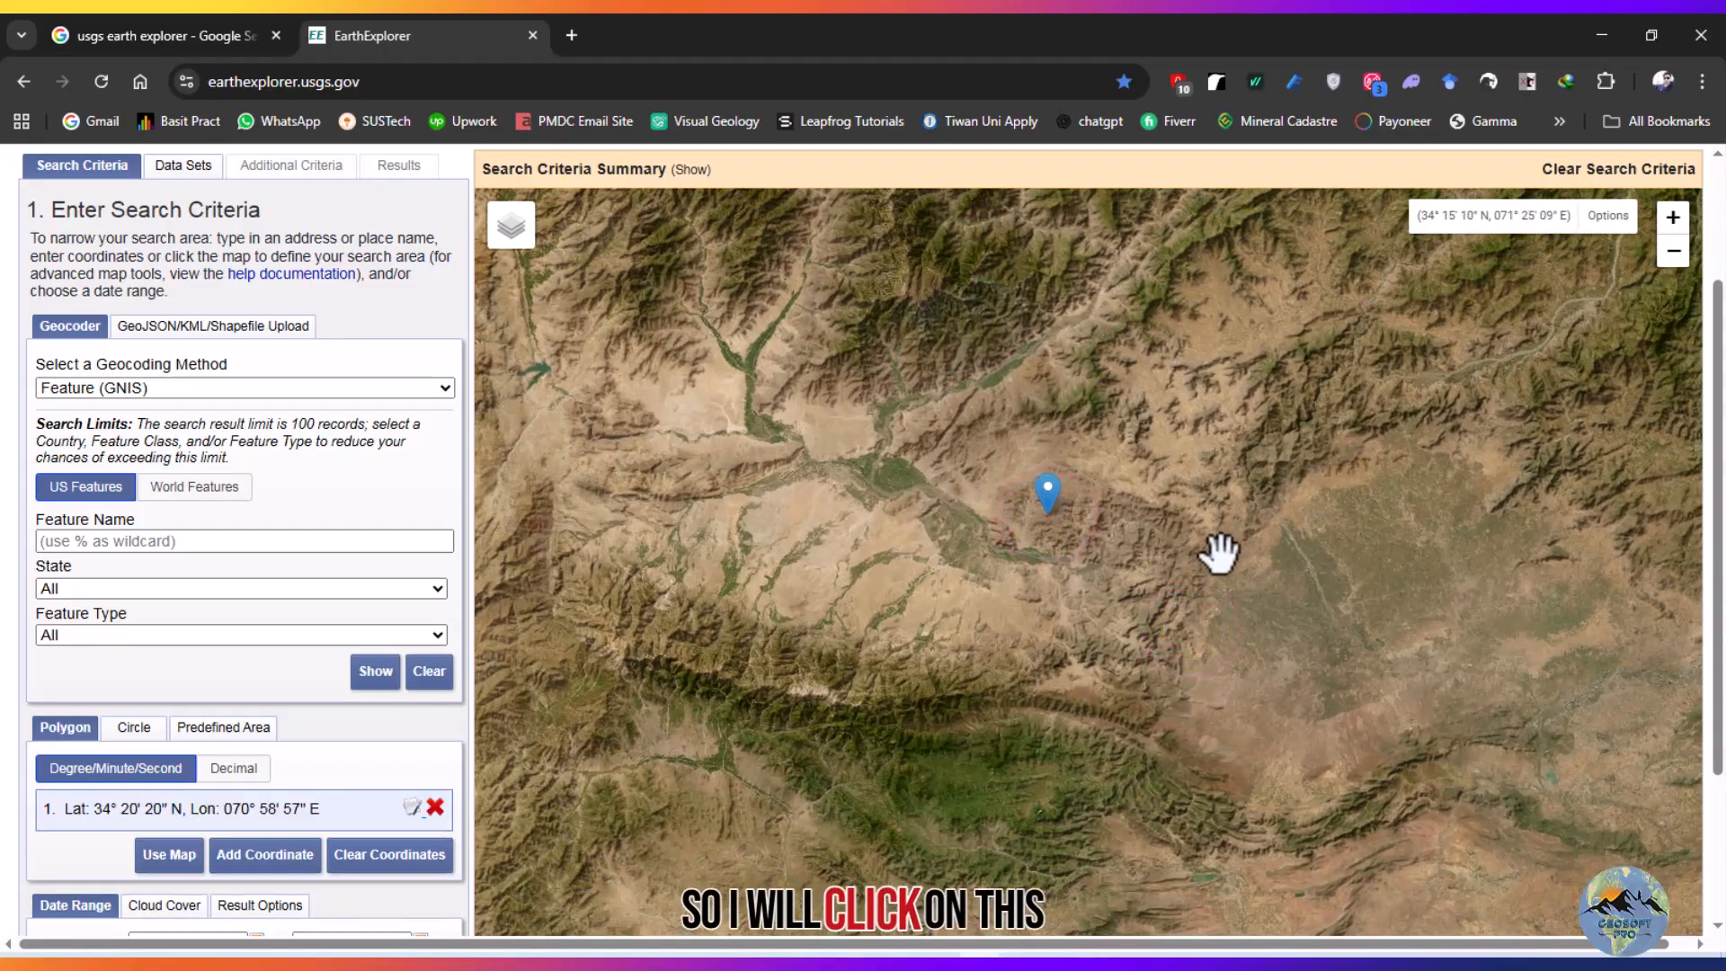
pyautogui.click(1234, 529)
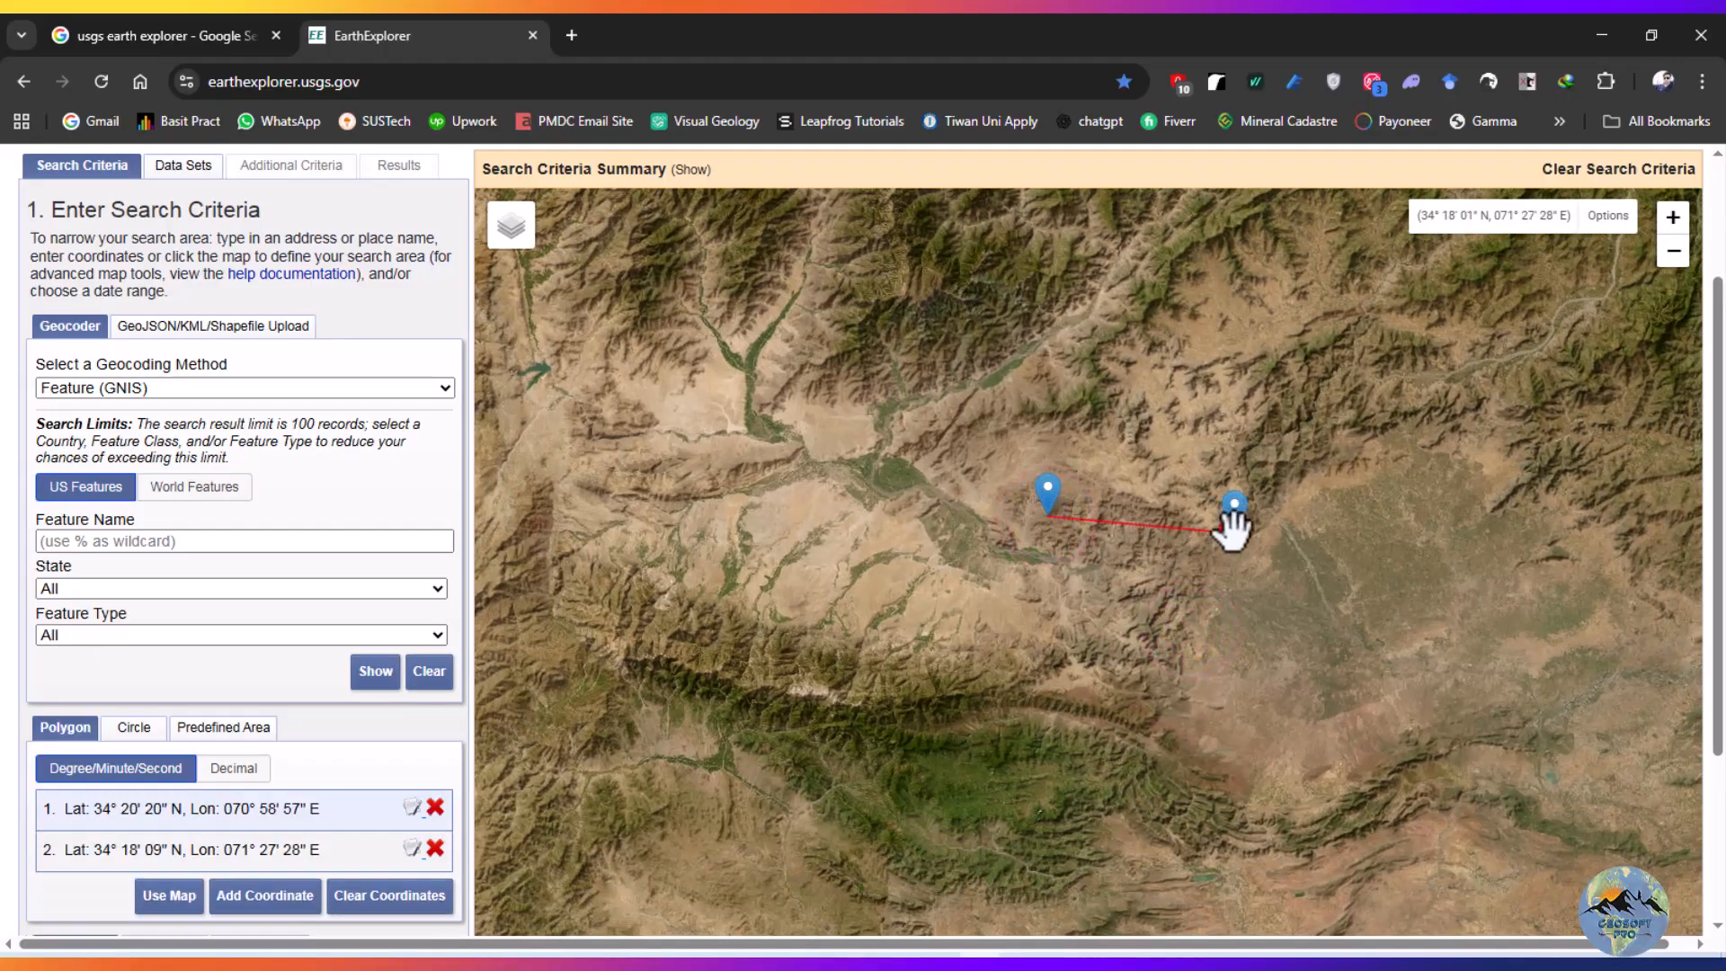
pyautogui.click(1191, 735)
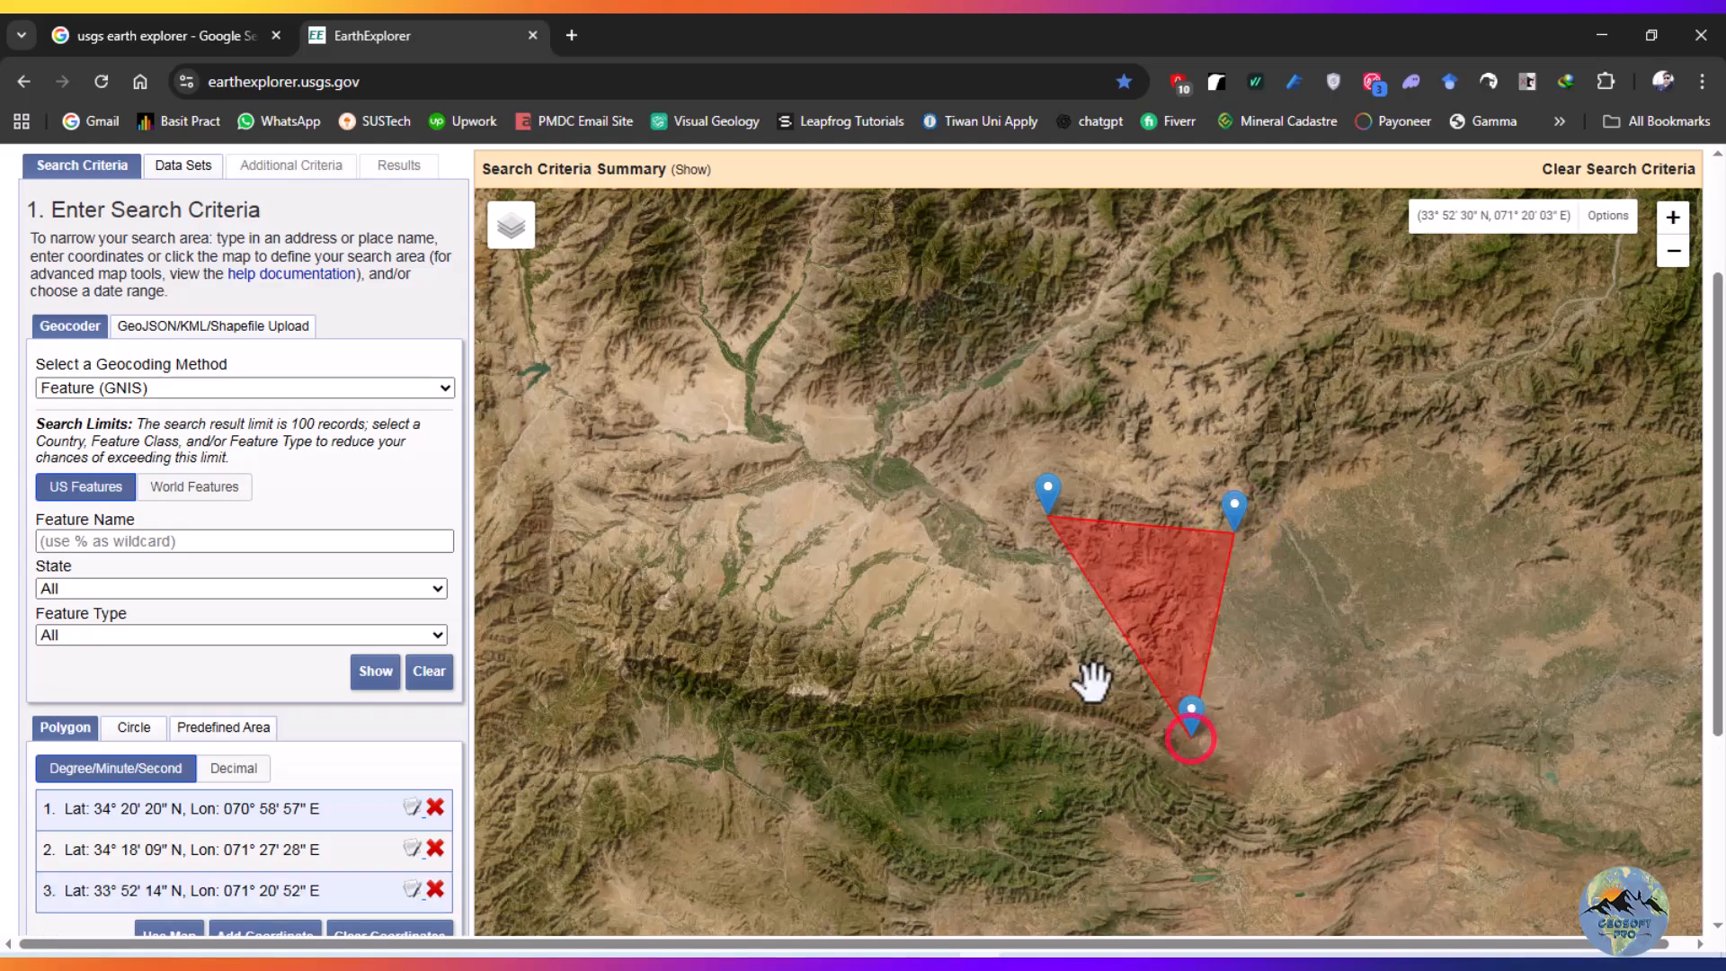
pyautogui.click(971, 662)
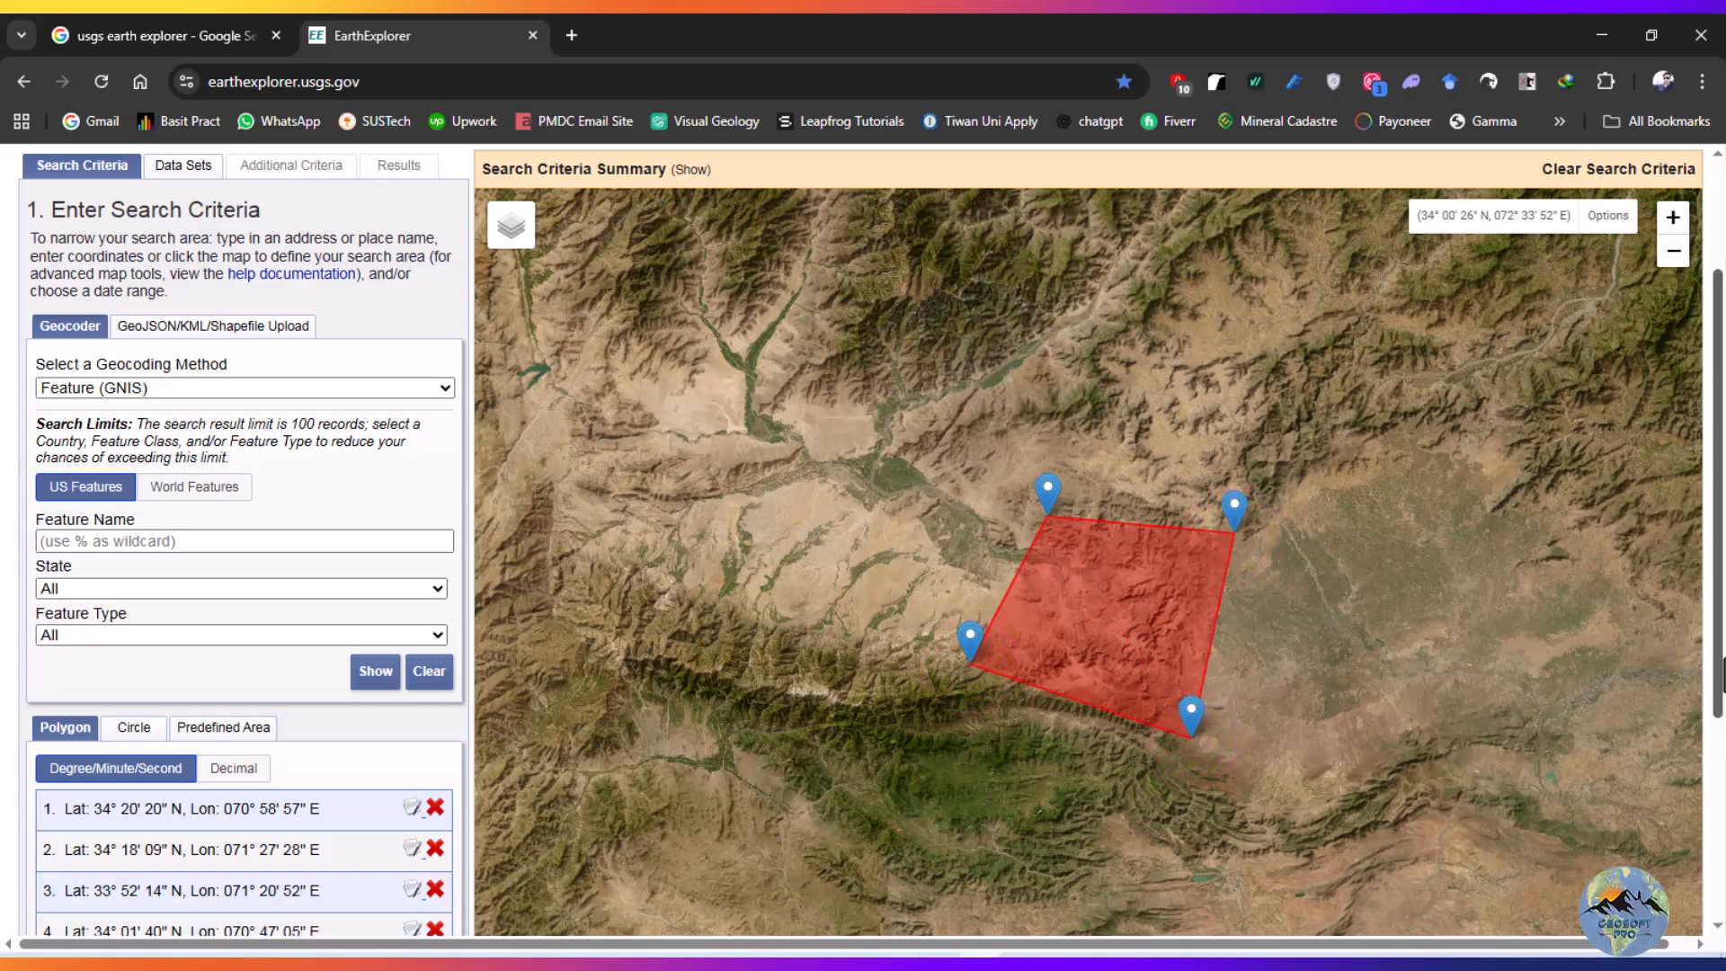
# Delete the fourth polygon coordinate and mark a replacement corner on the map at about 34°02'29"N 70°44'27"E.
pyautogui.scroll(-2, 1719, 661)
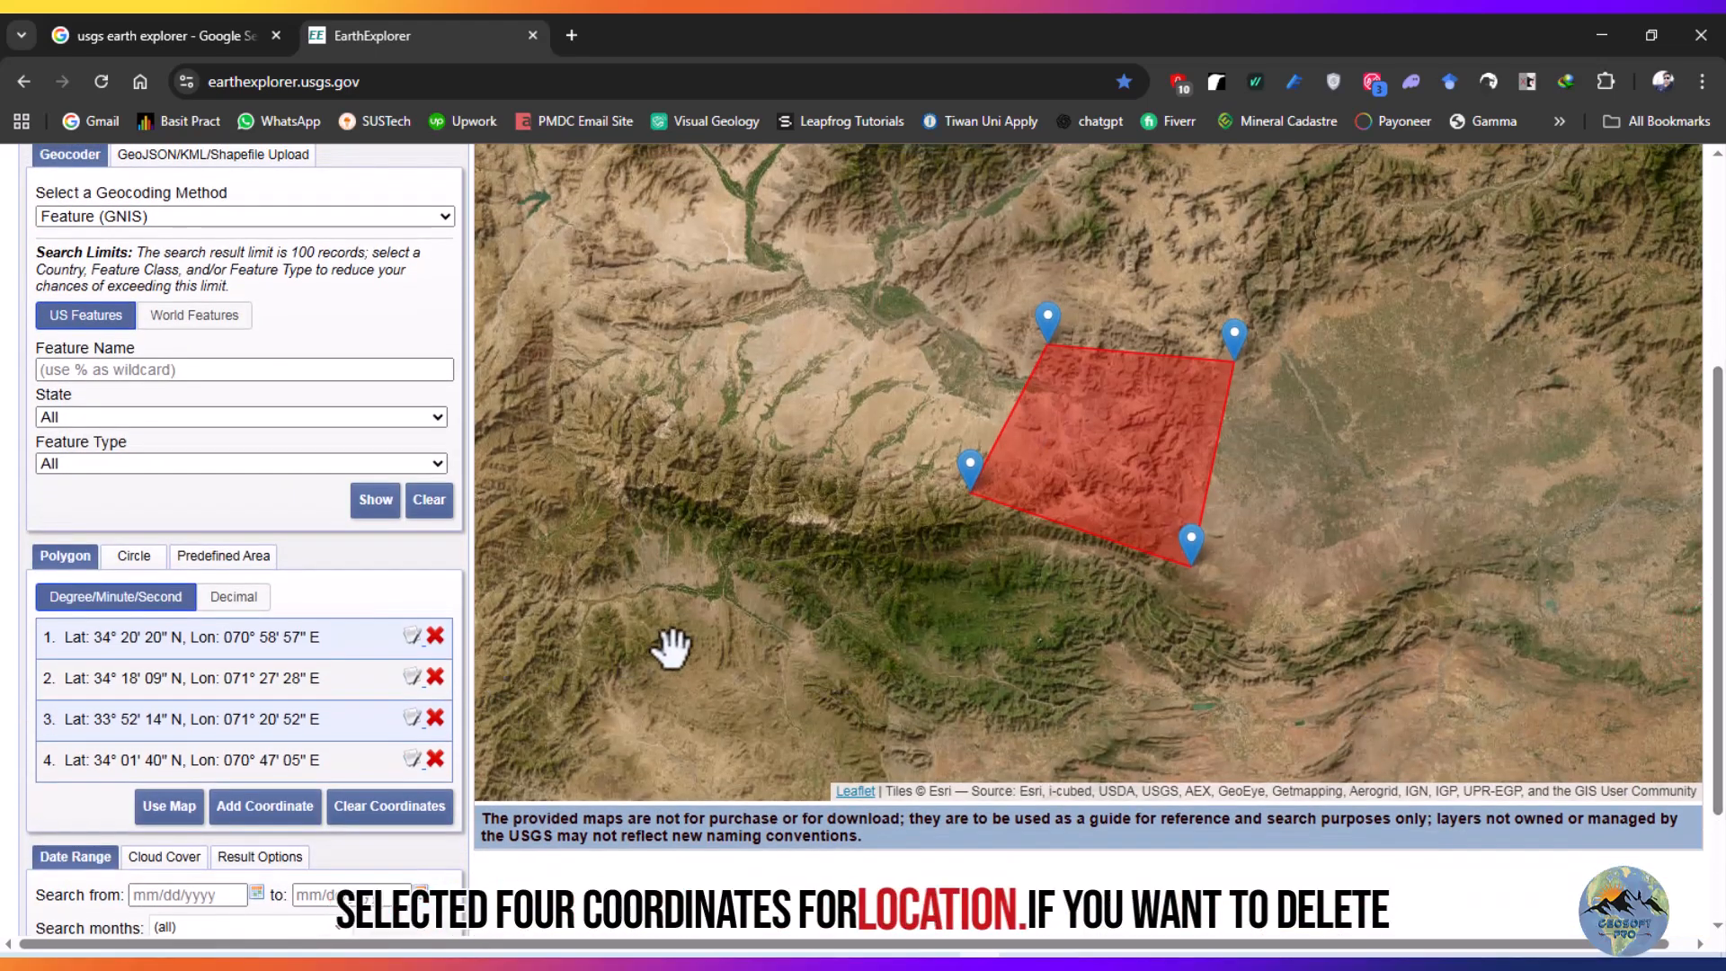
pyautogui.click(435, 760)
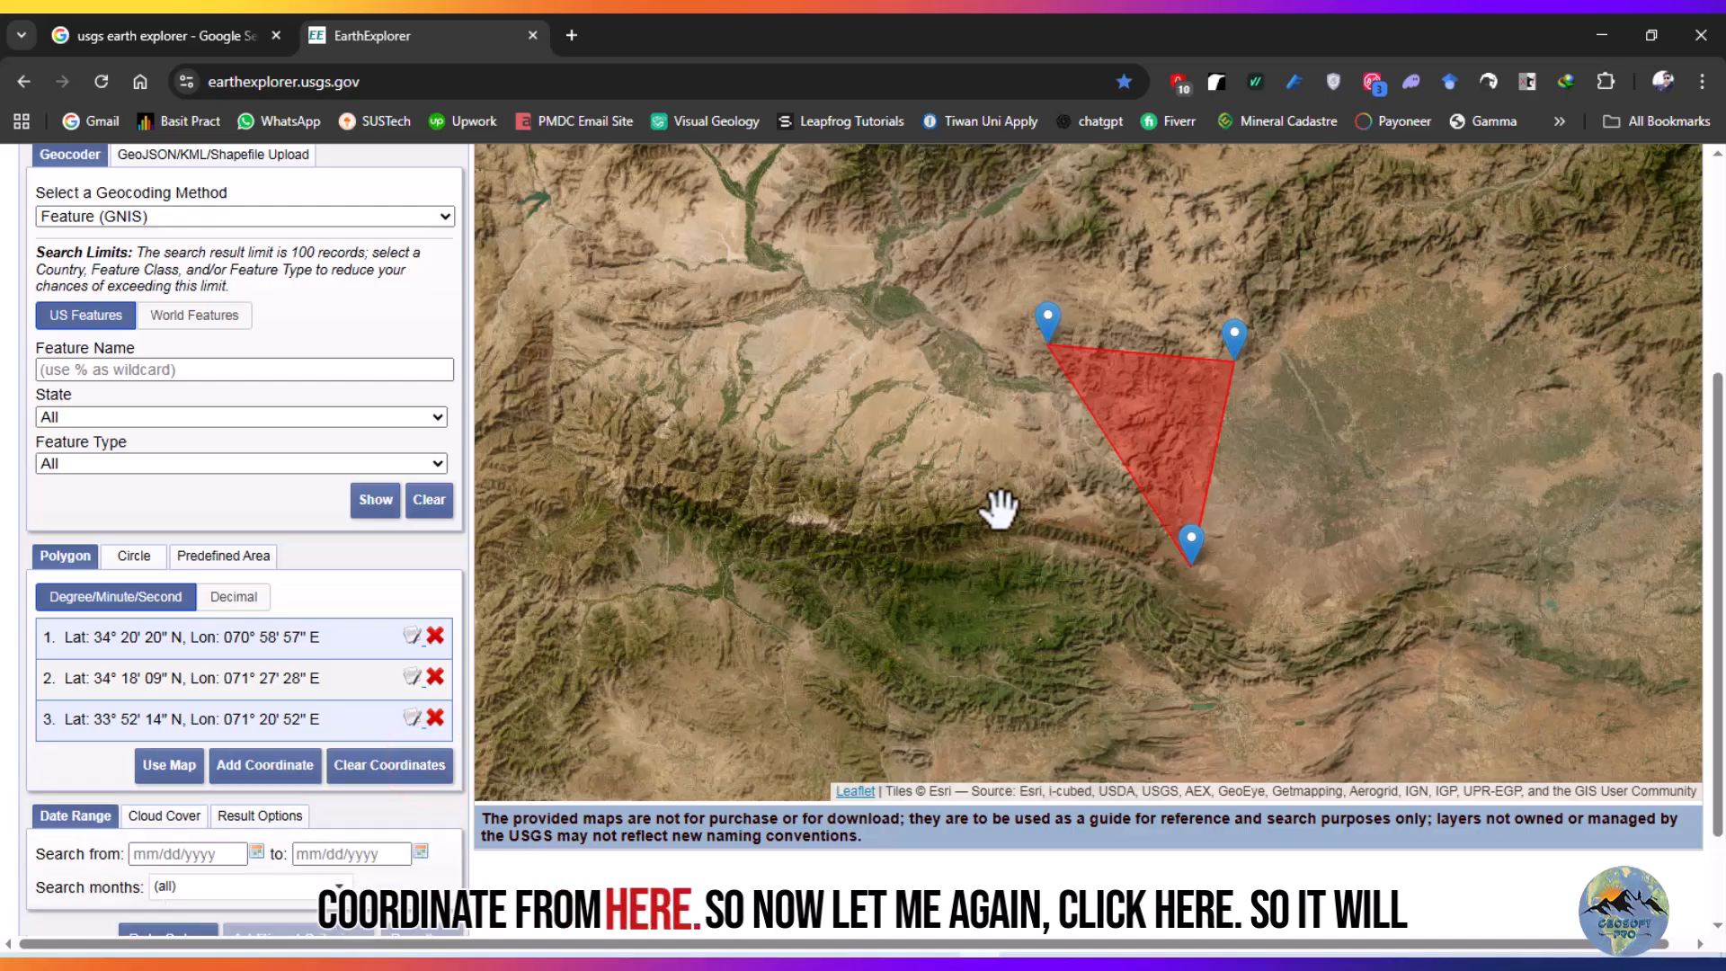
pyautogui.click(951, 483)
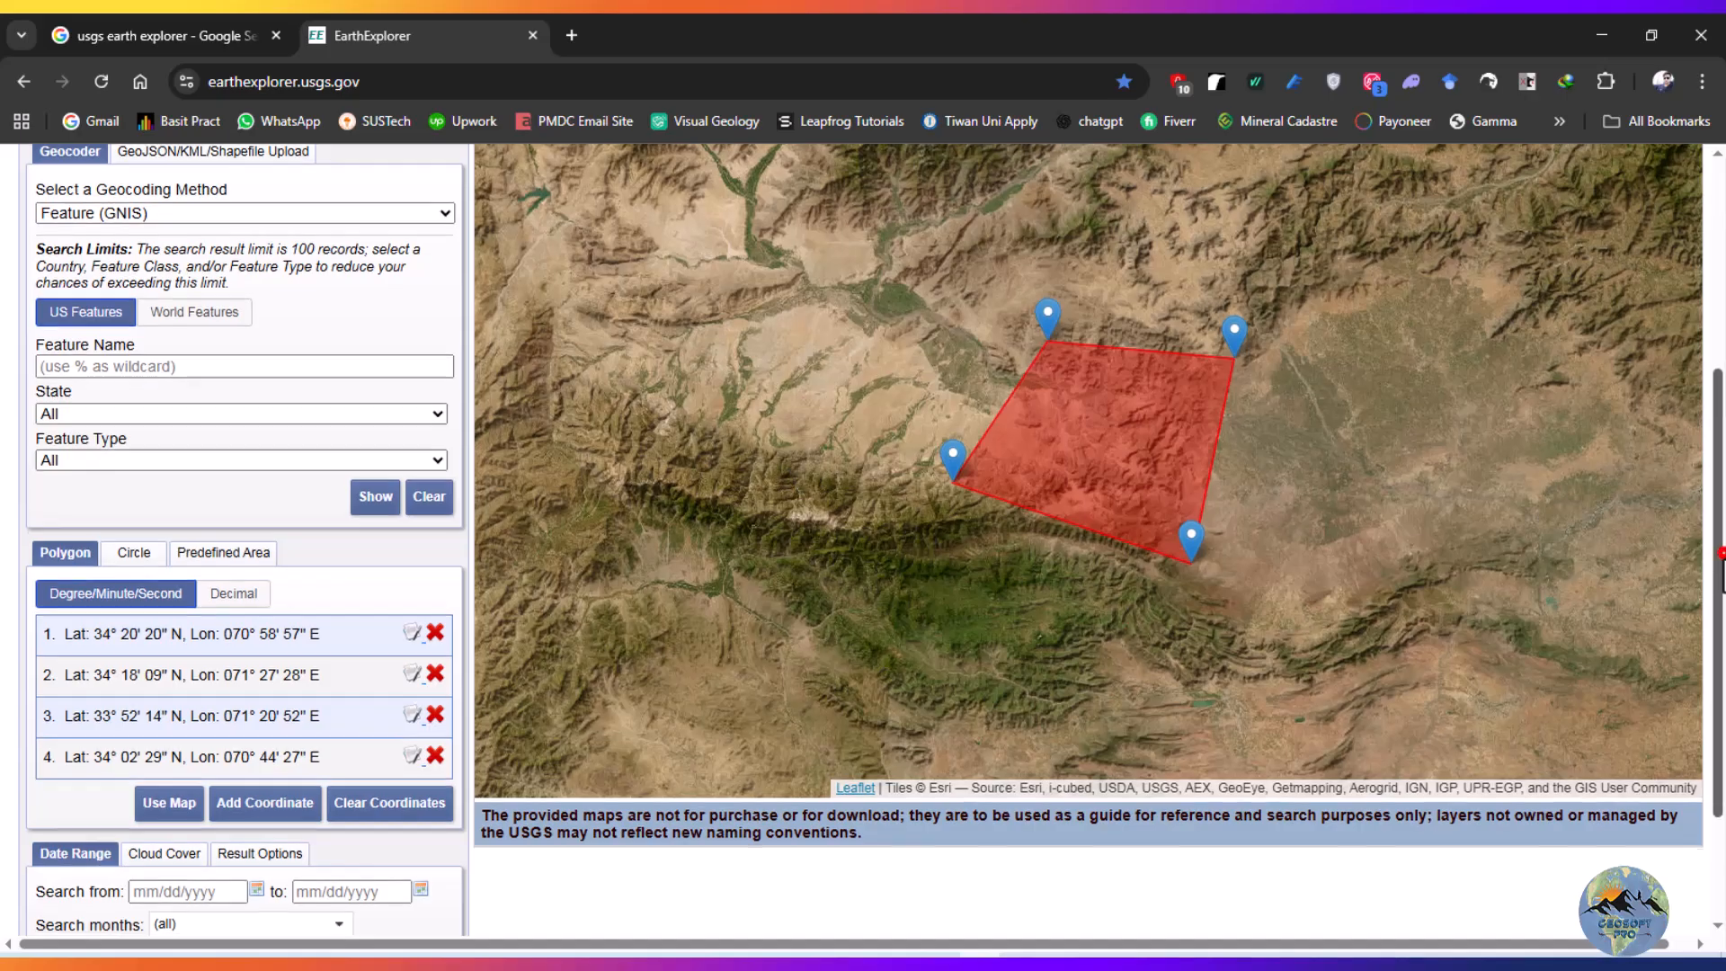
# Set the cloud cover range for the search to 0% - 4%.
pyautogui.scroll(-2, 1723, 570)
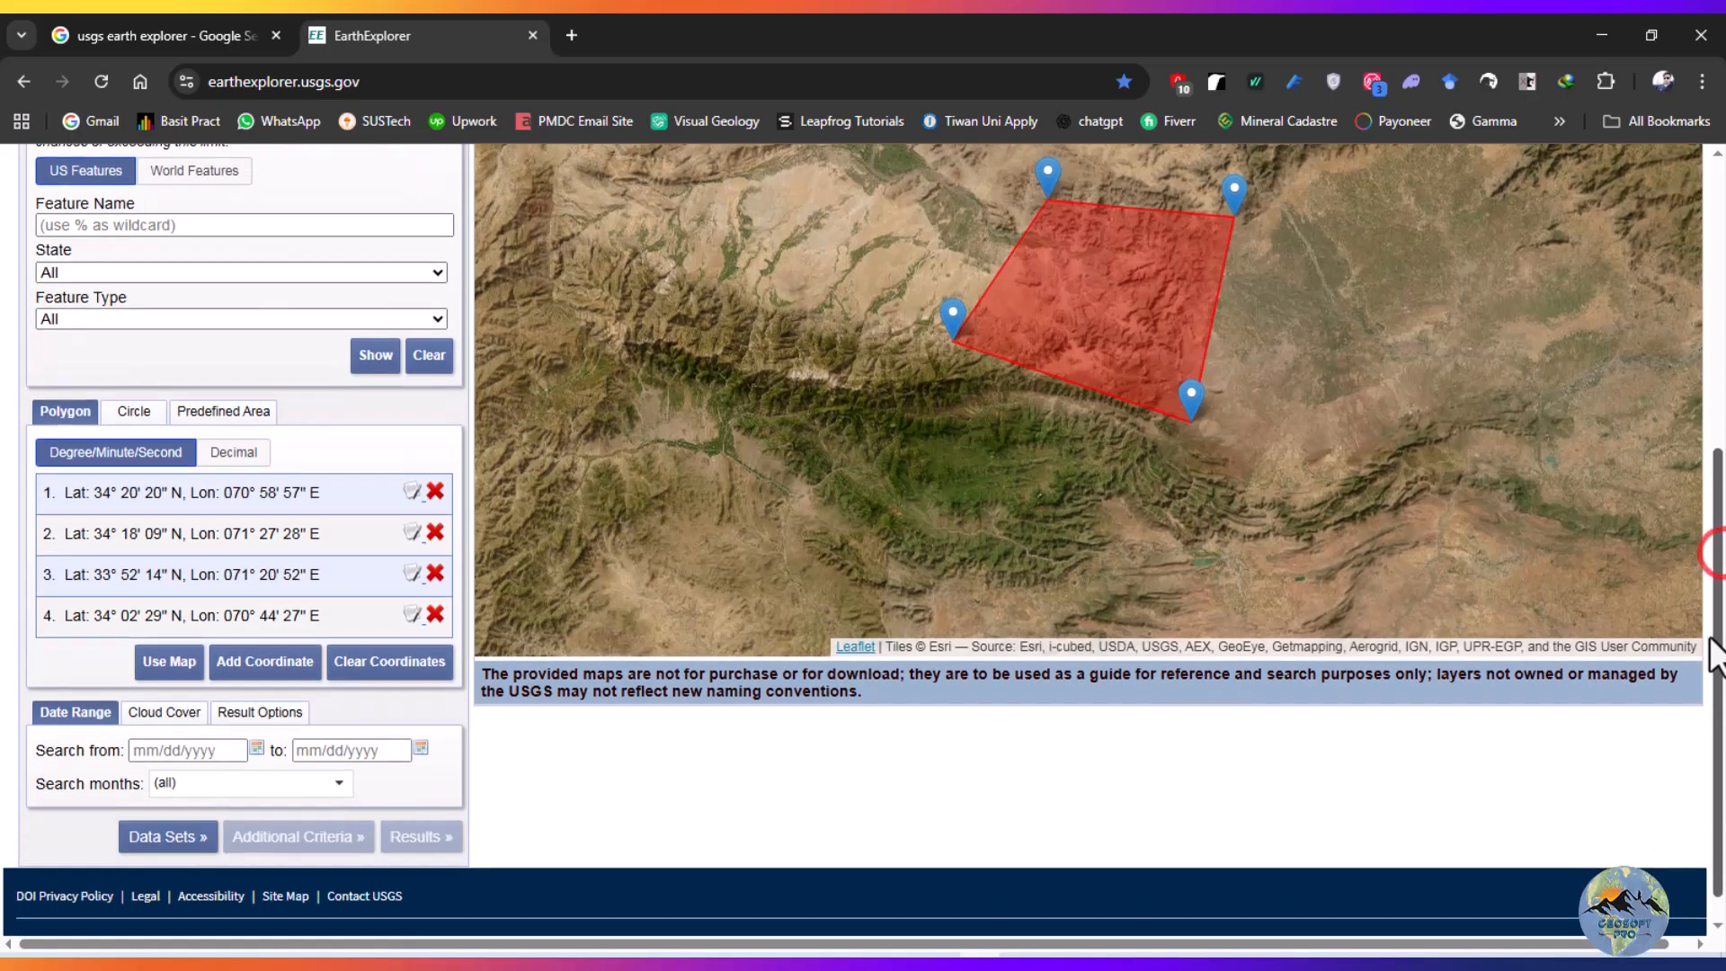
pyautogui.click(147, 711)
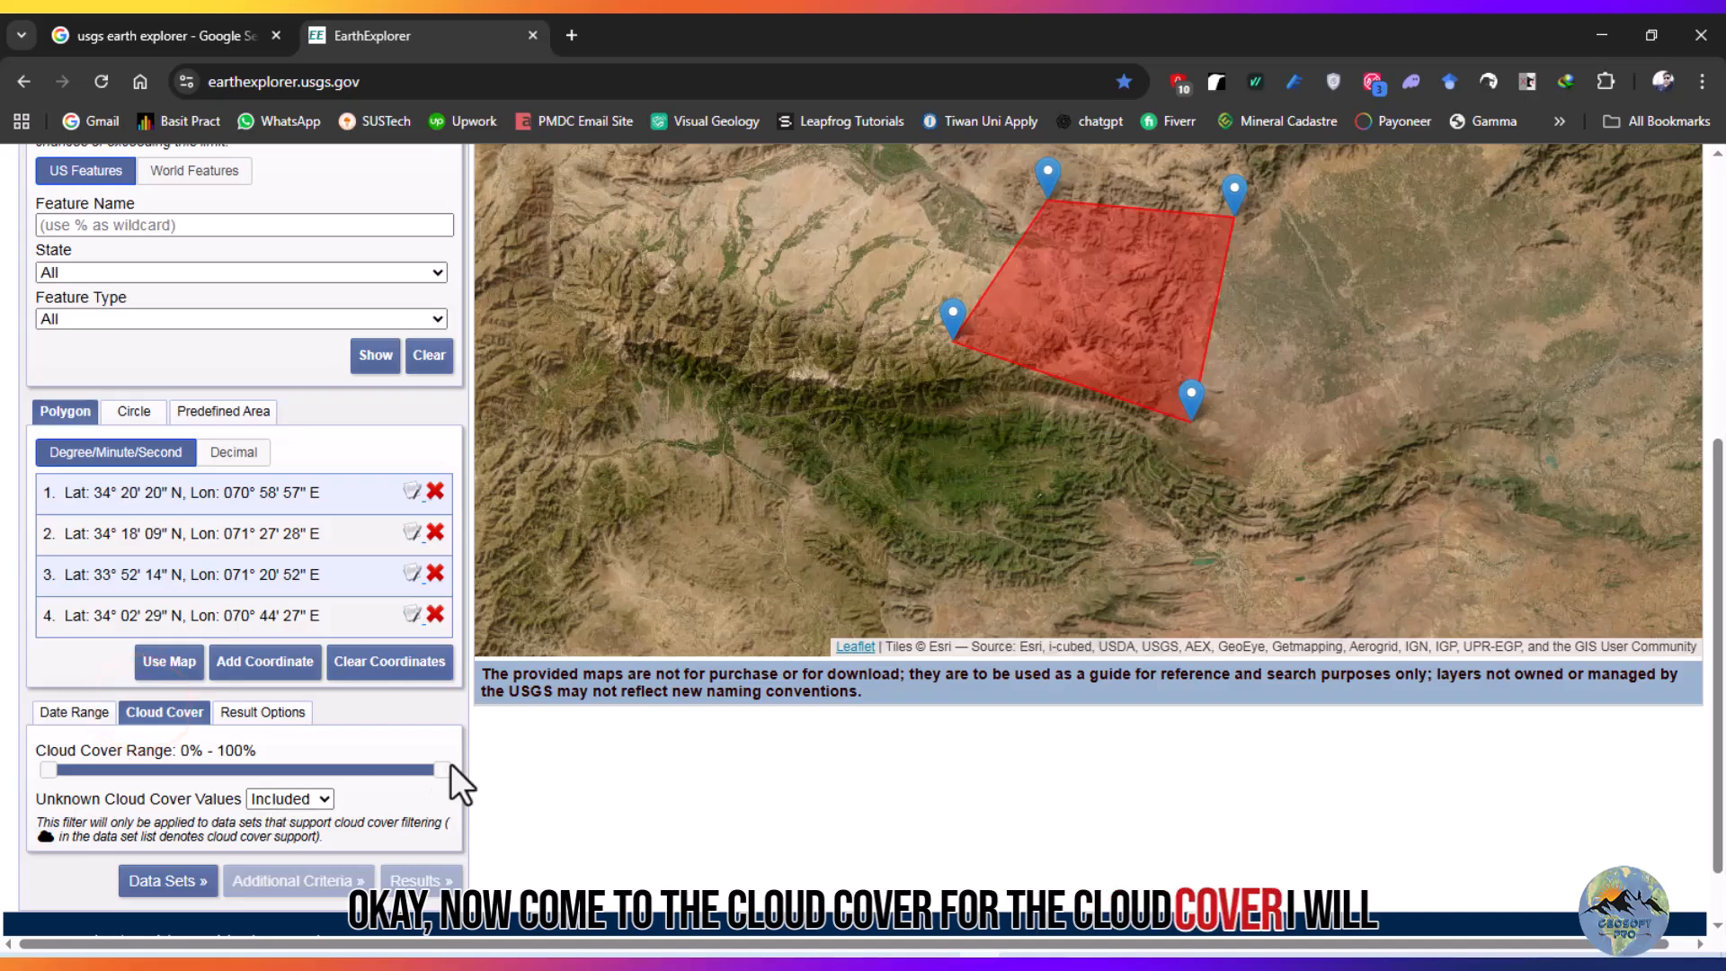
pyautogui.moveTo(441, 770); pyautogui.dragTo(95, 775)
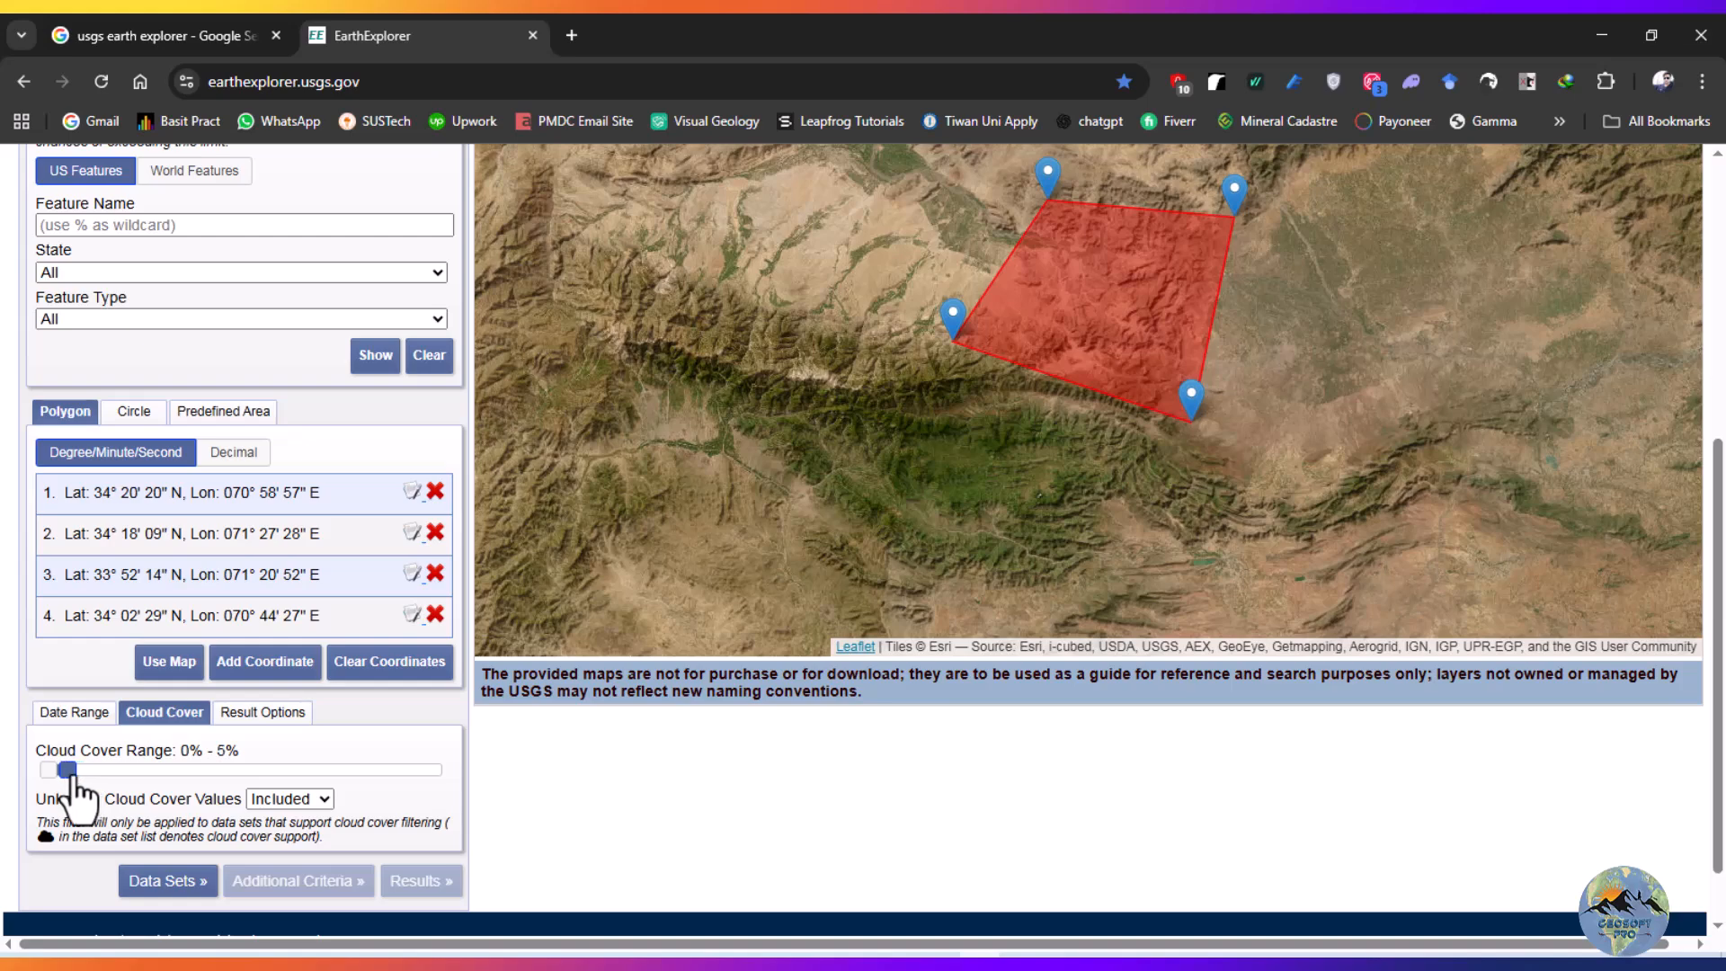
pyautogui.click(69, 770)
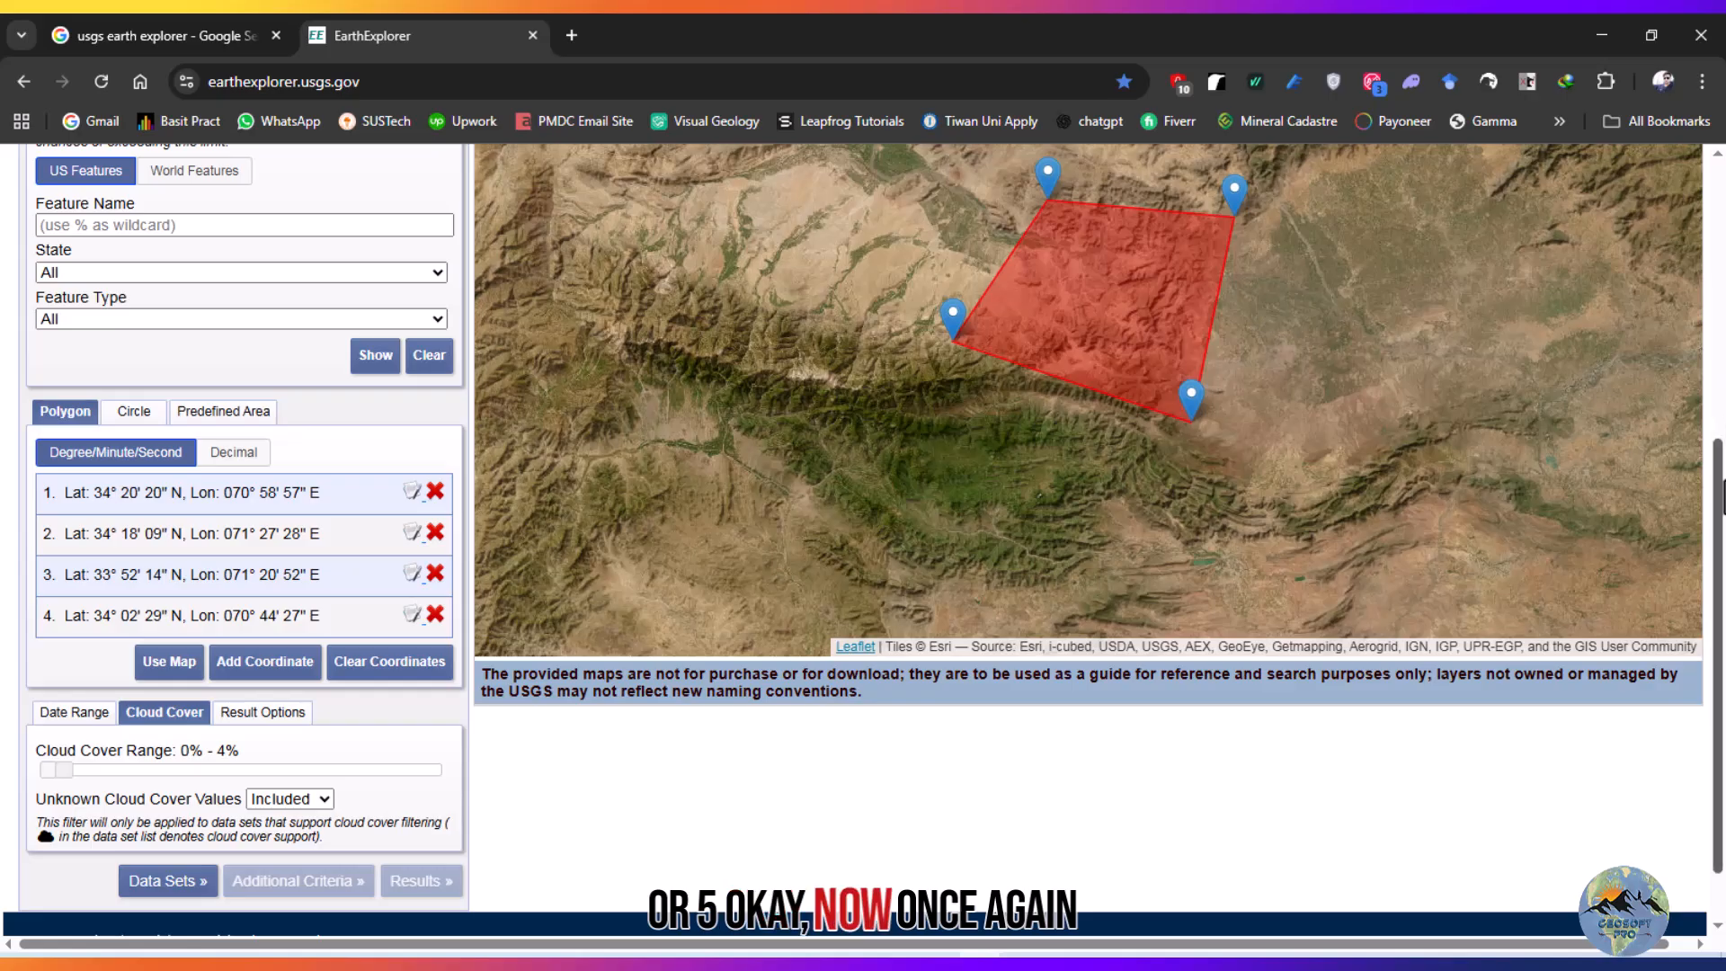
# Select EO-1 Hyperion from the EO-1 category as the data set to search.
pyautogui.scroll(6, 1720, 495)
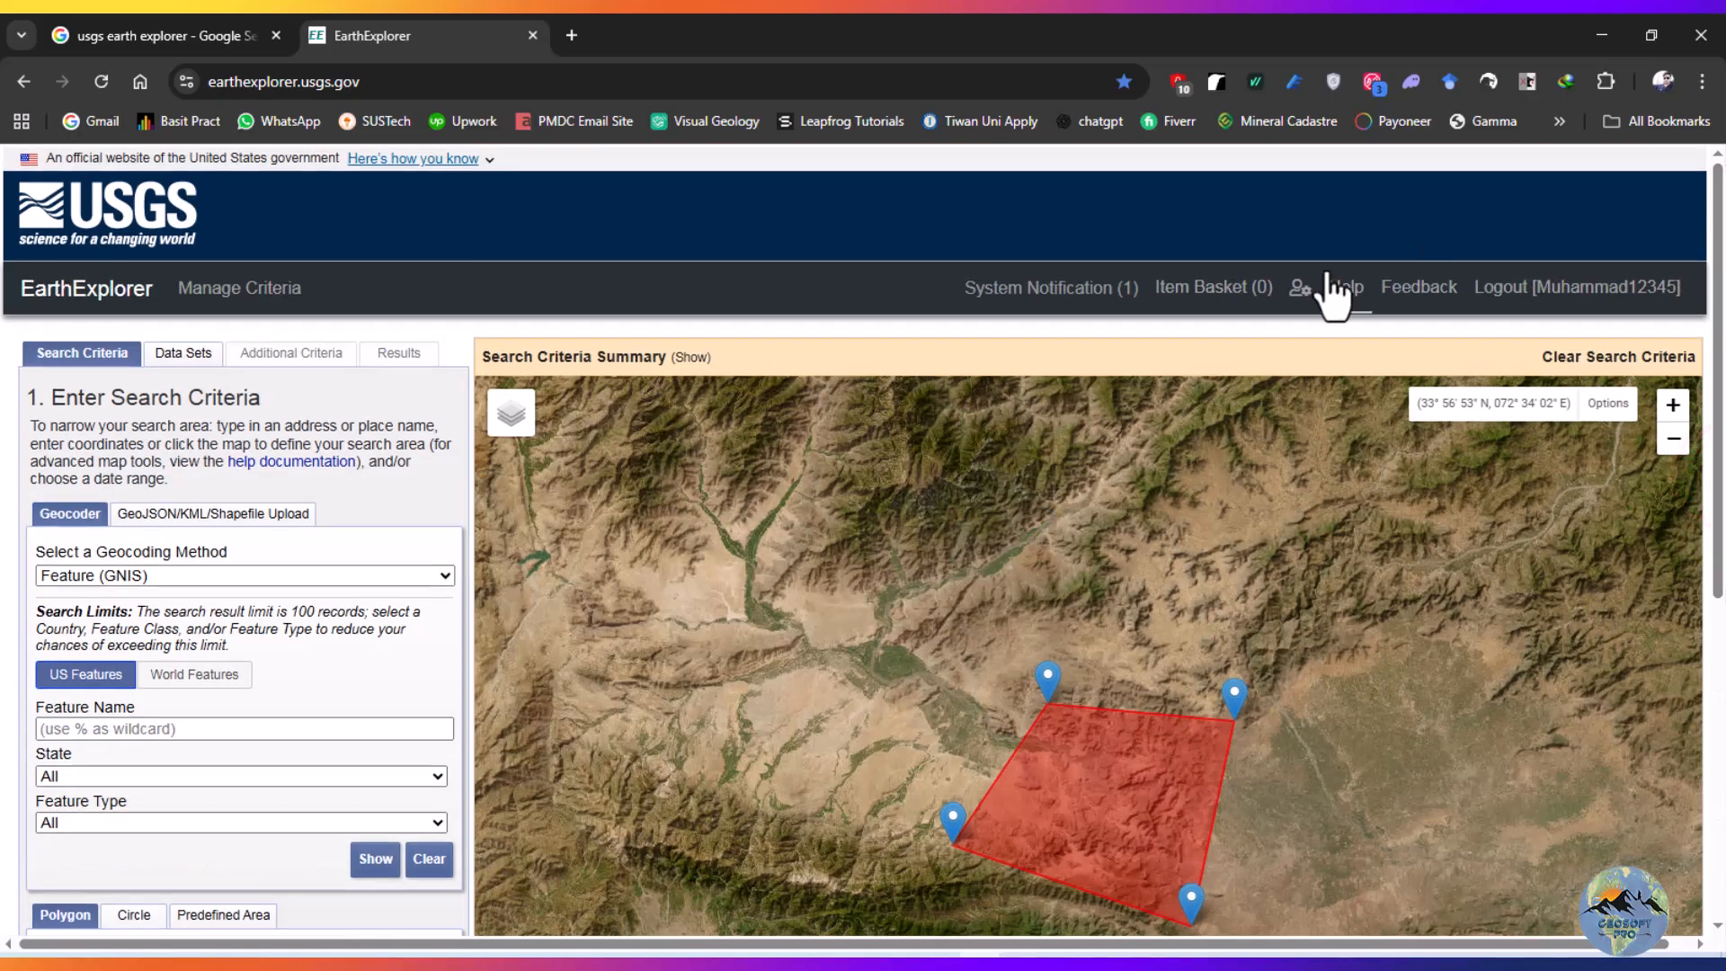
pyautogui.click(182, 356)
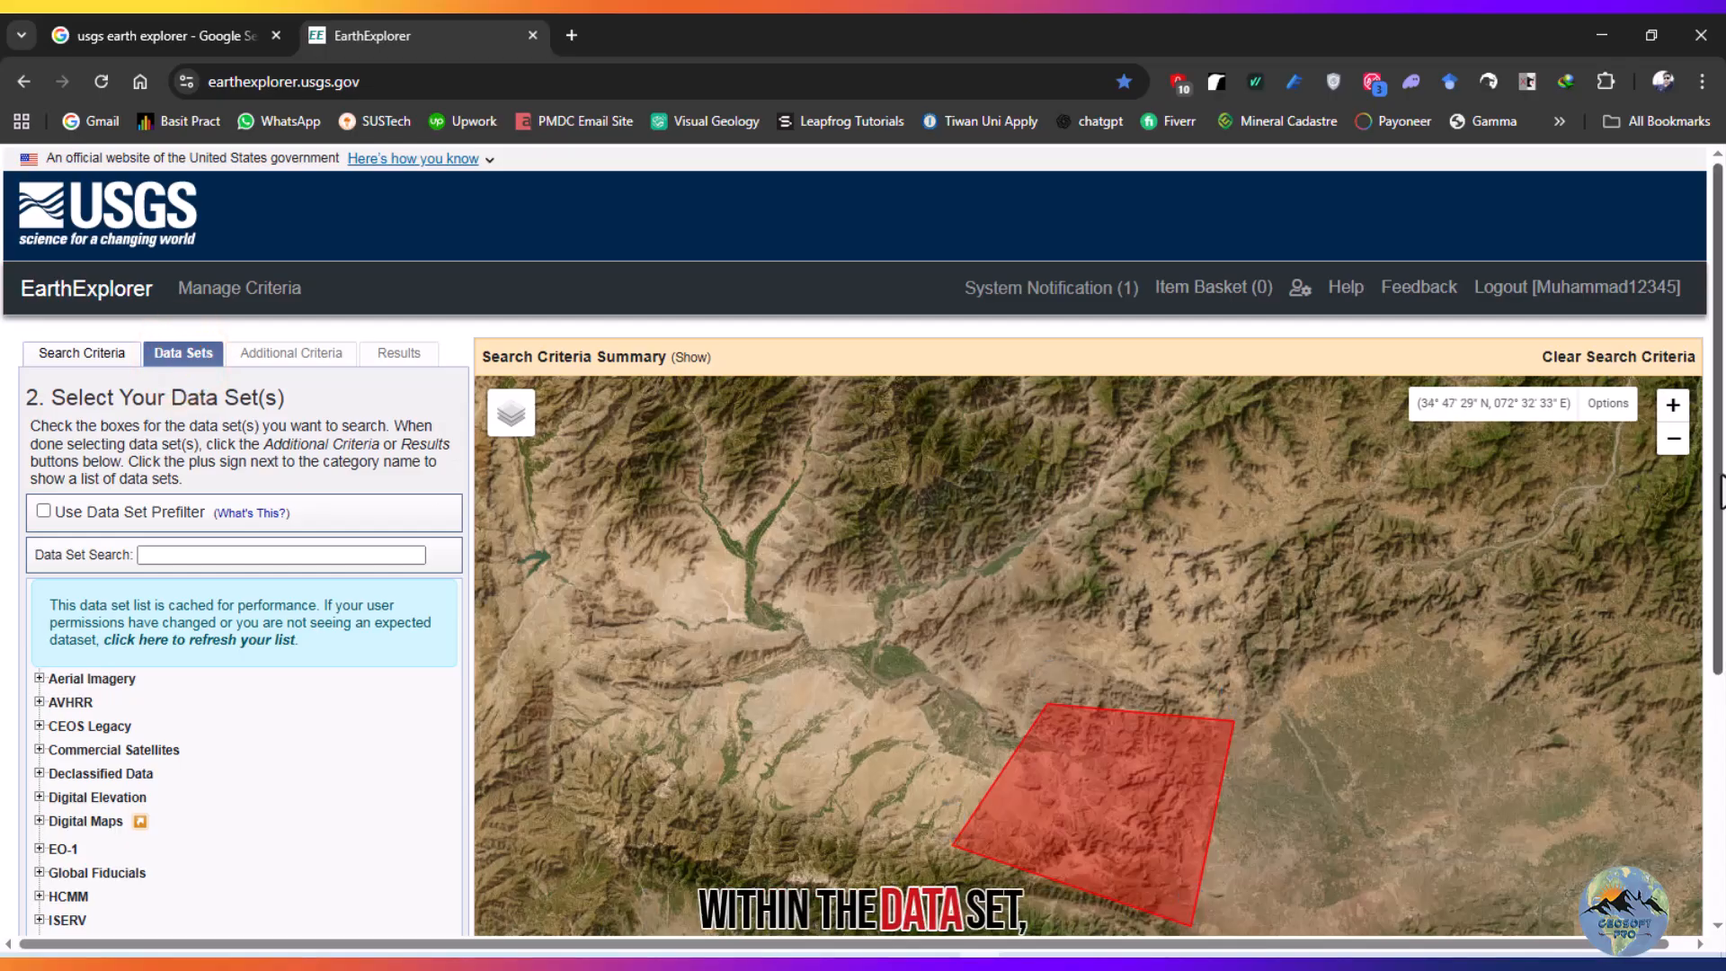
pyautogui.scroll(-2, 1717, 490)
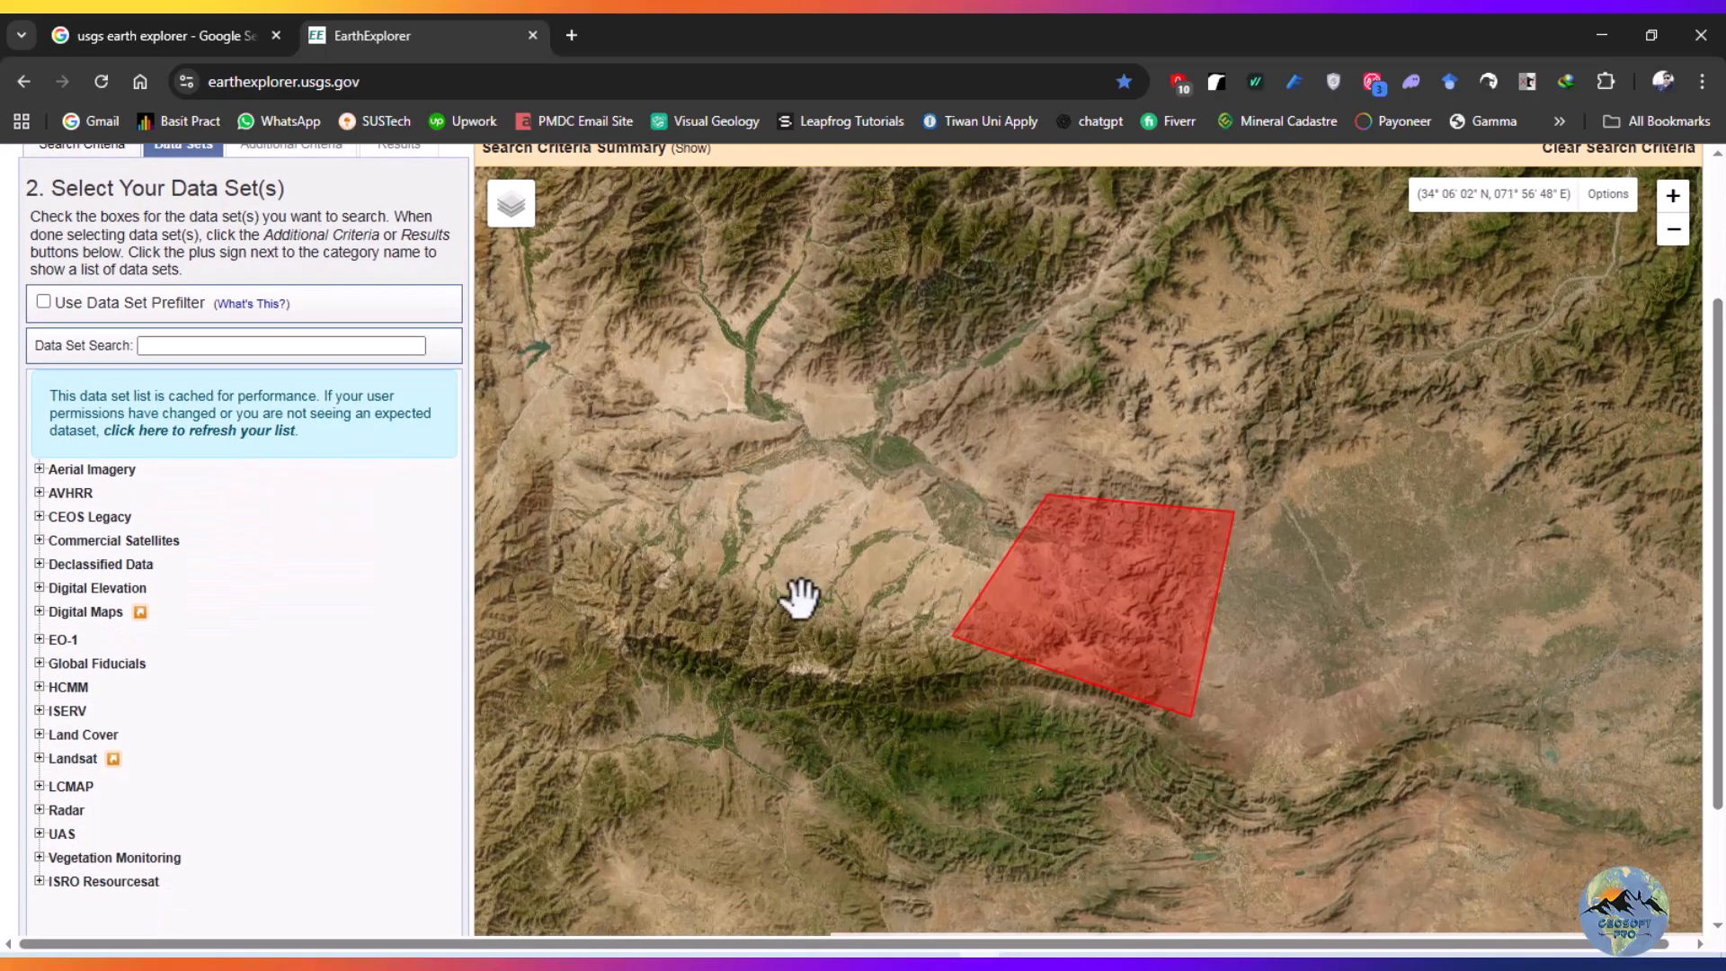
pyautogui.click(39, 640)
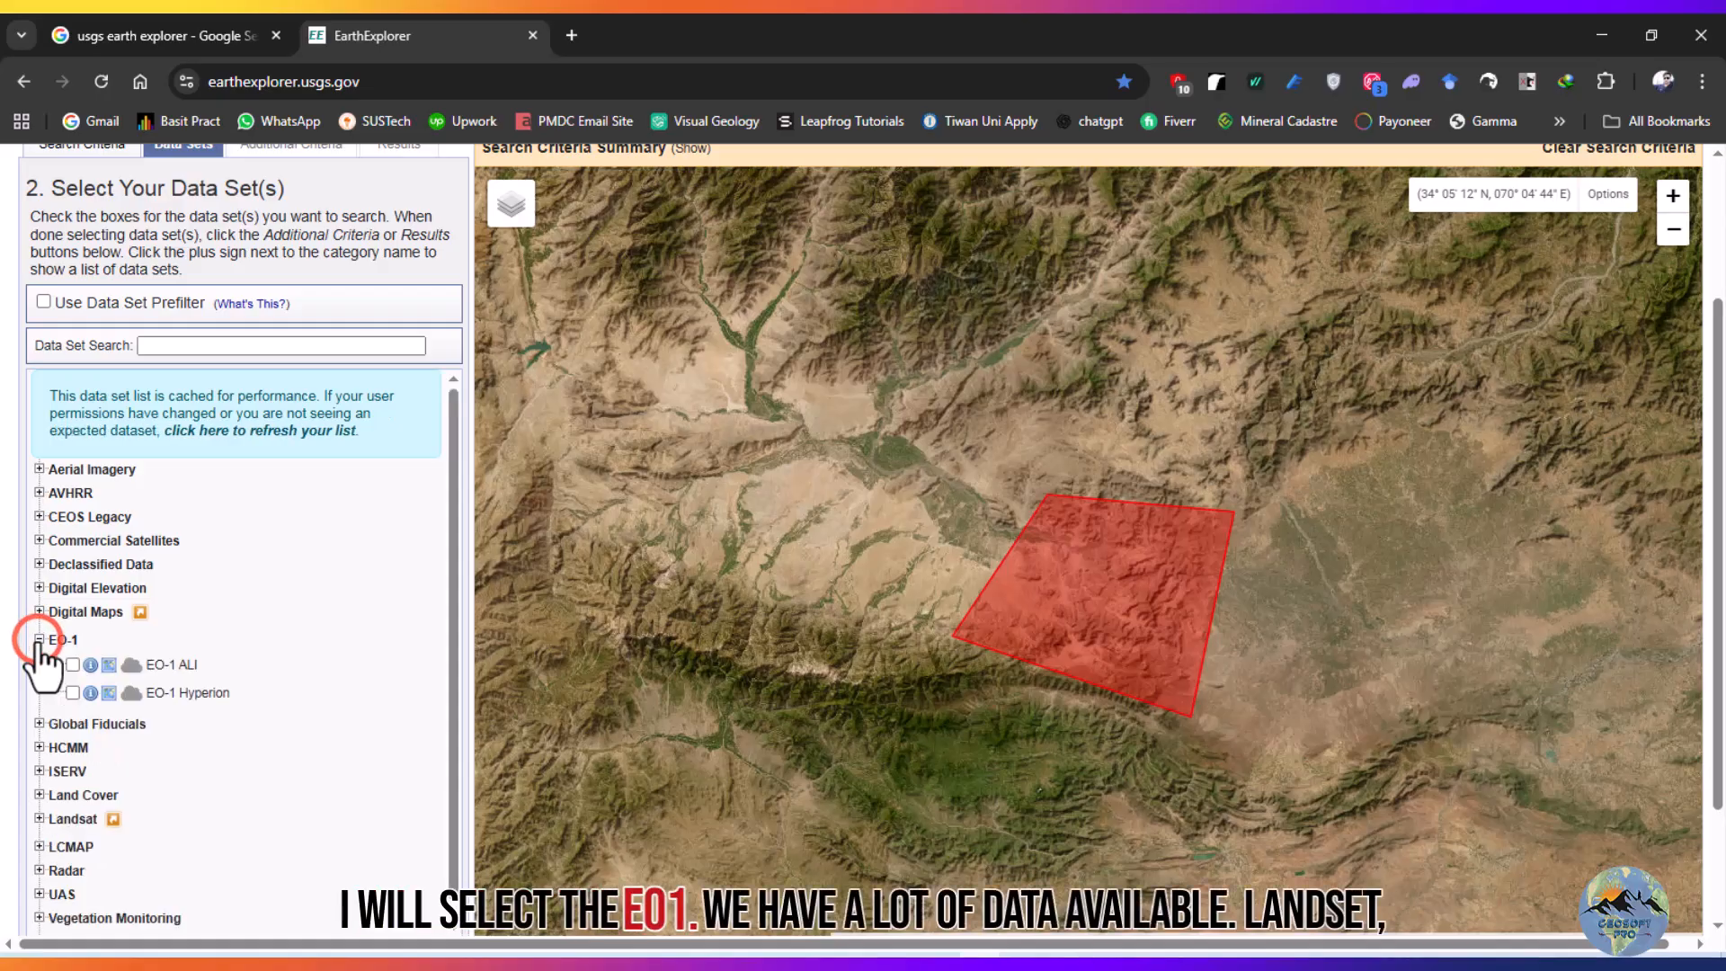
pyautogui.click(39, 639)
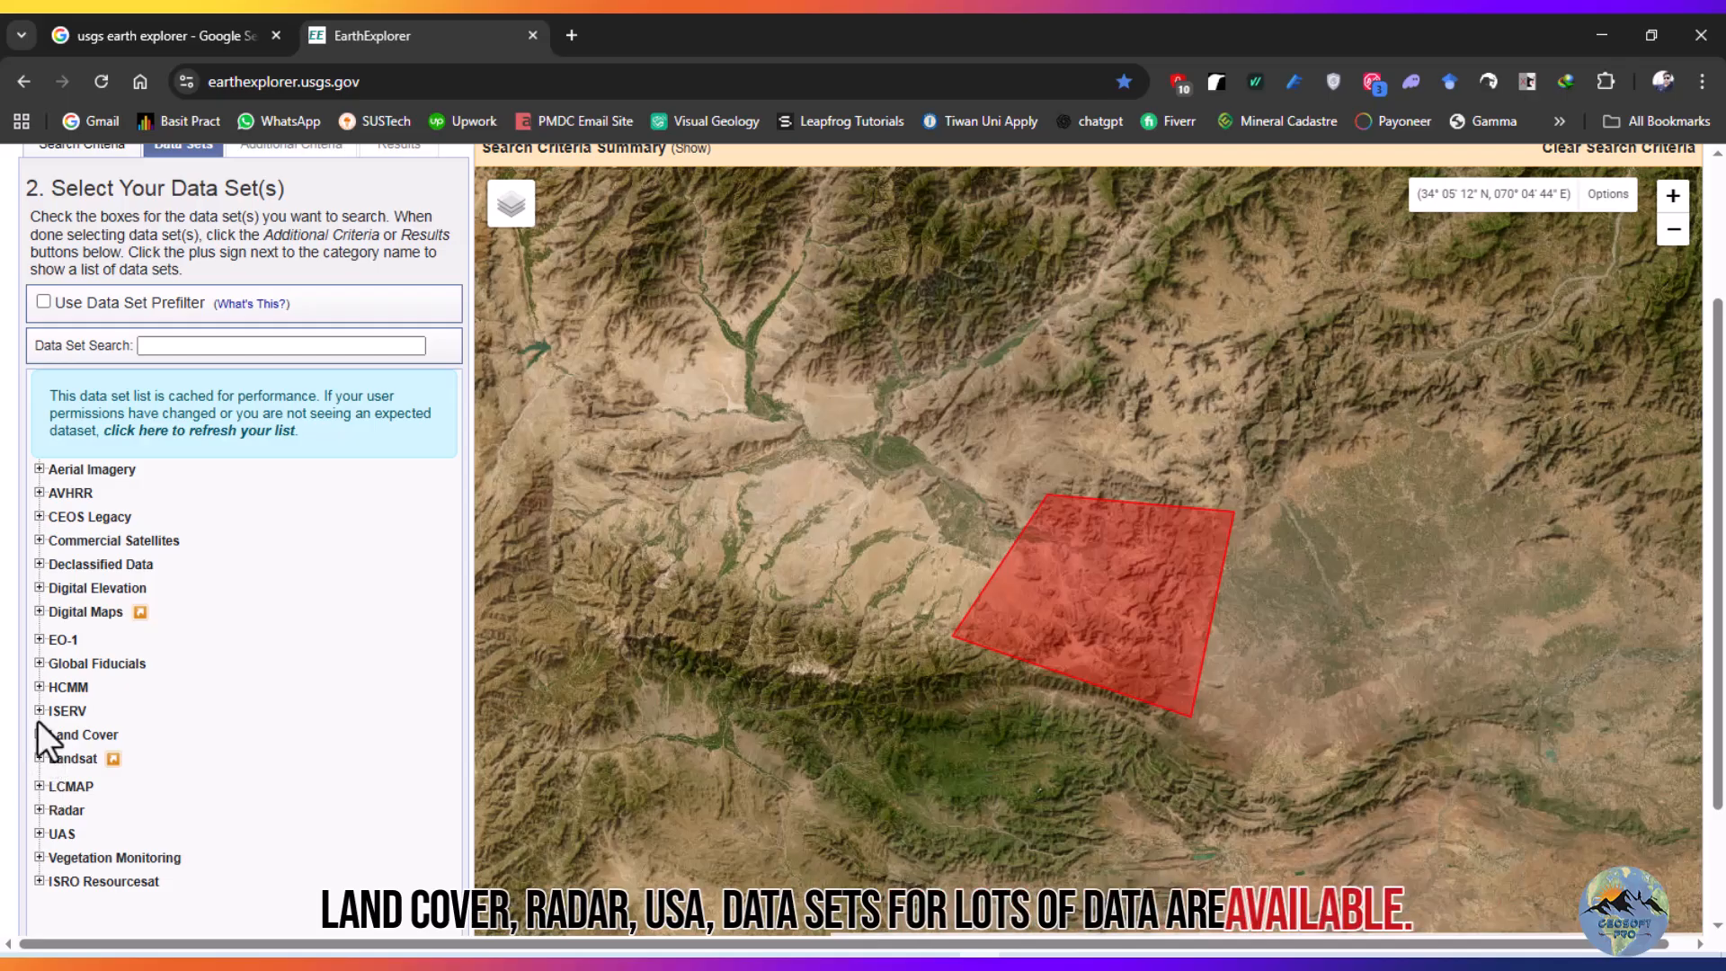
pyautogui.click(39, 639)
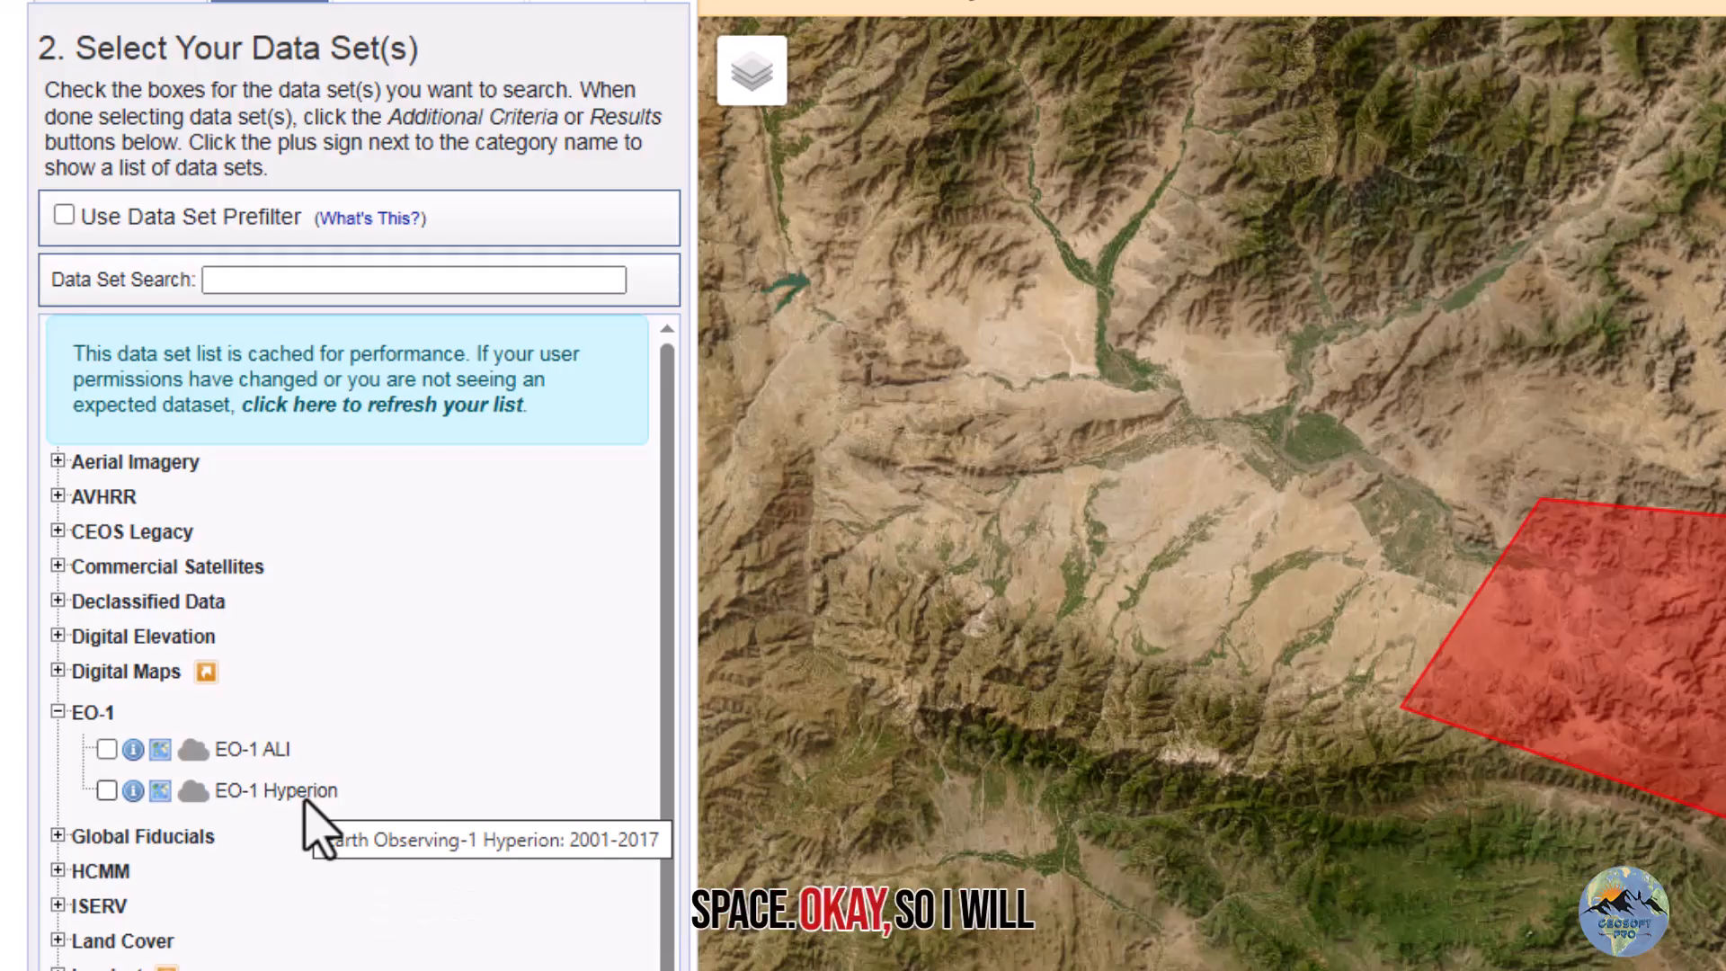
pyautogui.click(106, 791)
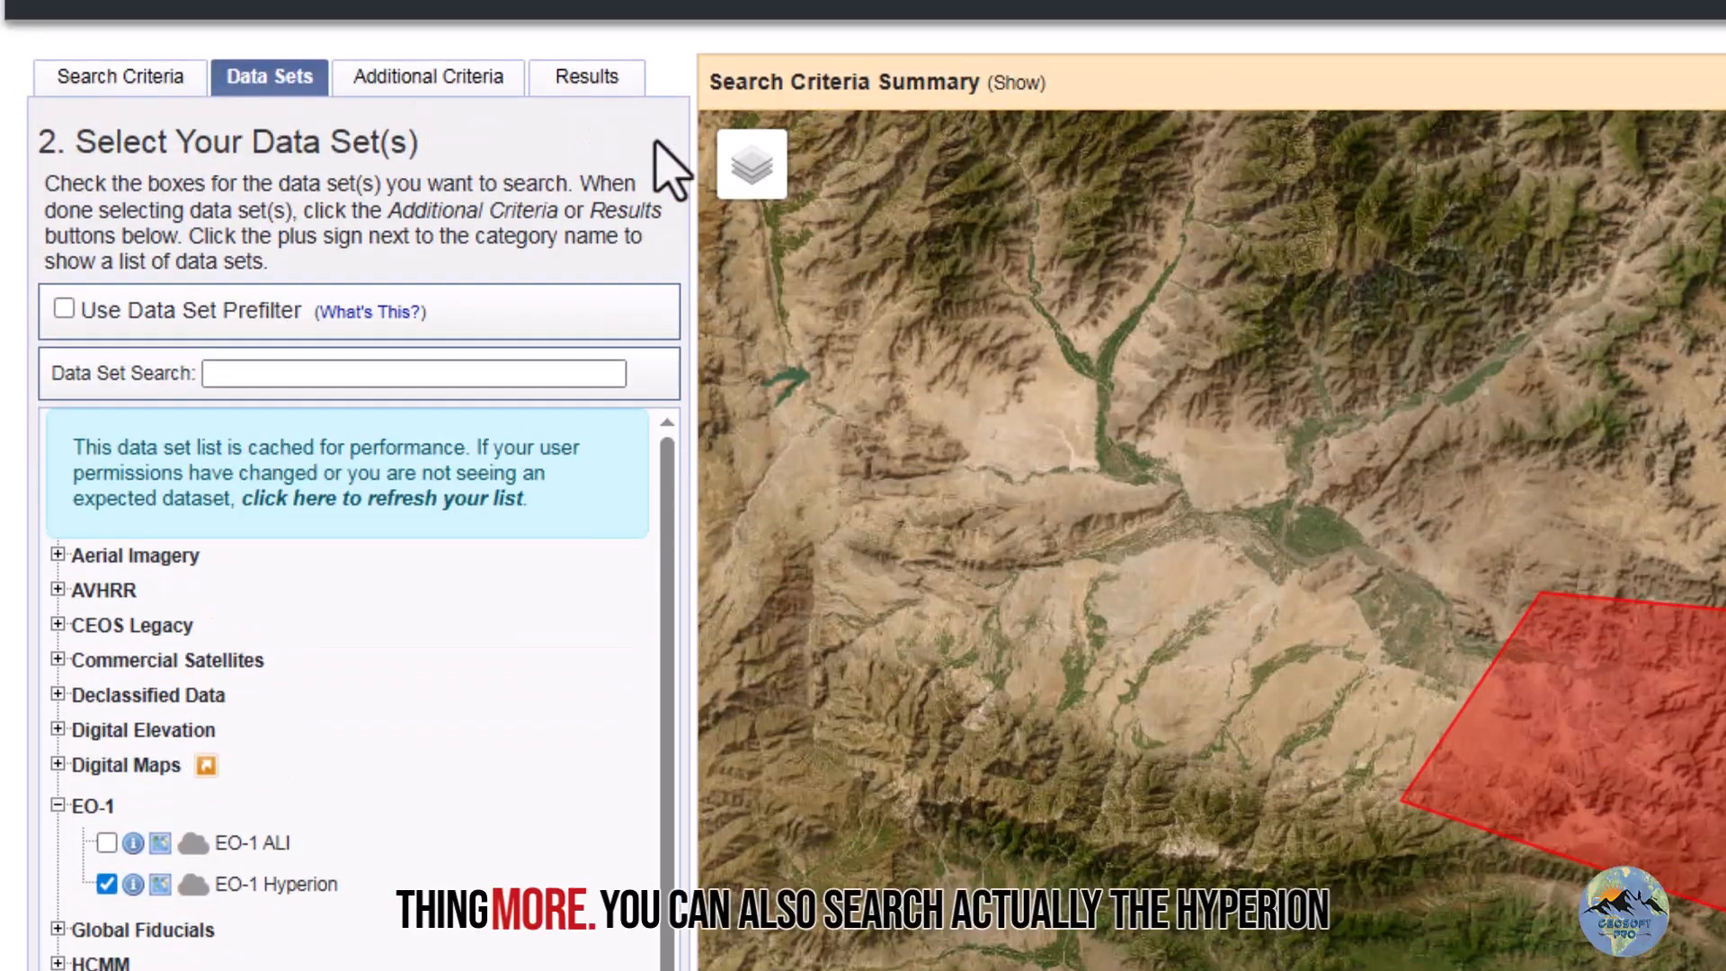
# View the Date Range options in the search criteria without entering dates and return to the data set selection.
pyautogui.click(164, 72)
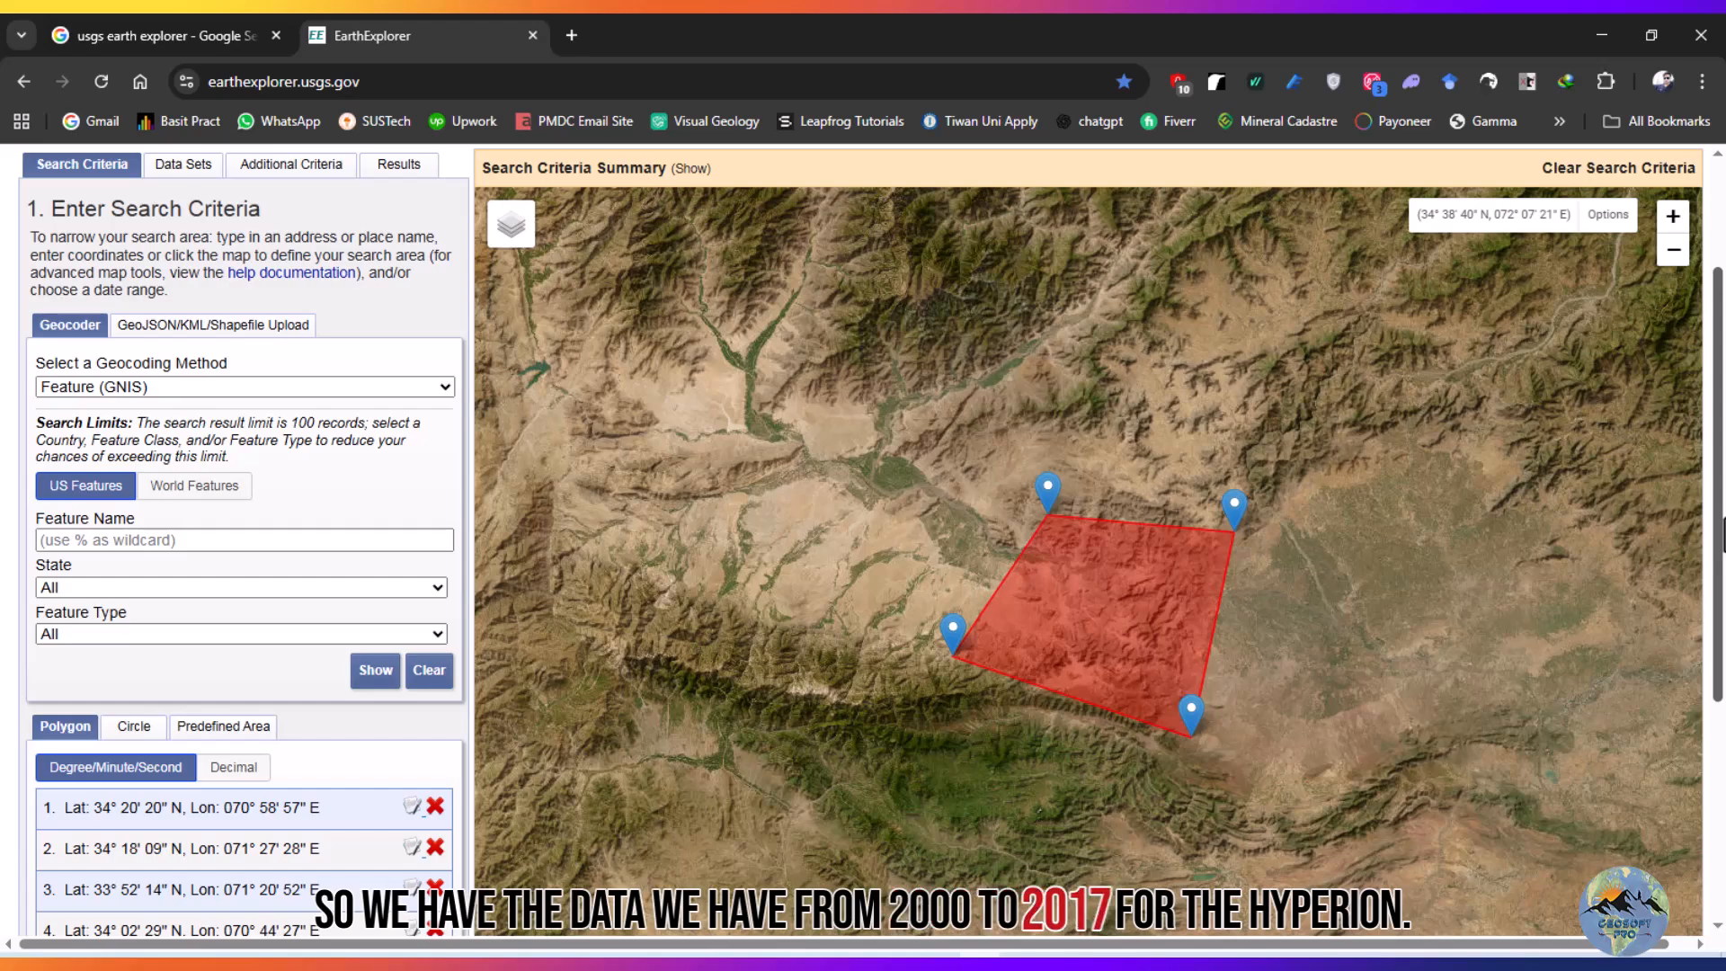
pyautogui.moveTo(1718, 540); pyautogui.dragTo(1722, 767)
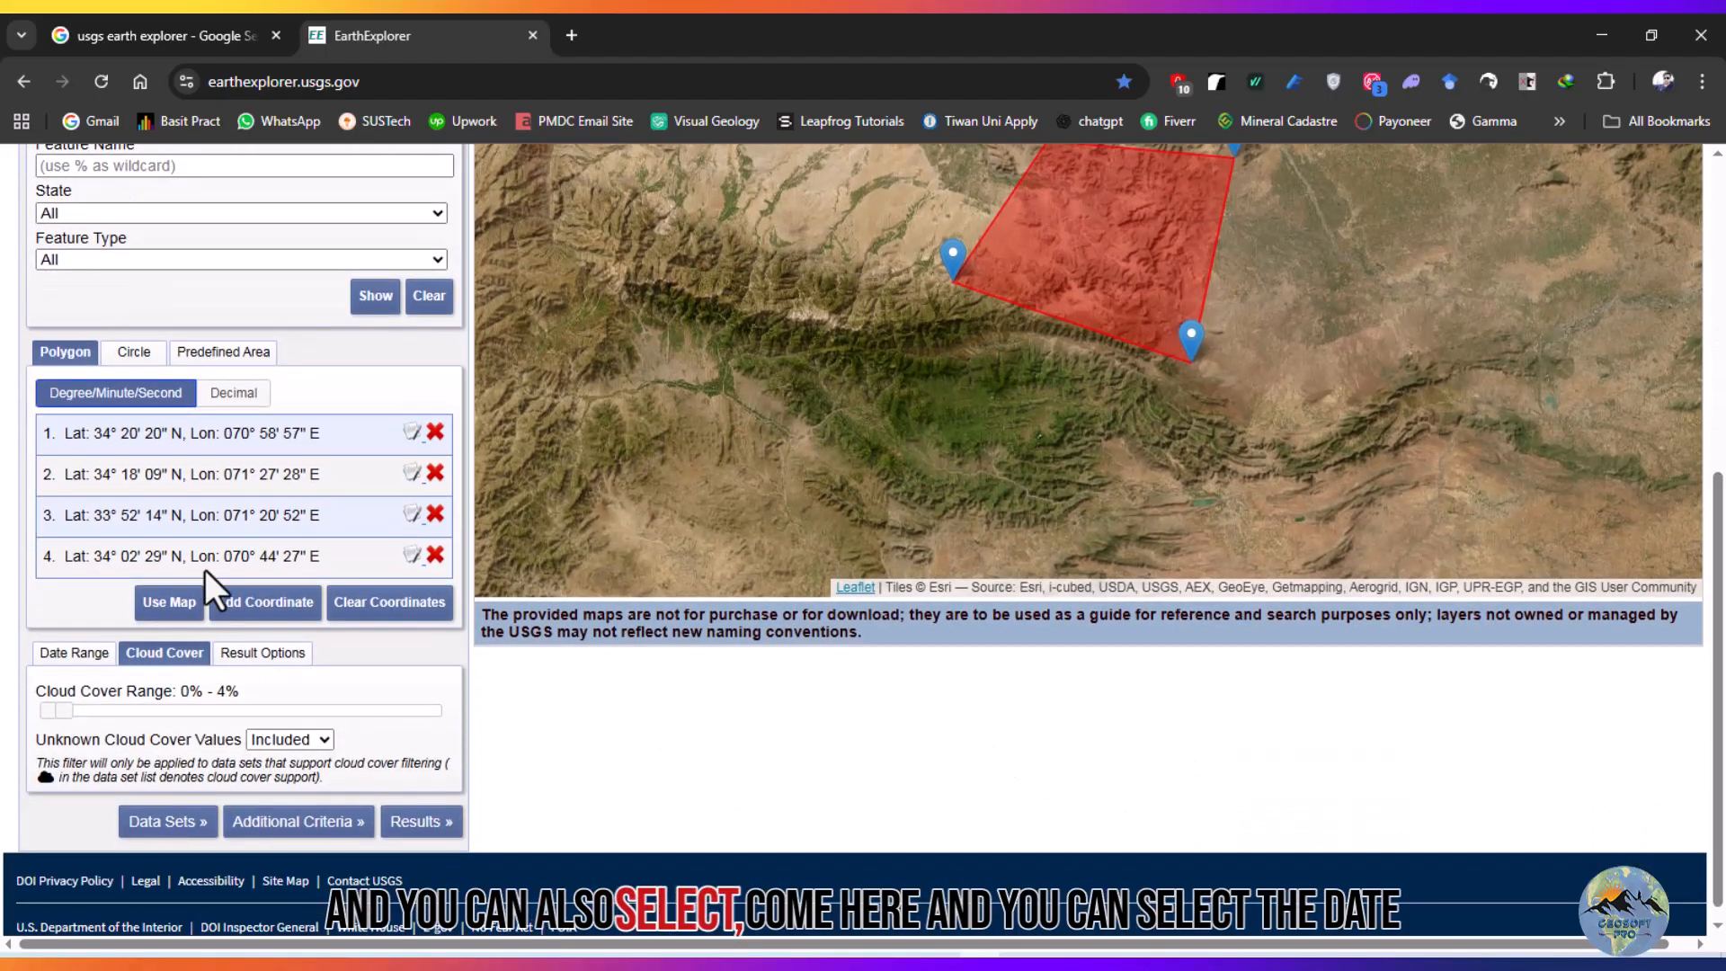
pyautogui.click(82, 657)
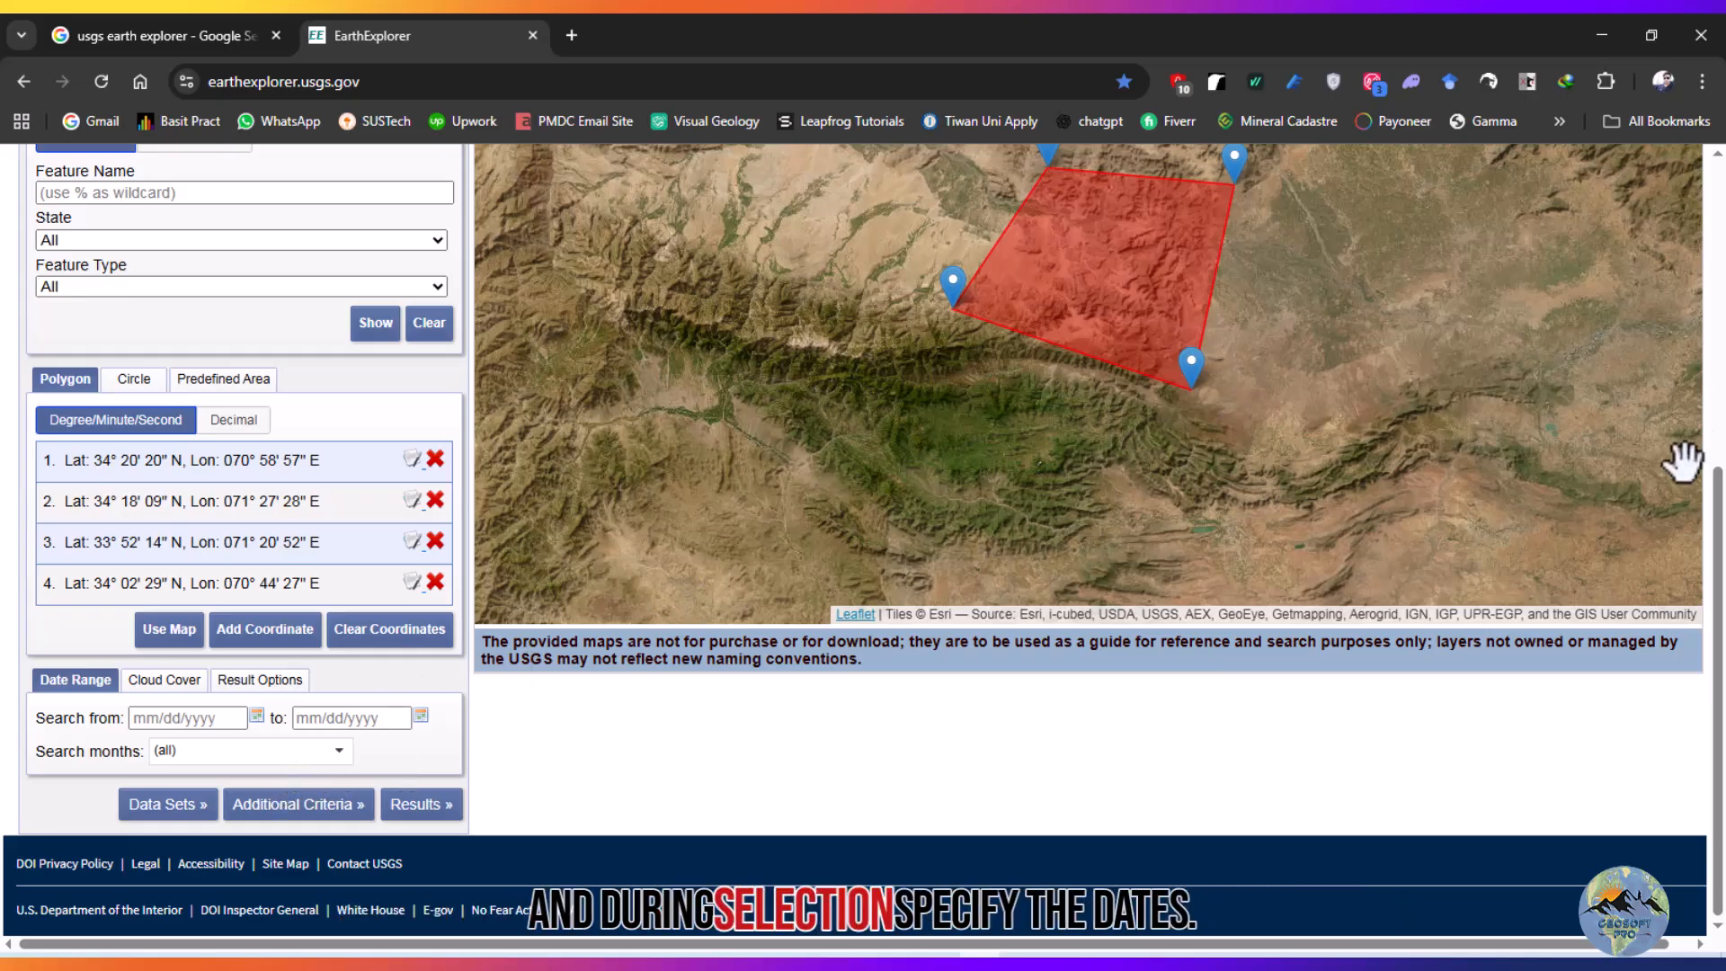
pyautogui.click(1718, 509)
pyautogui.moveTo(1719, 509); pyautogui.dragTo(1720, 212)
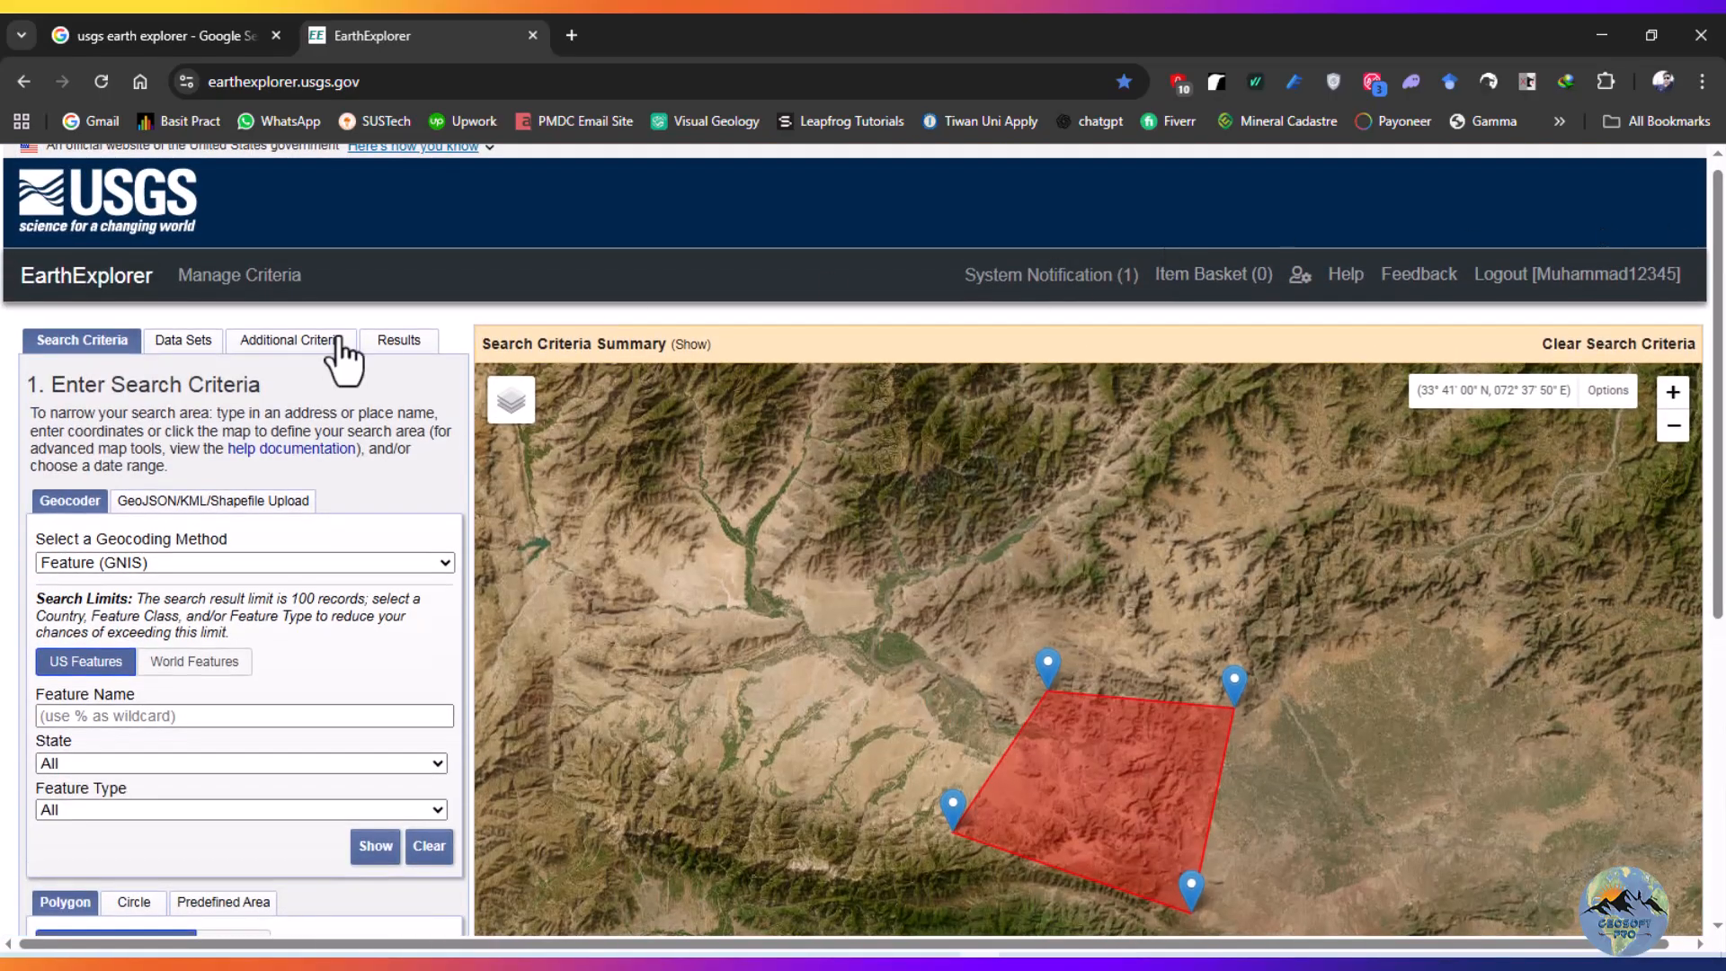
pyautogui.click(183, 342)
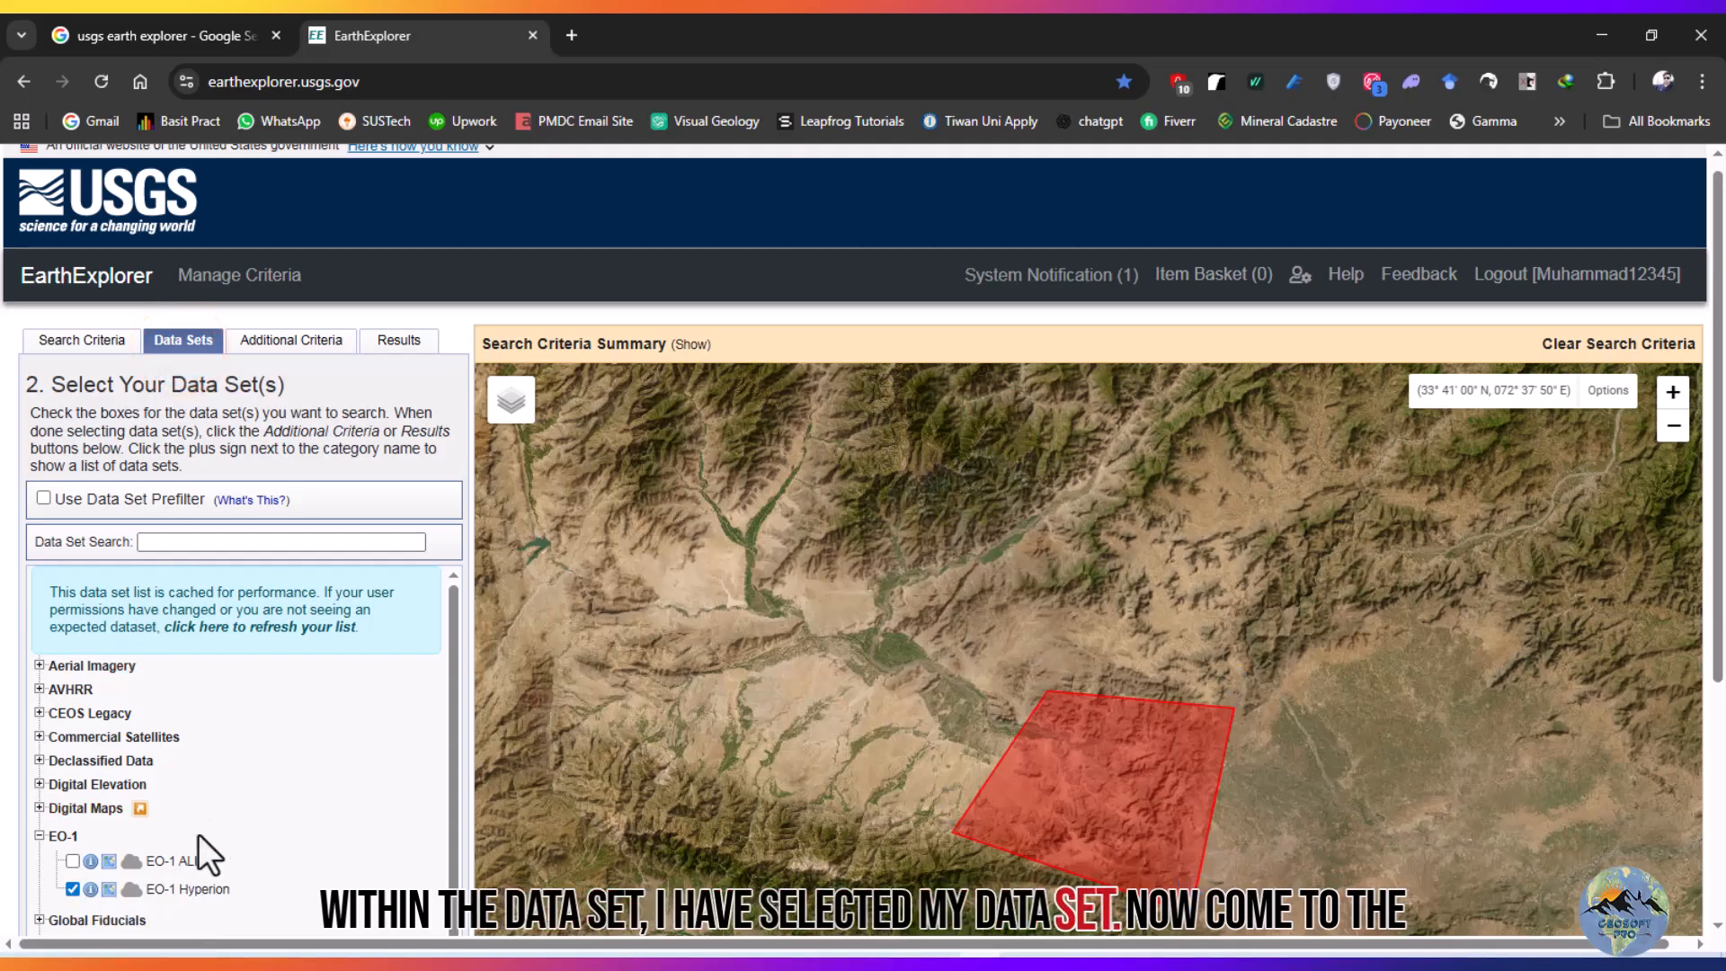
# Run the search for EO-1 Hyperion and look through the listed scenes.
pyautogui.click(403, 345)
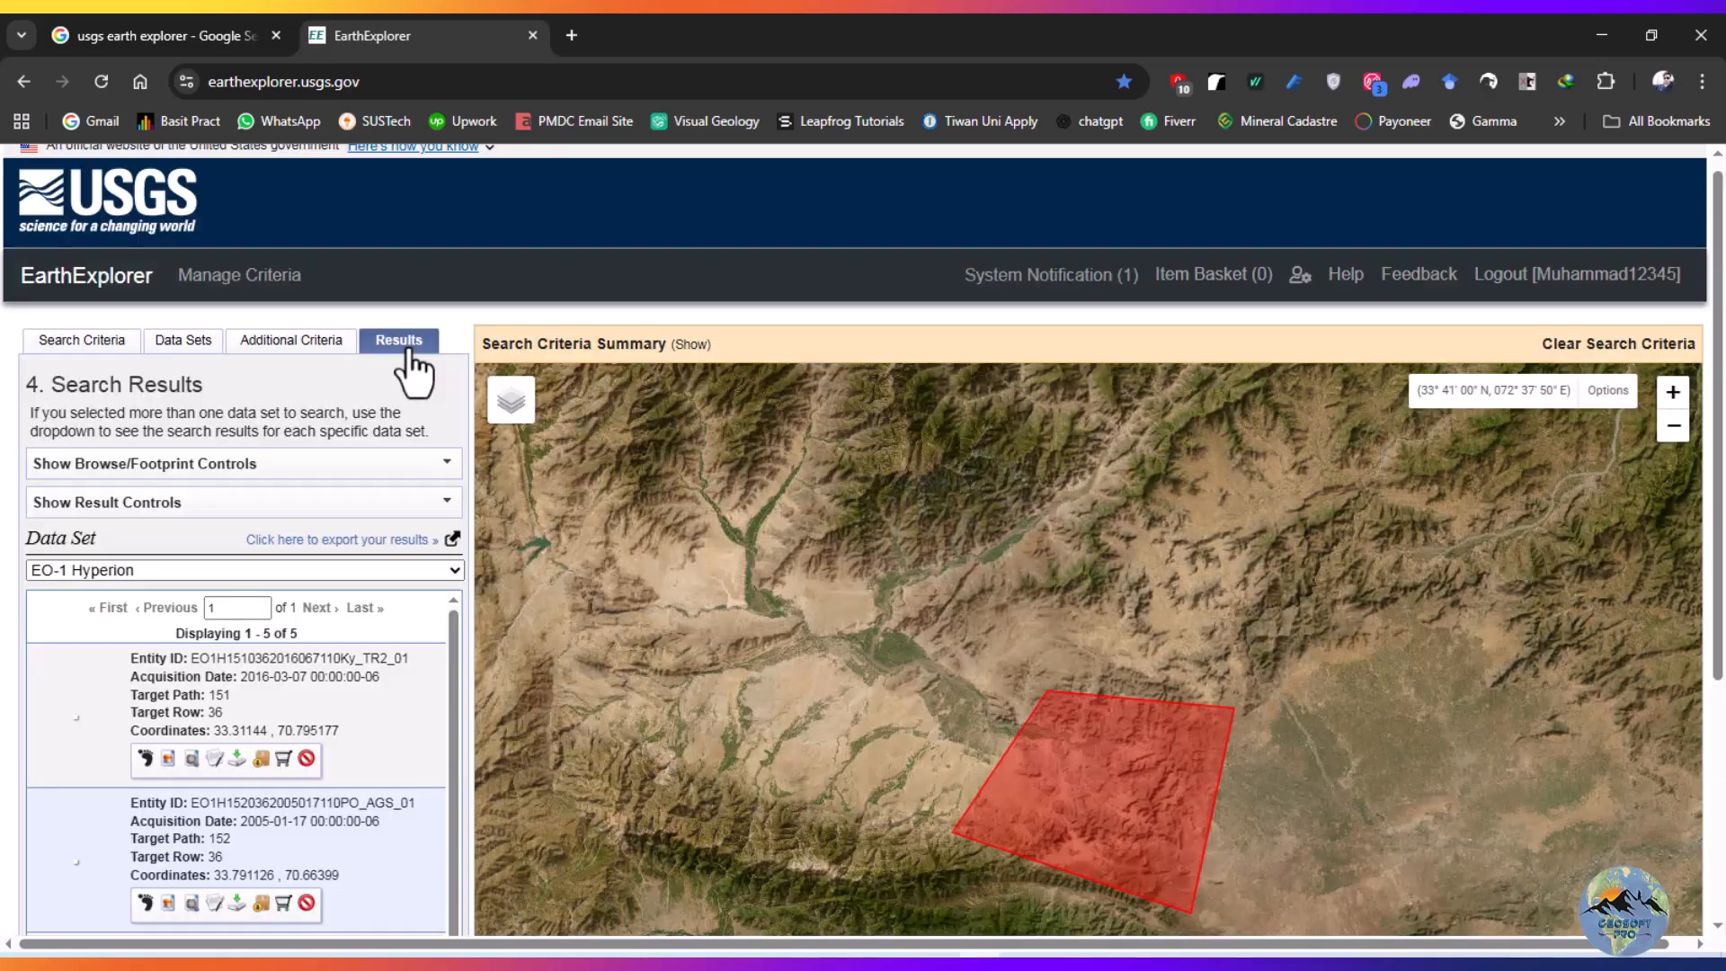
pyautogui.moveTo(449, 681); pyautogui.dragTo(454, 716)
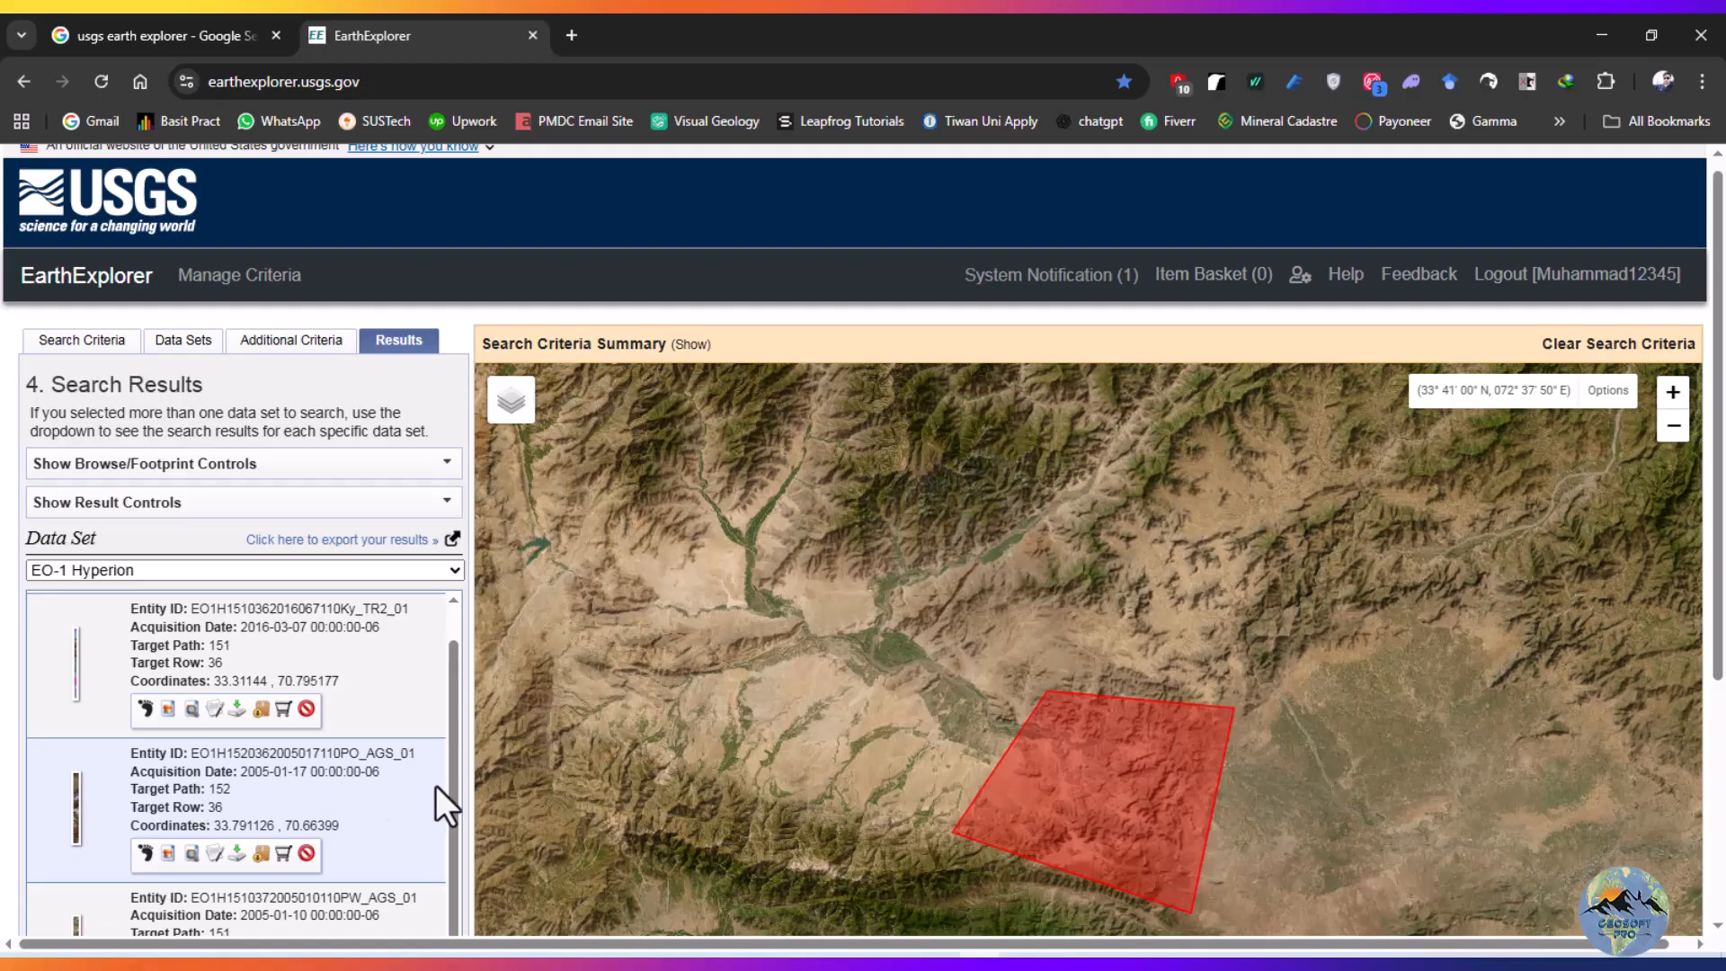
pyautogui.scroll(2, 448, 791)
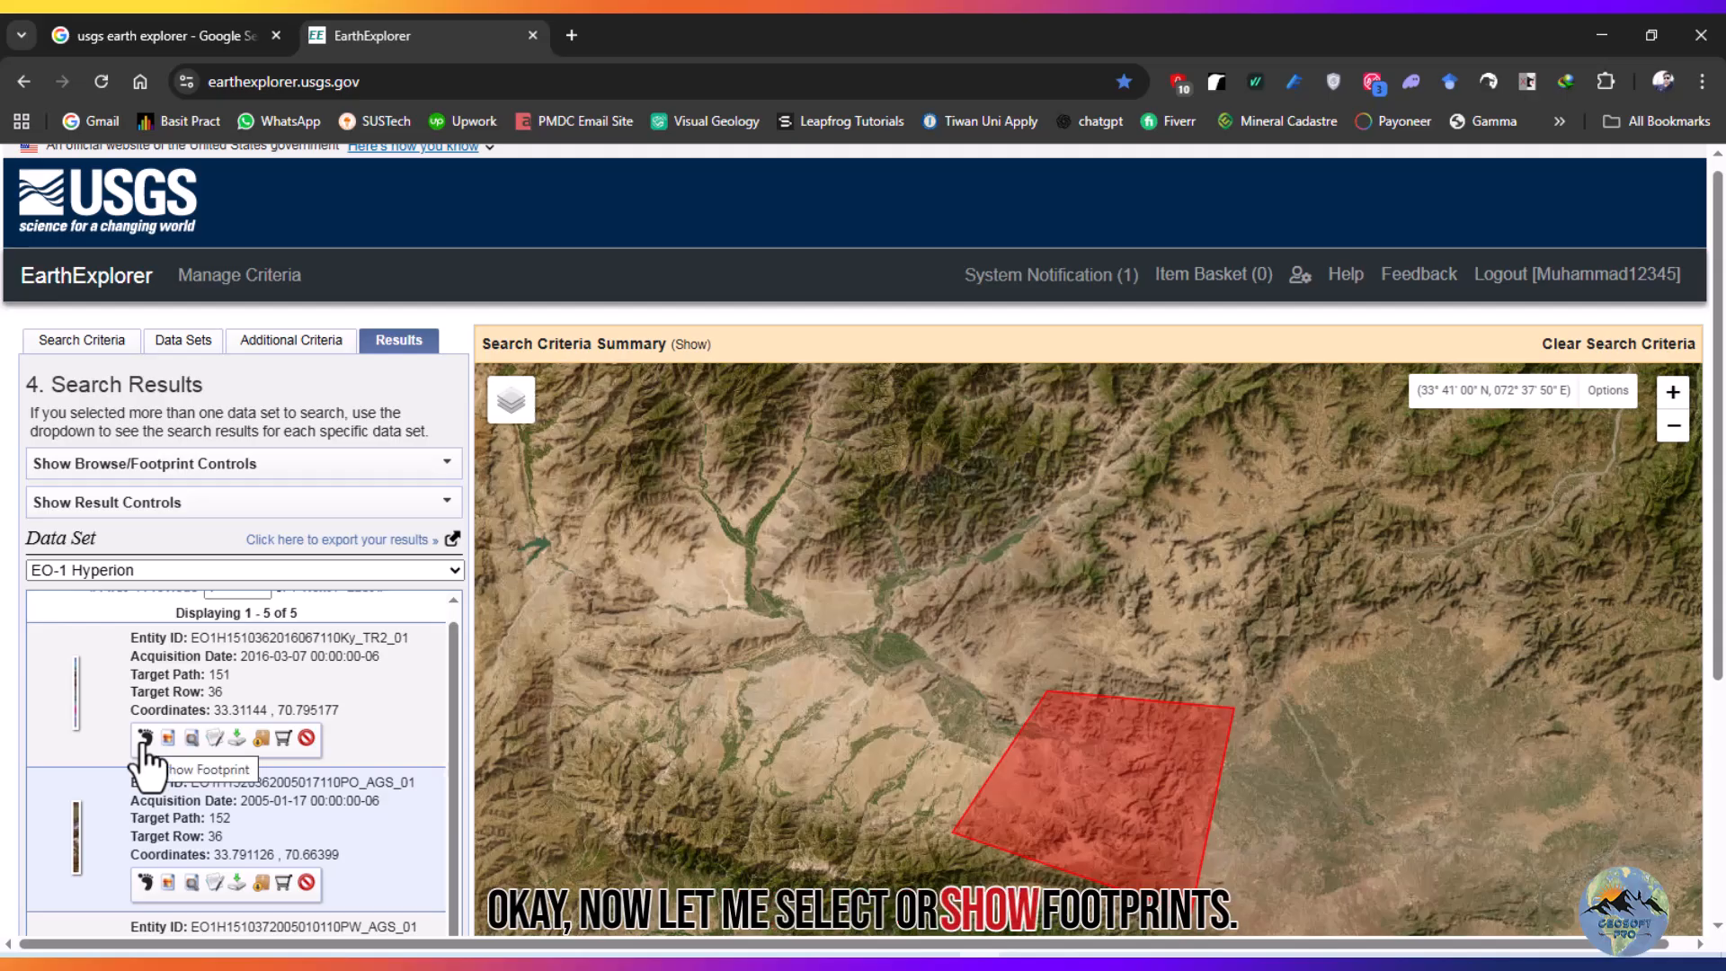
# Show the map footprints of the Hyperion scenes acquired 2016-03-07, 2005-01-17, 2005-01-10, 2004-12-25 and 2004-12-09.
pyautogui.click(144, 740)
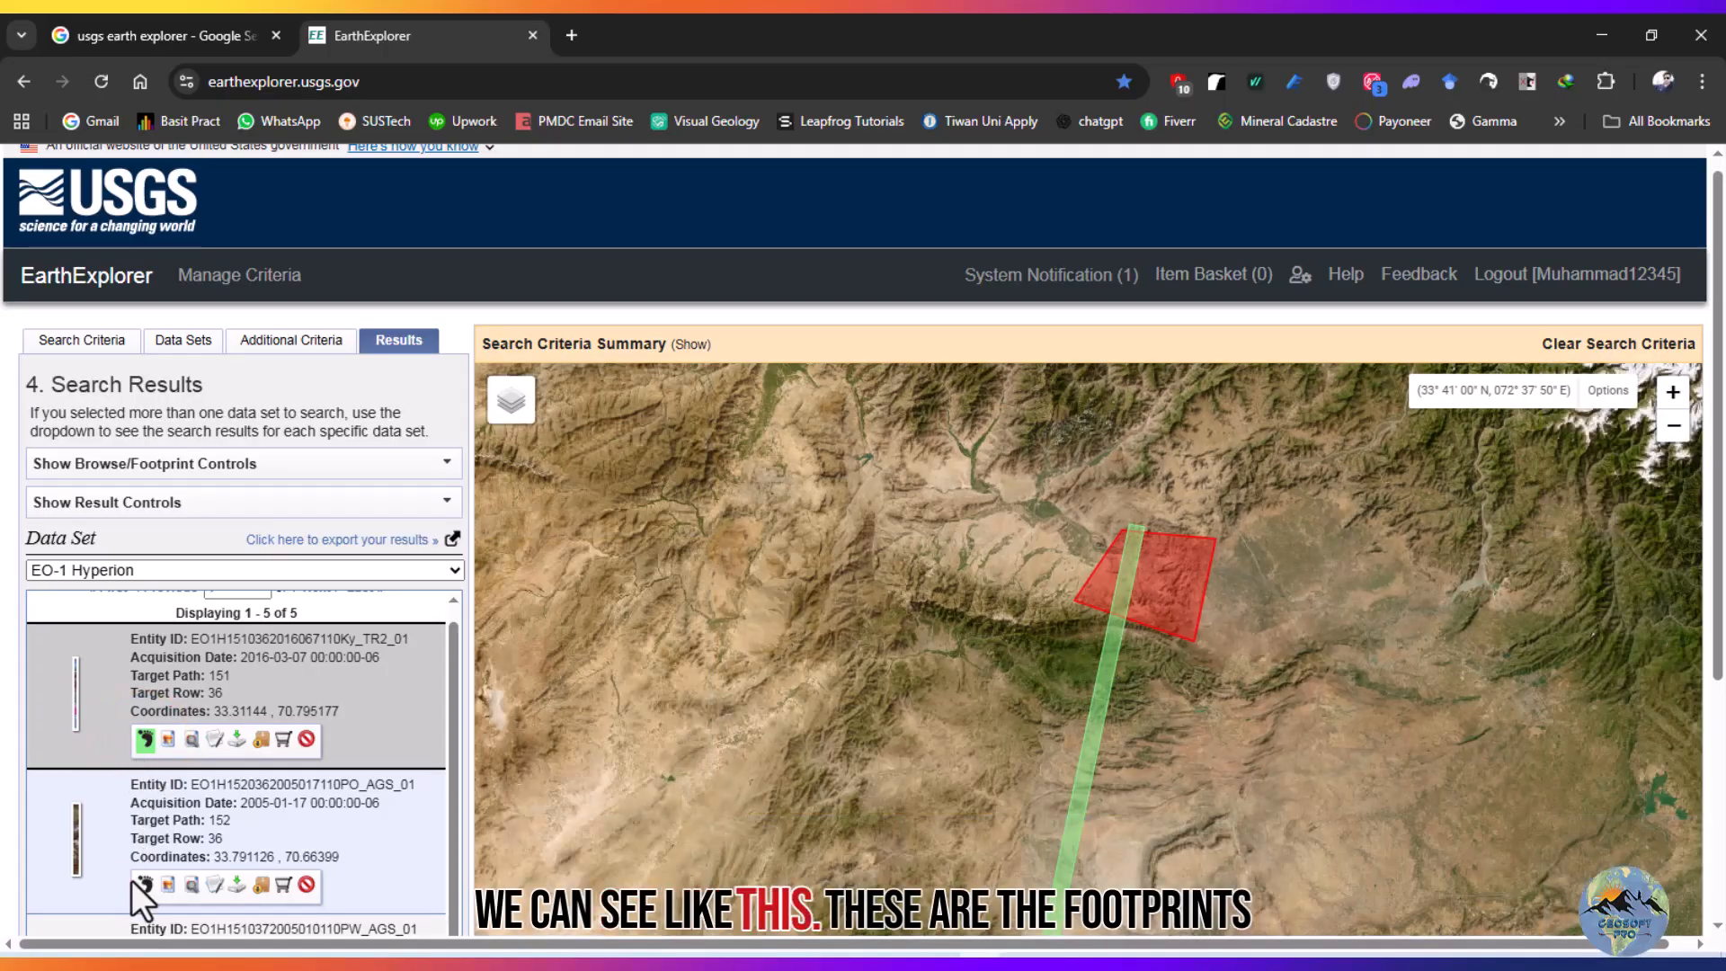
pyautogui.click(144, 885)
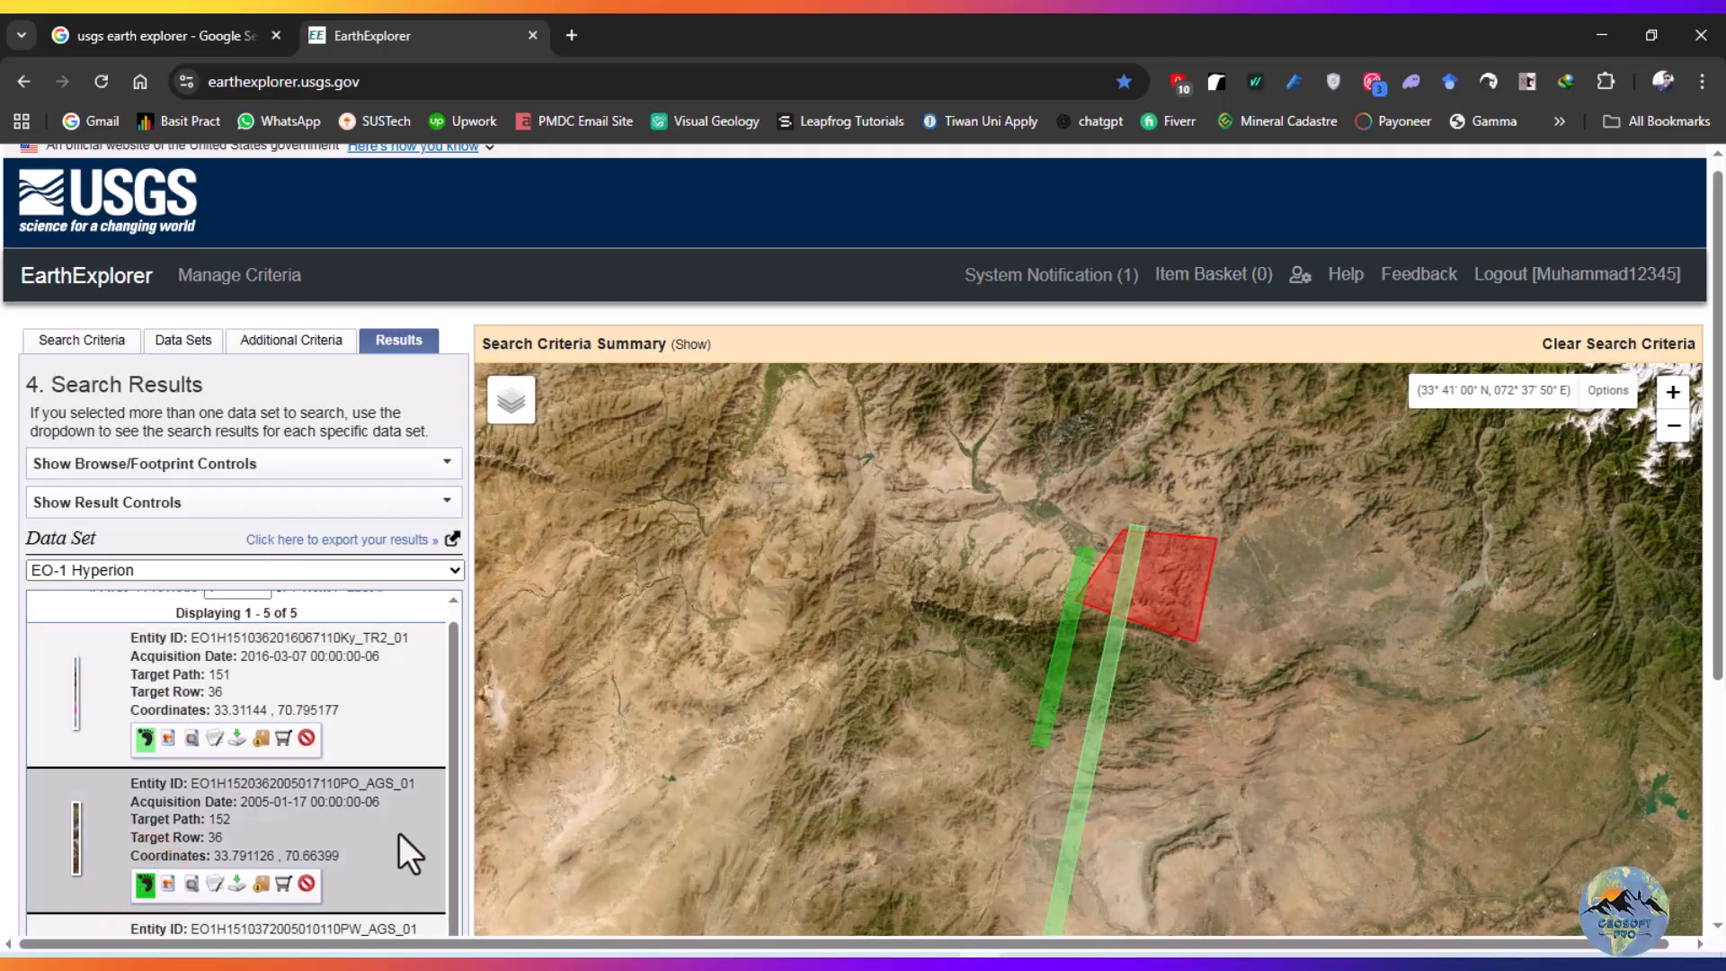
pyautogui.moveTo(450, 838); pyautogui.dragTo(459, 924)
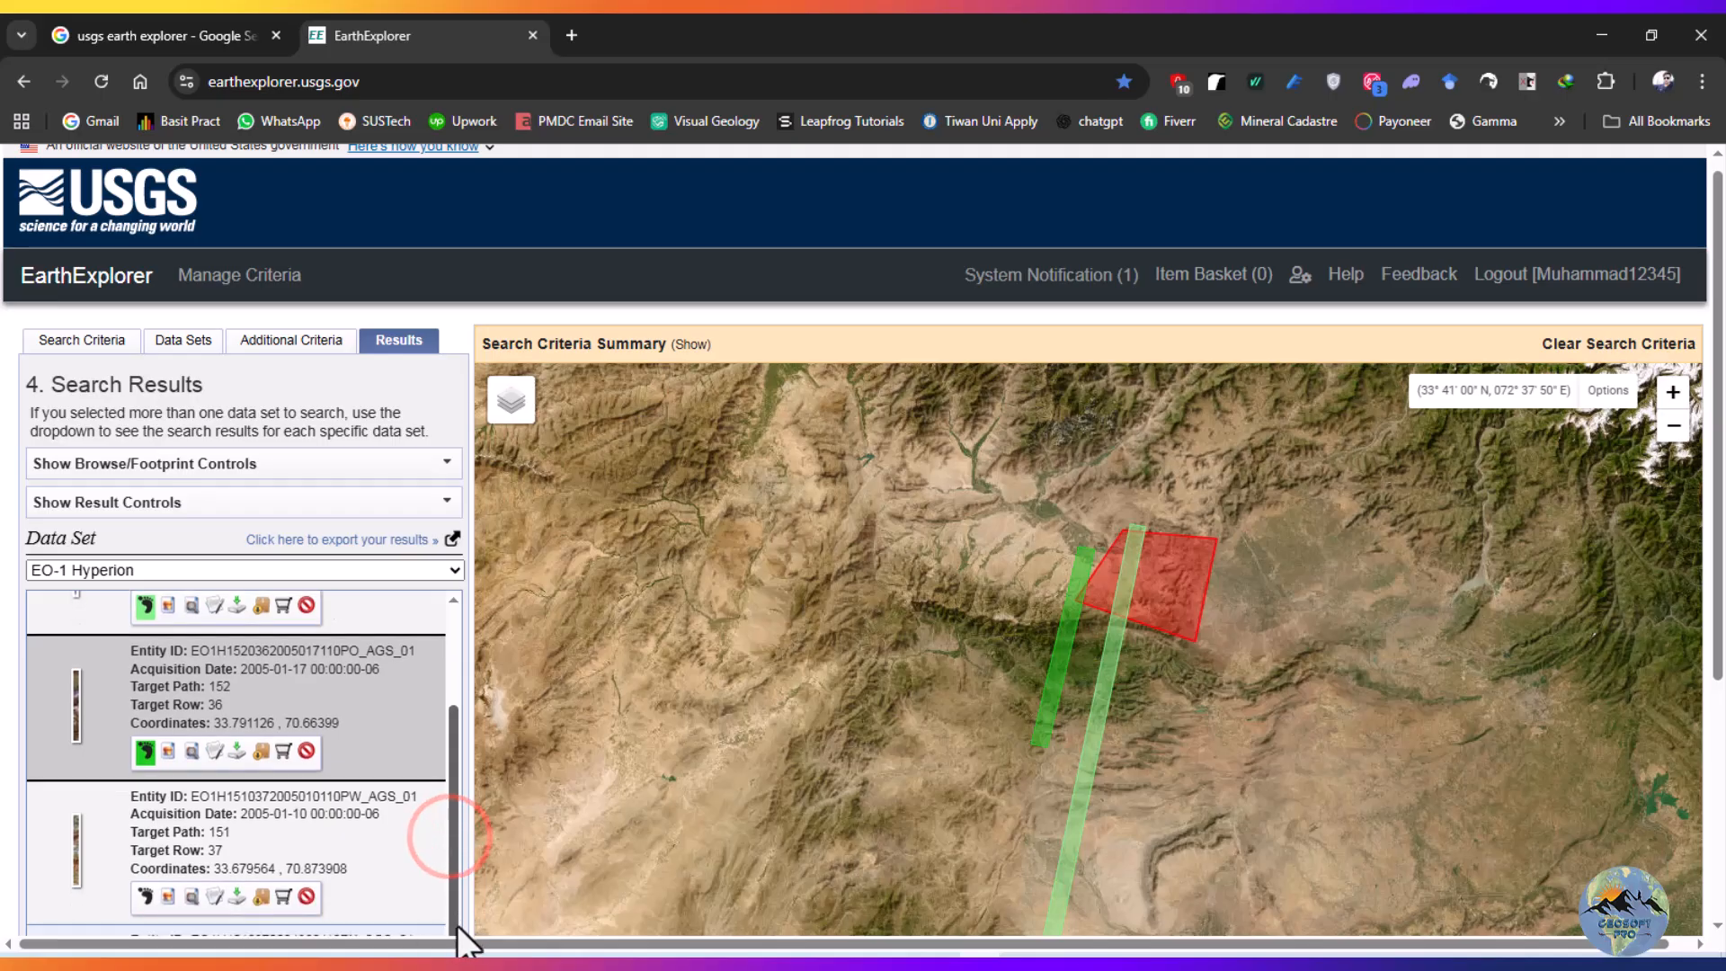
pyautogui.click(145, 898)
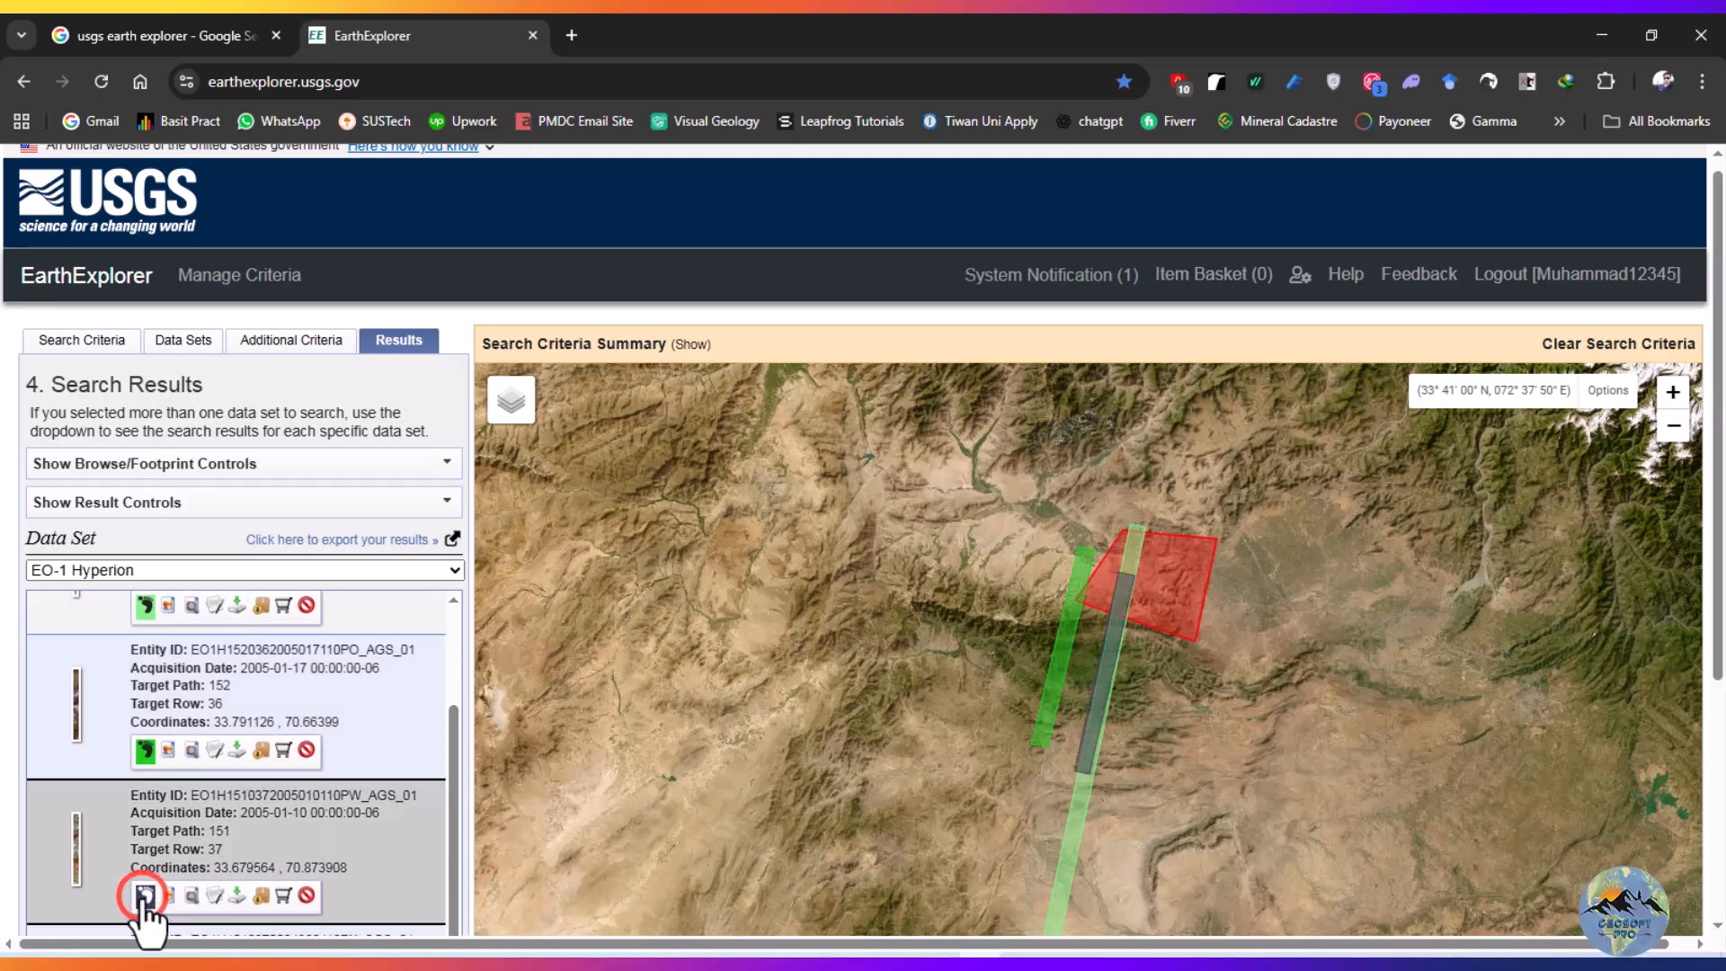
pyautogui.moveTo(461, 851); pyautogui.dragTo(461, 950)
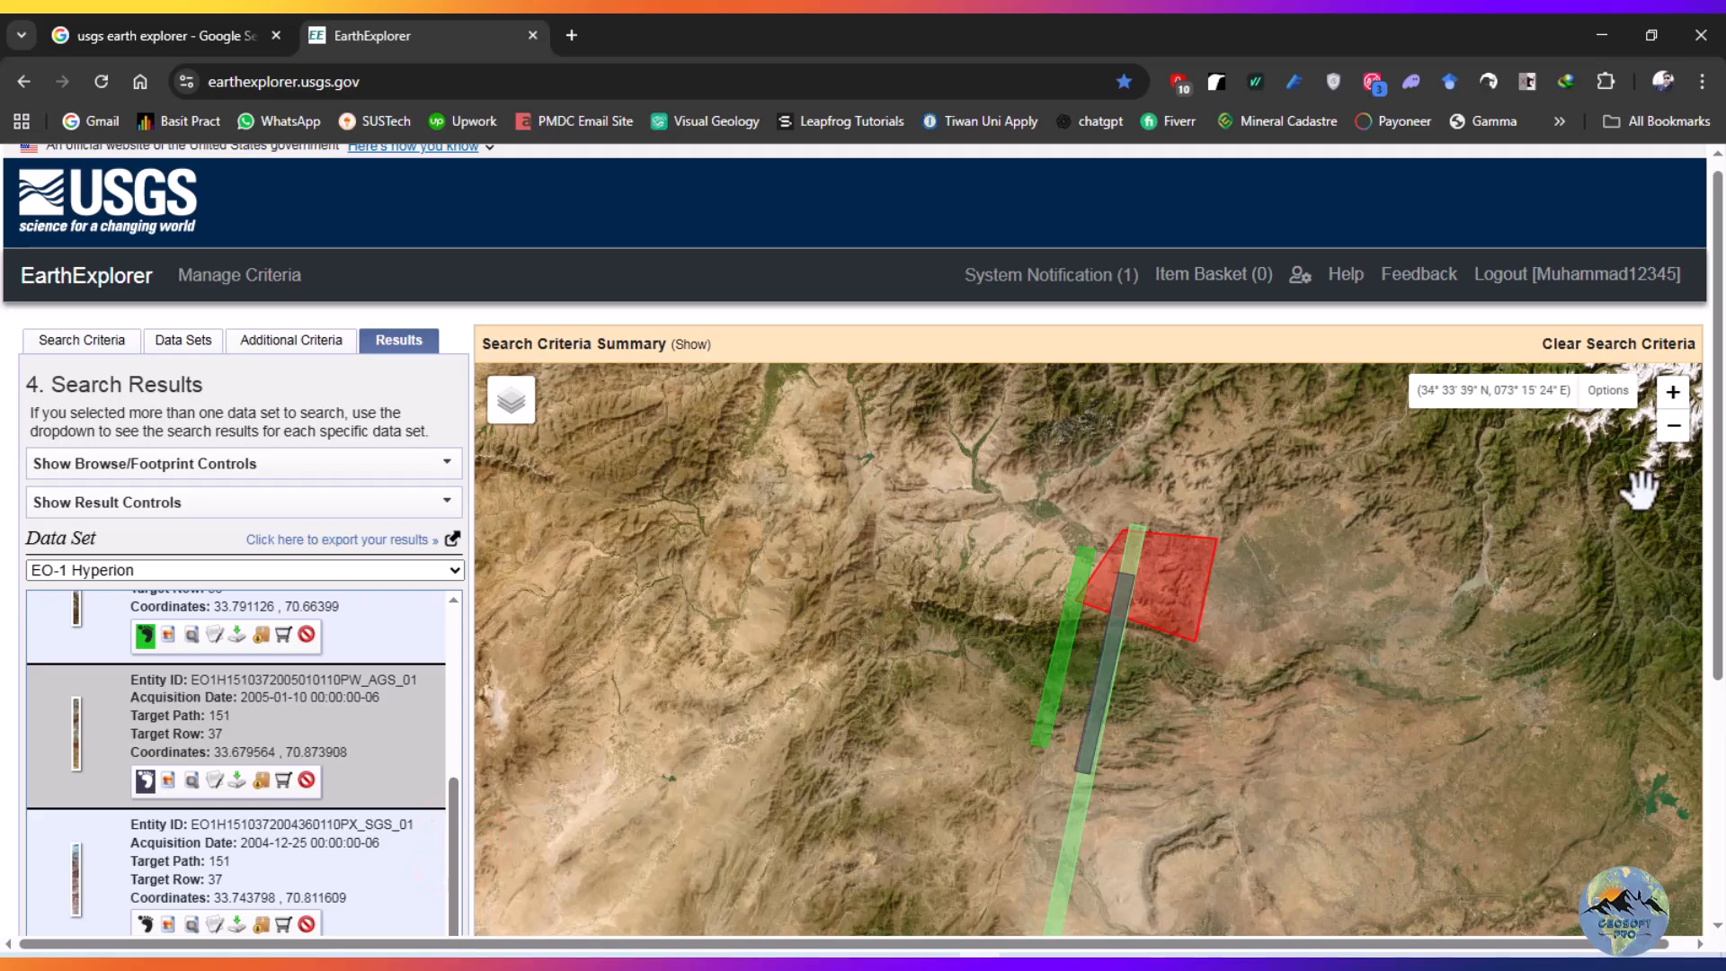
pyautogui.scroll(-1, 1713, 538)
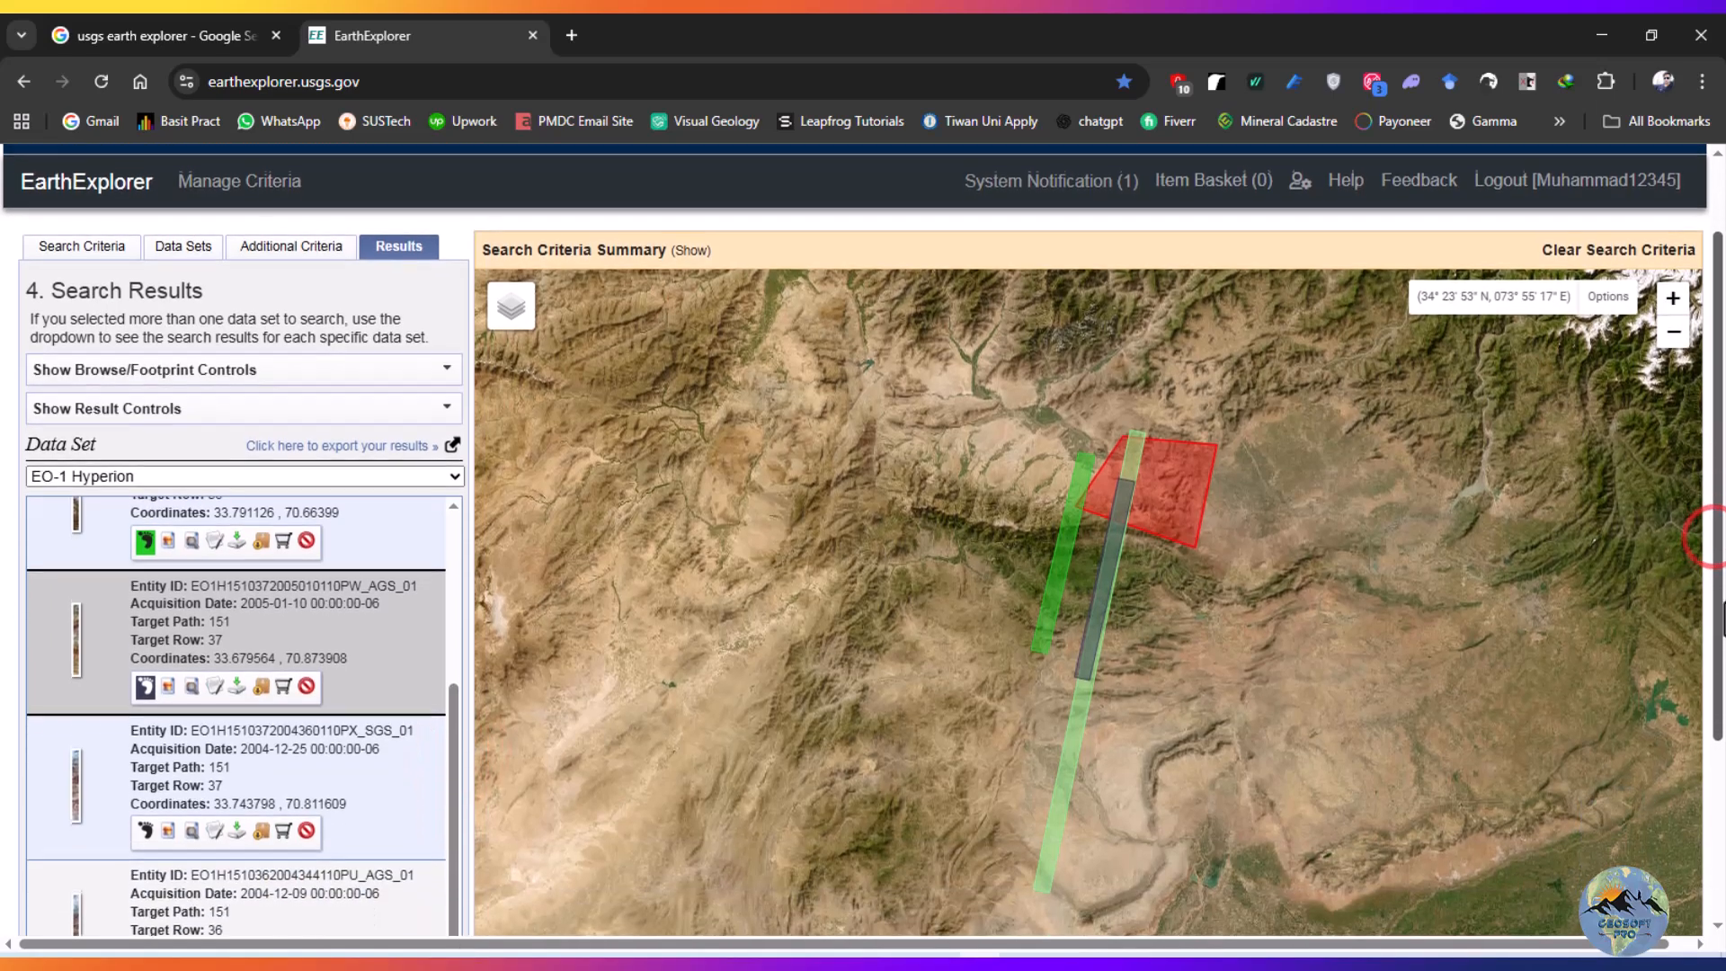
pyautogui.scroll(-1, 1713, 538)
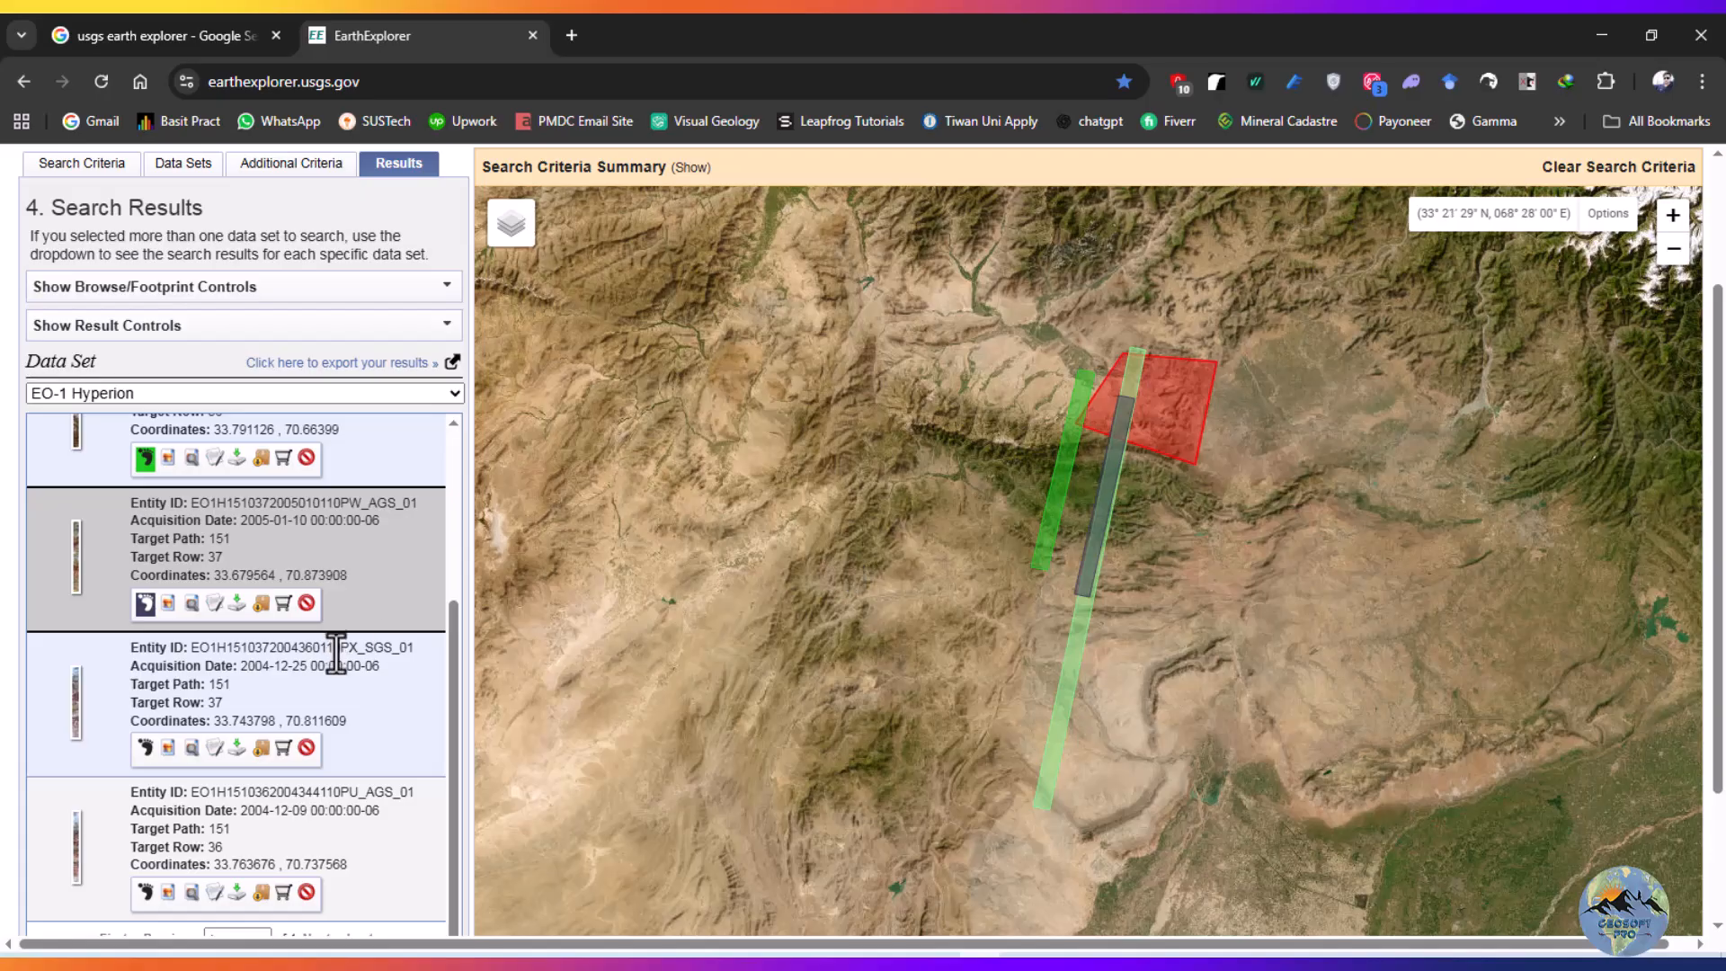
pyautogui.click(144, 747)
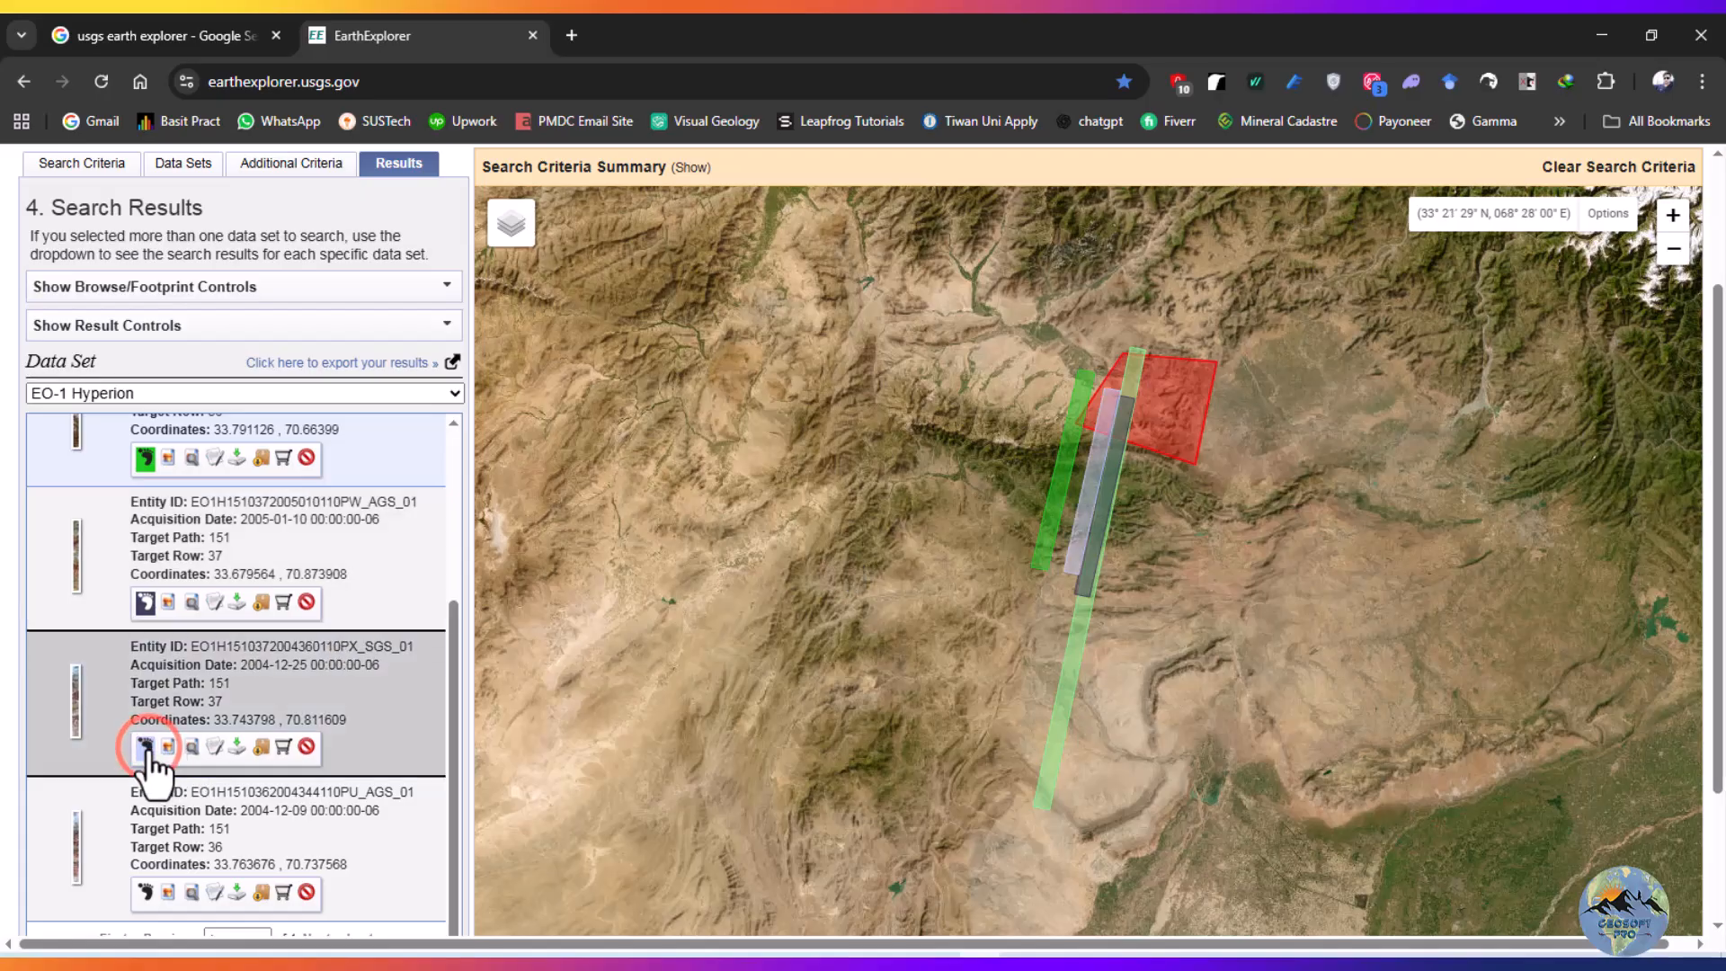
pyautogui.click(143, 892)
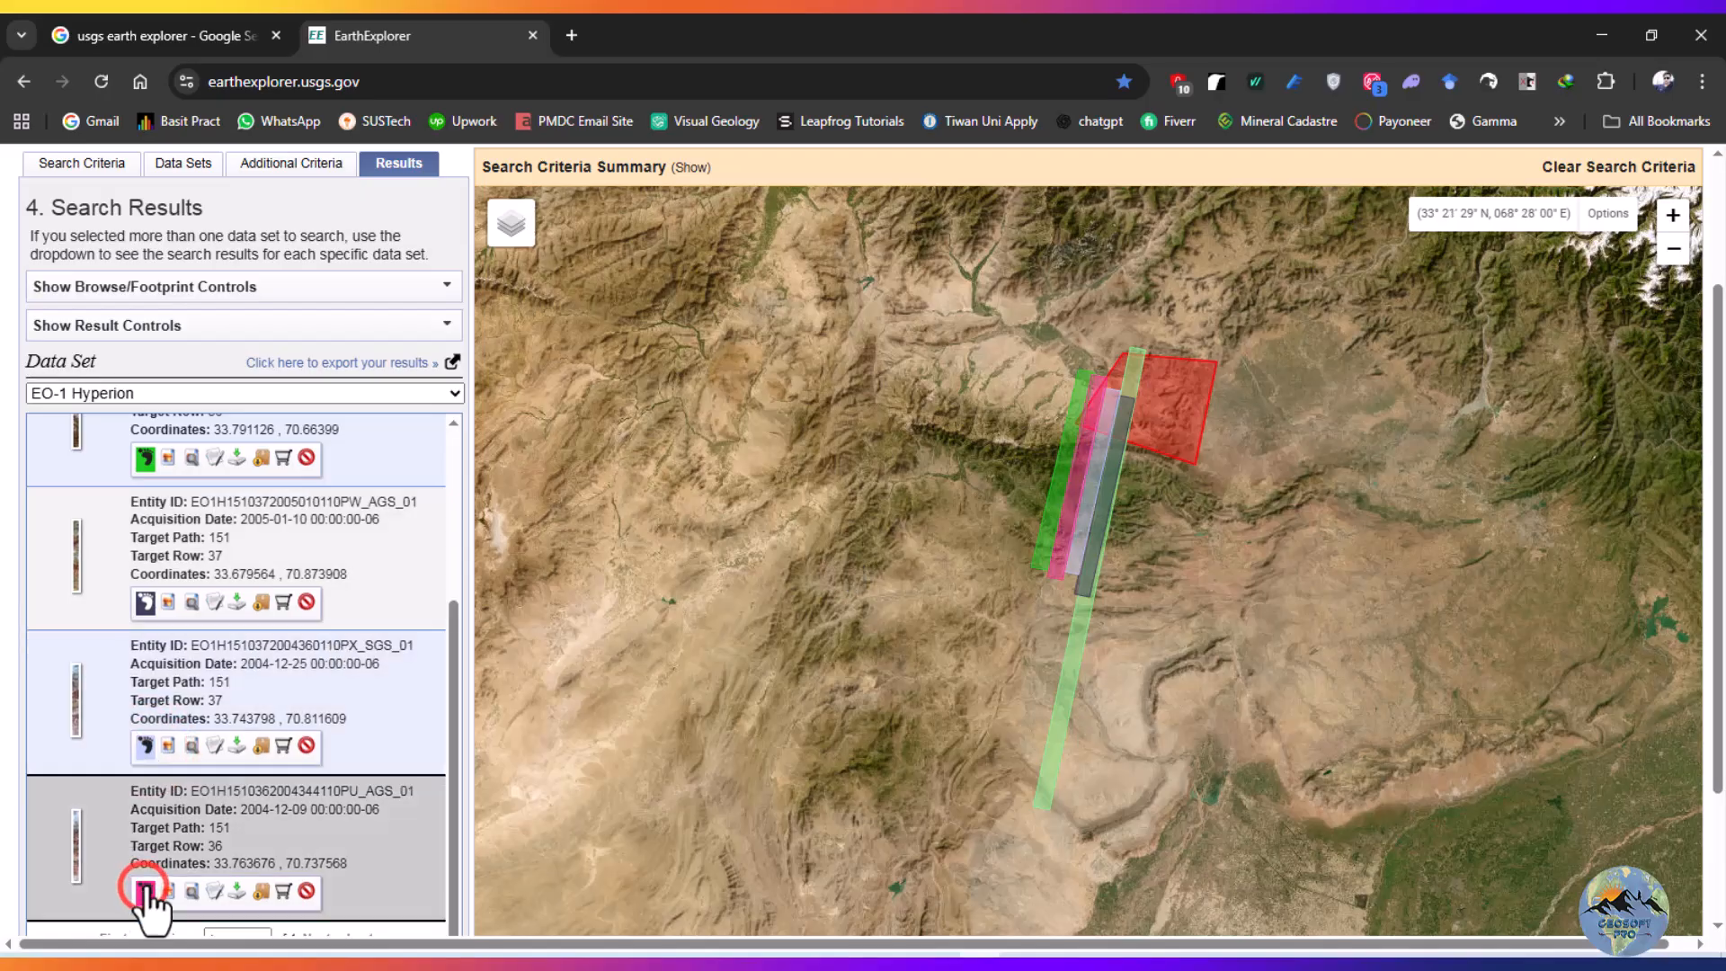
pyautogui.click(455, 821)
pyautogui.moveTo(1716, 715); pyautogui.dragTo(1721, 820)
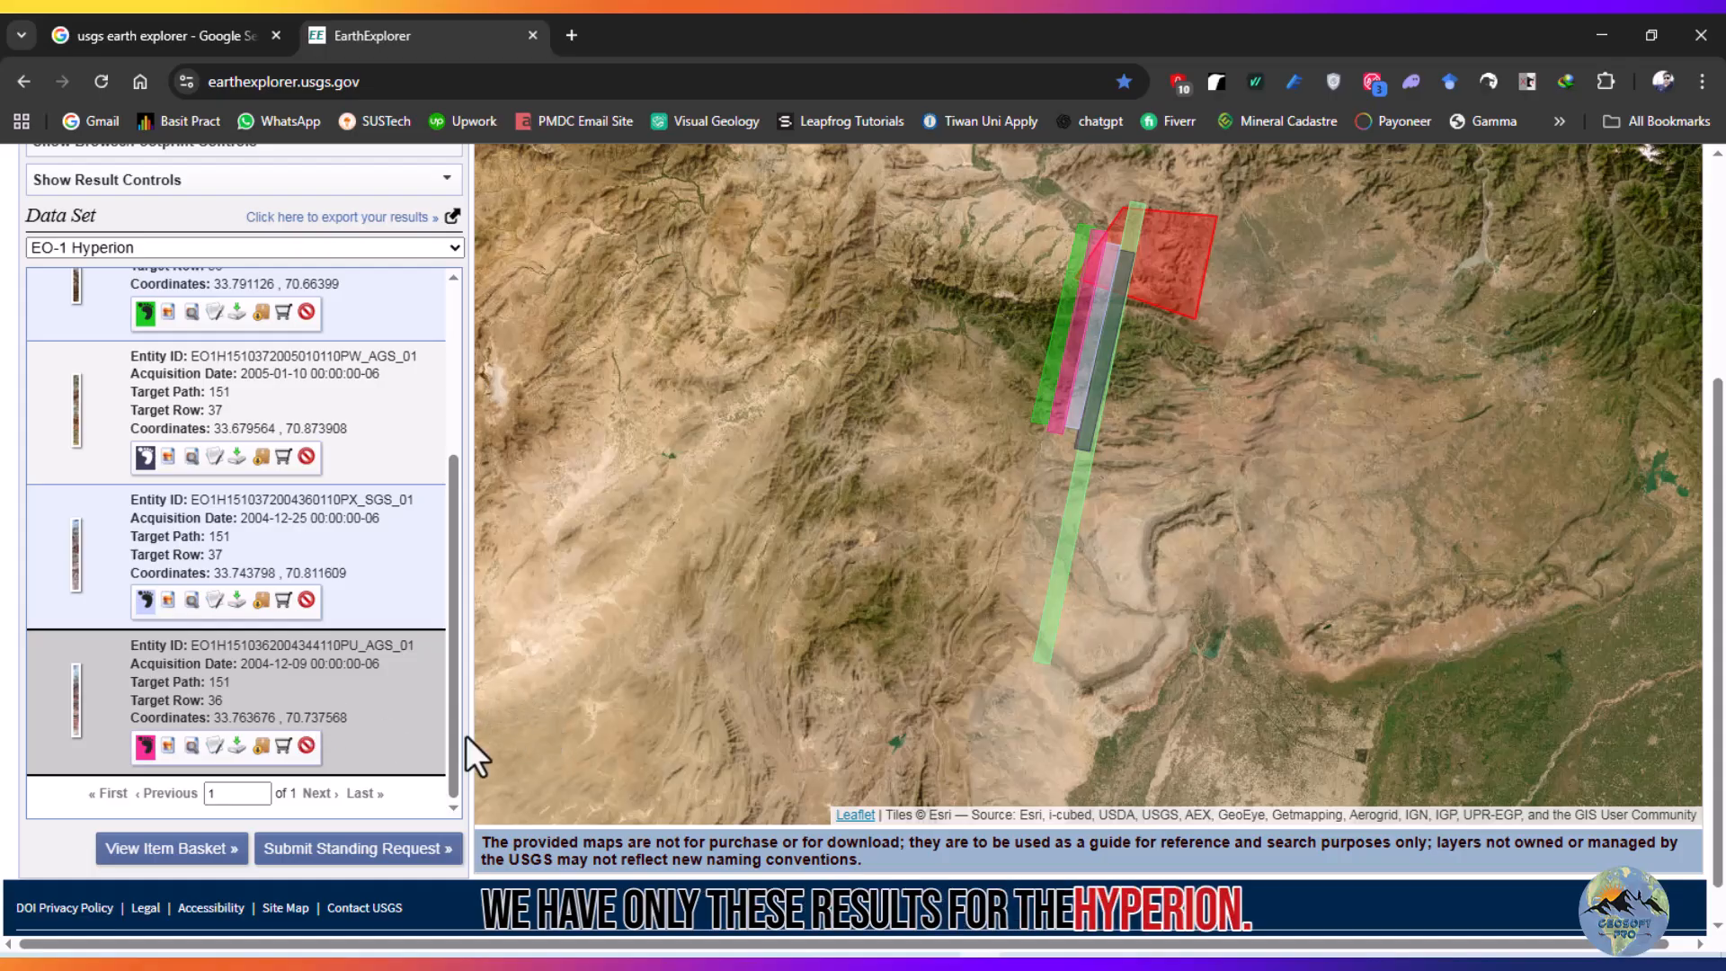
# Hide and redisplay the footprint of the 2016-03-07 Hyperion scene to identify it on the map.
pyautogui.moveTo(457, 726); pyautogui.dragTo(473, 445)
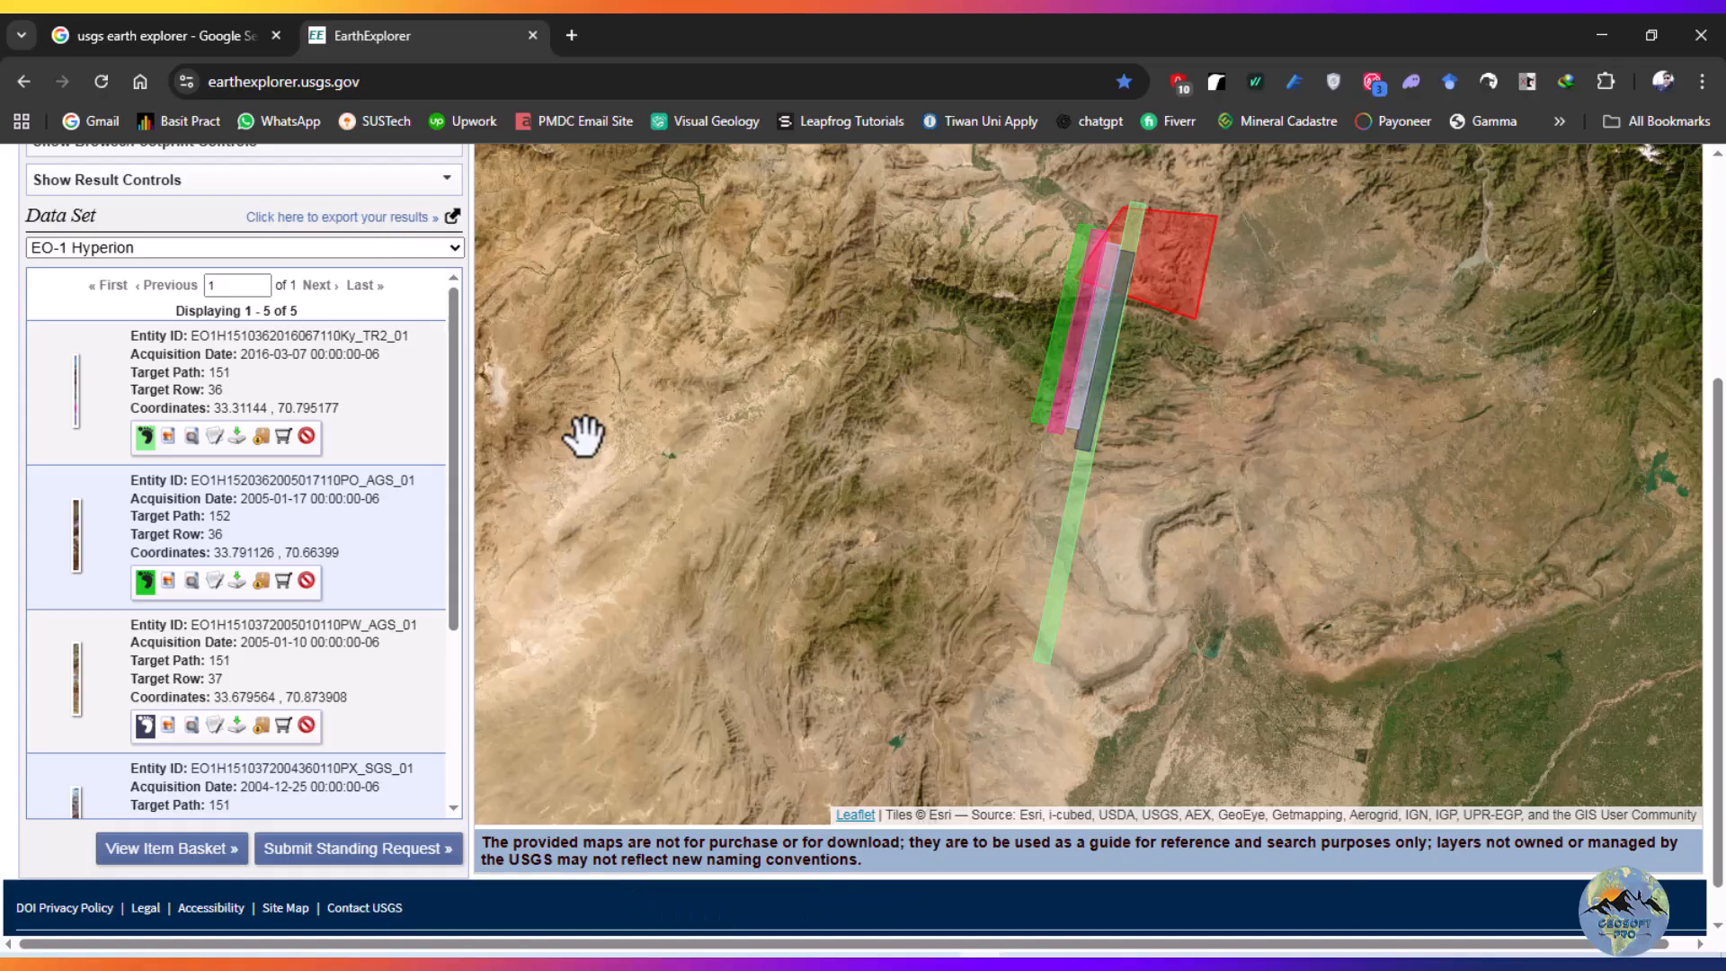
pyautogui.click(144, 438)
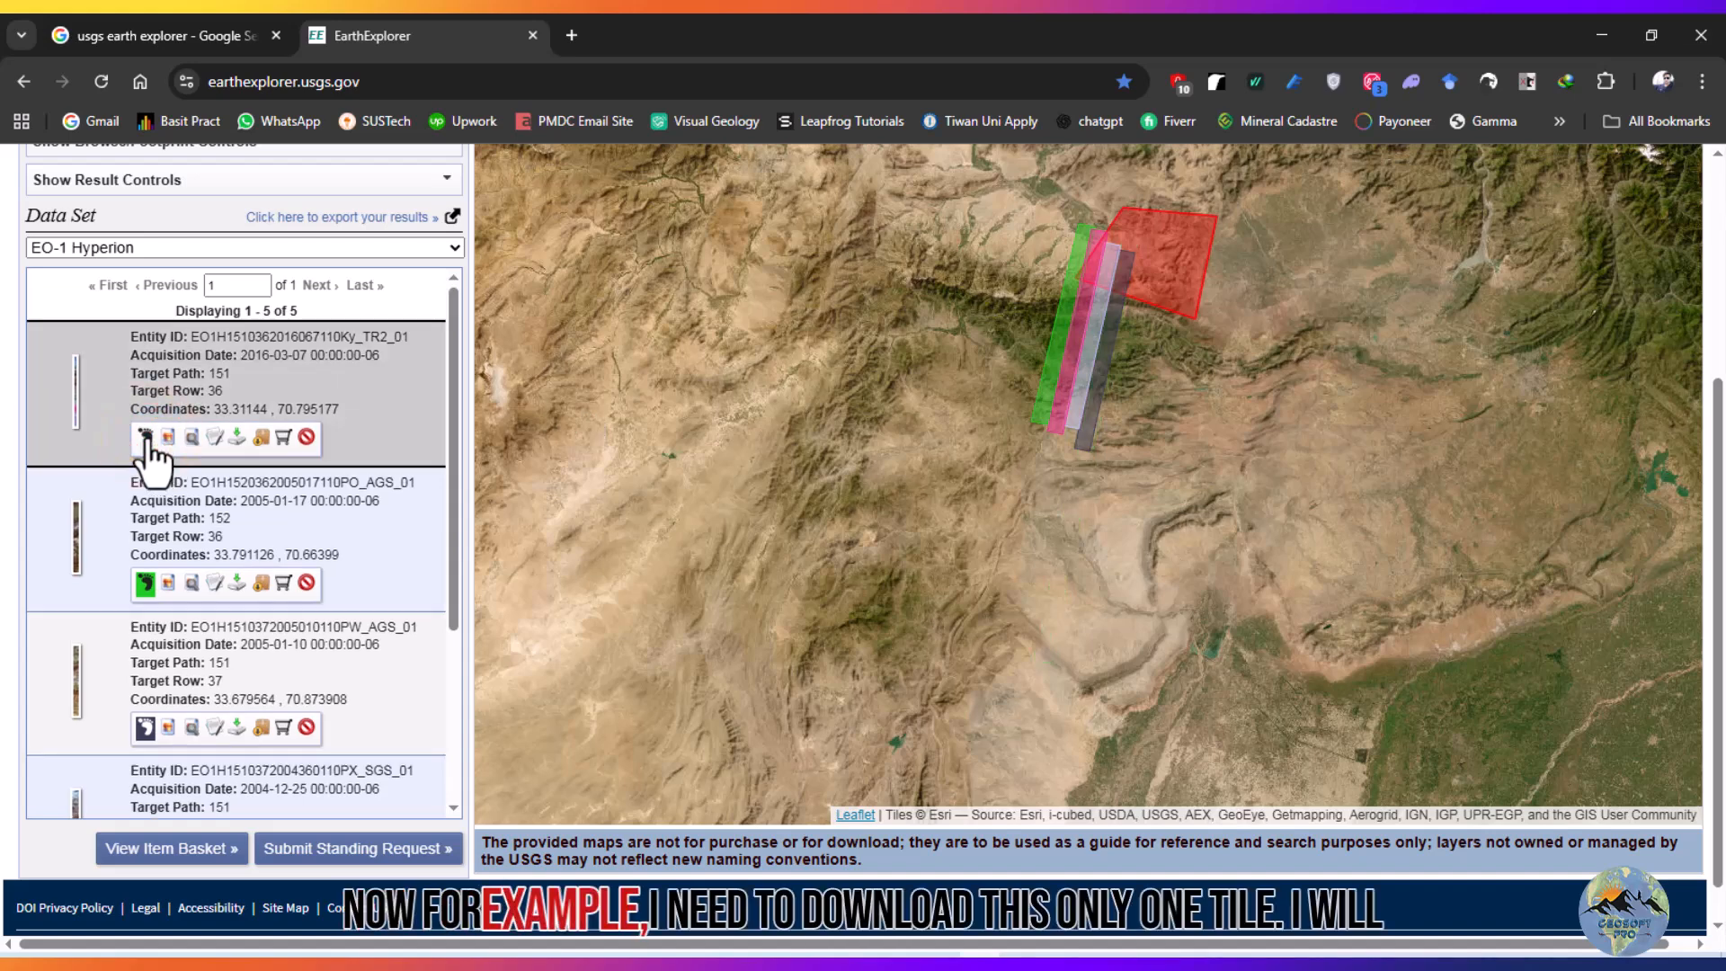
pyautogui.click(144, 438)
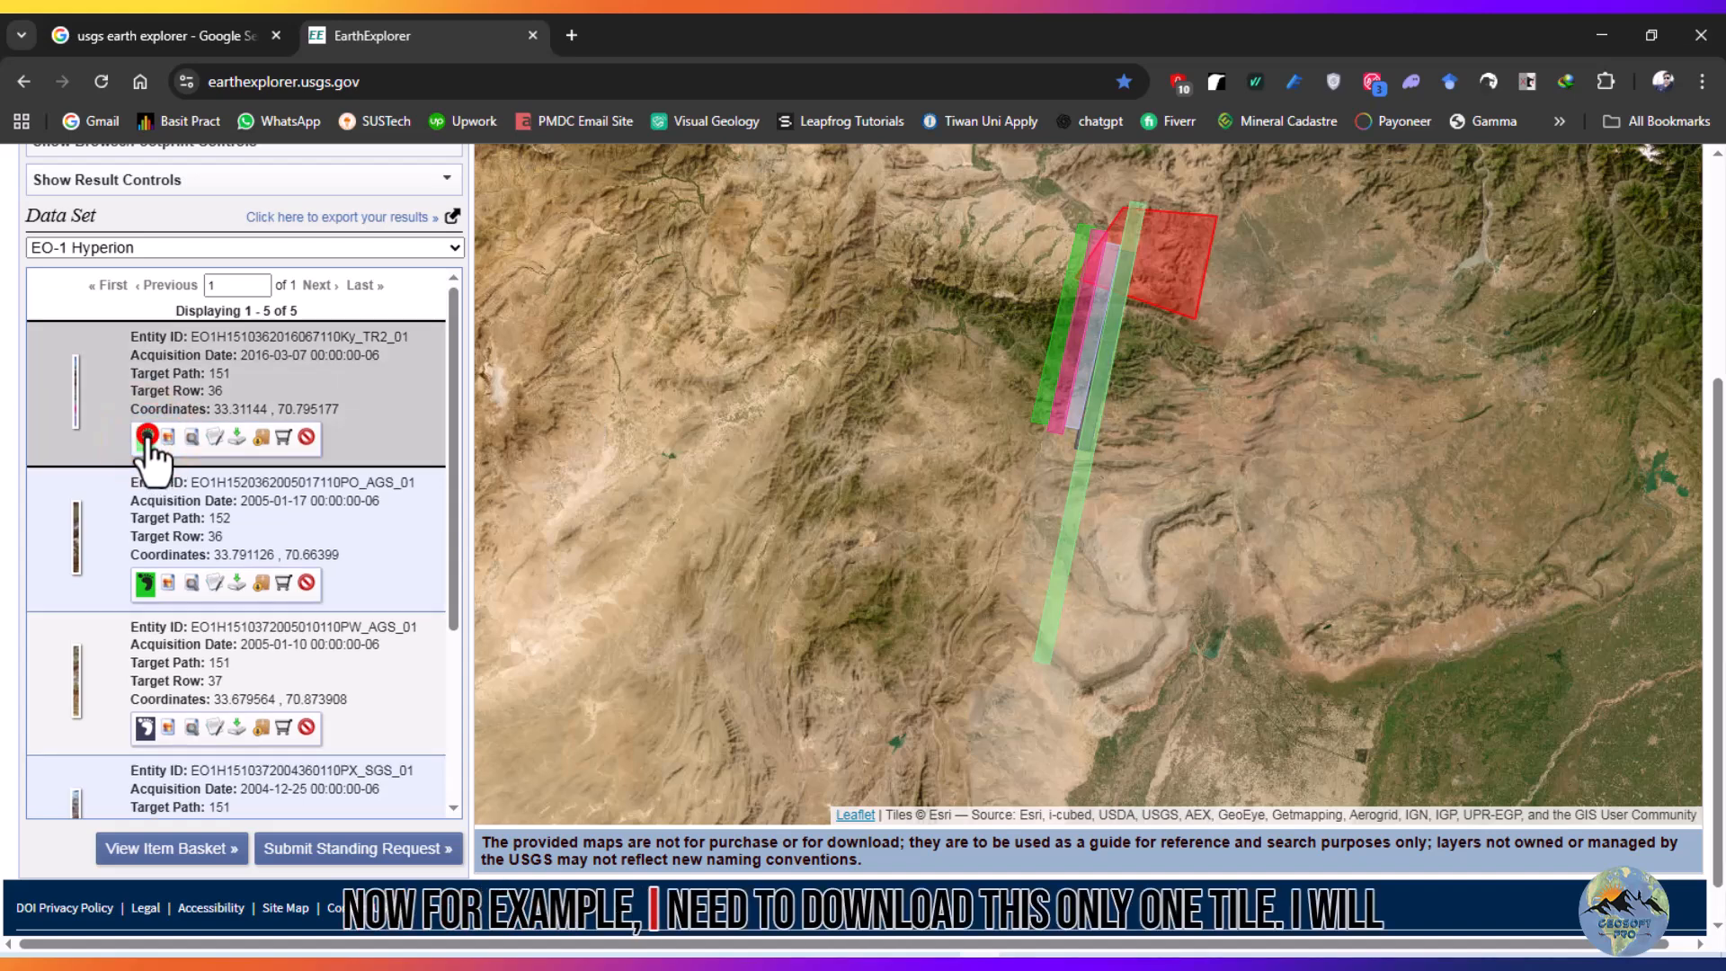
# Hide the map footprints of the Hyperion scenes acquired 2005-01-17, 2005-01-10, 2004-12-25 and 2004-12-09.
pyautogui.click(144, 582)
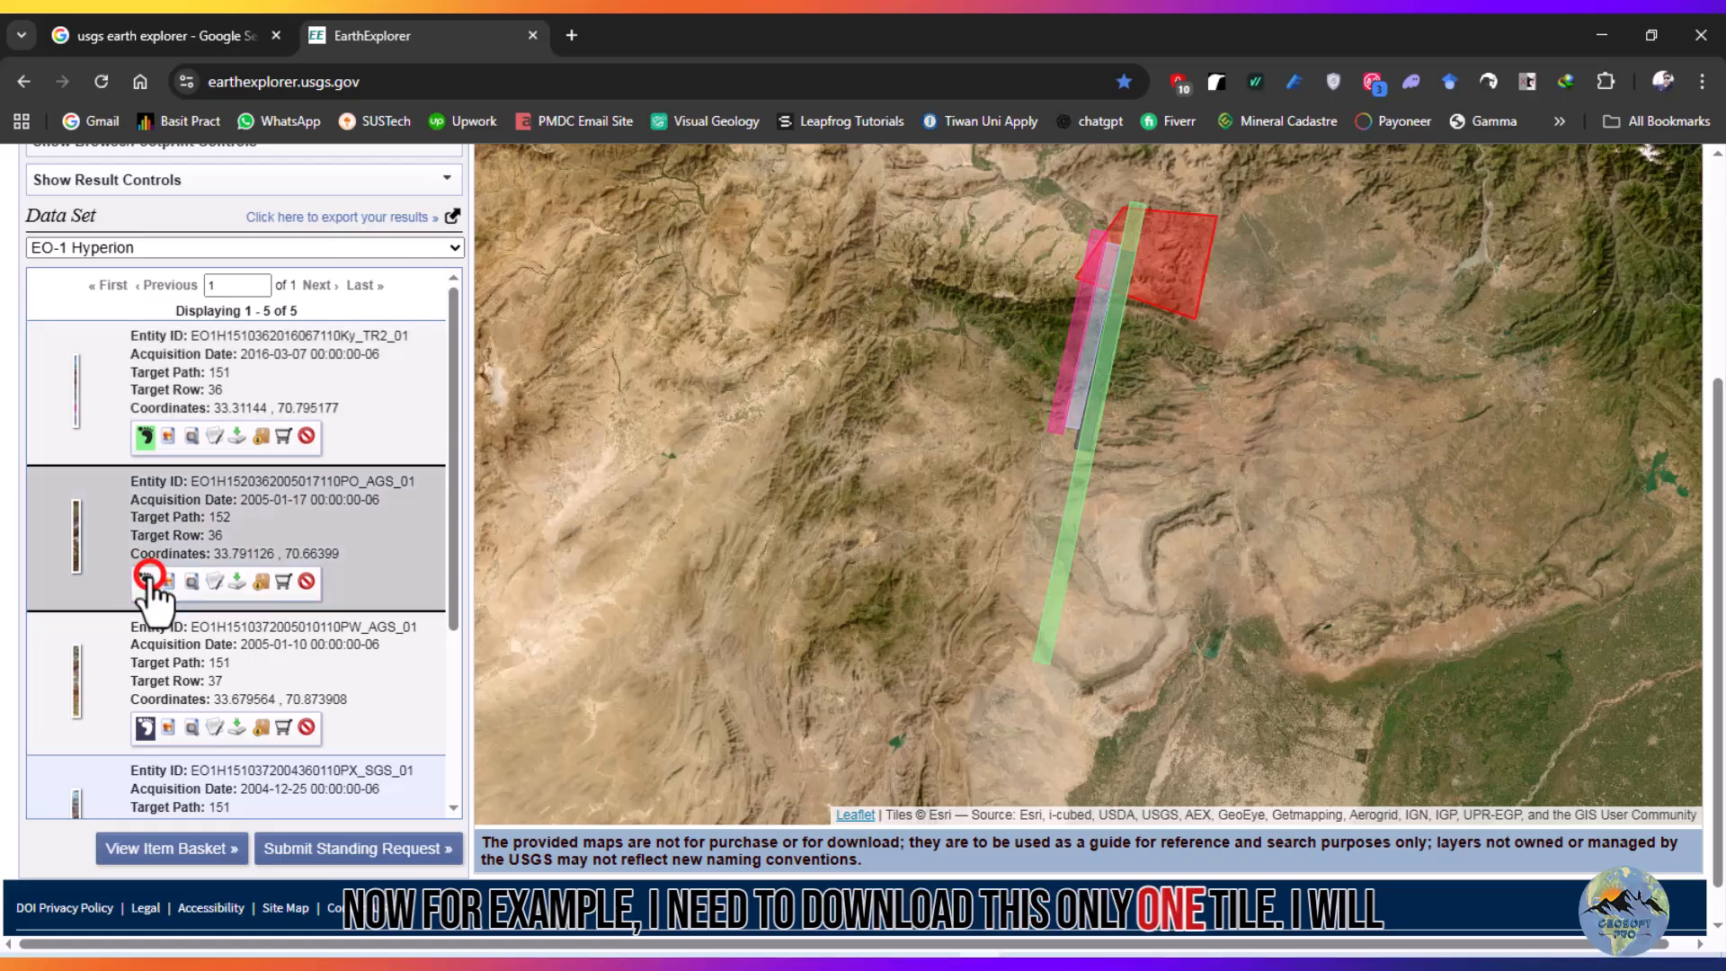
pyautogui.click(144, 727)
pyautogui.moveTo(457, 610); pyautogui.dragTo(454, 722)
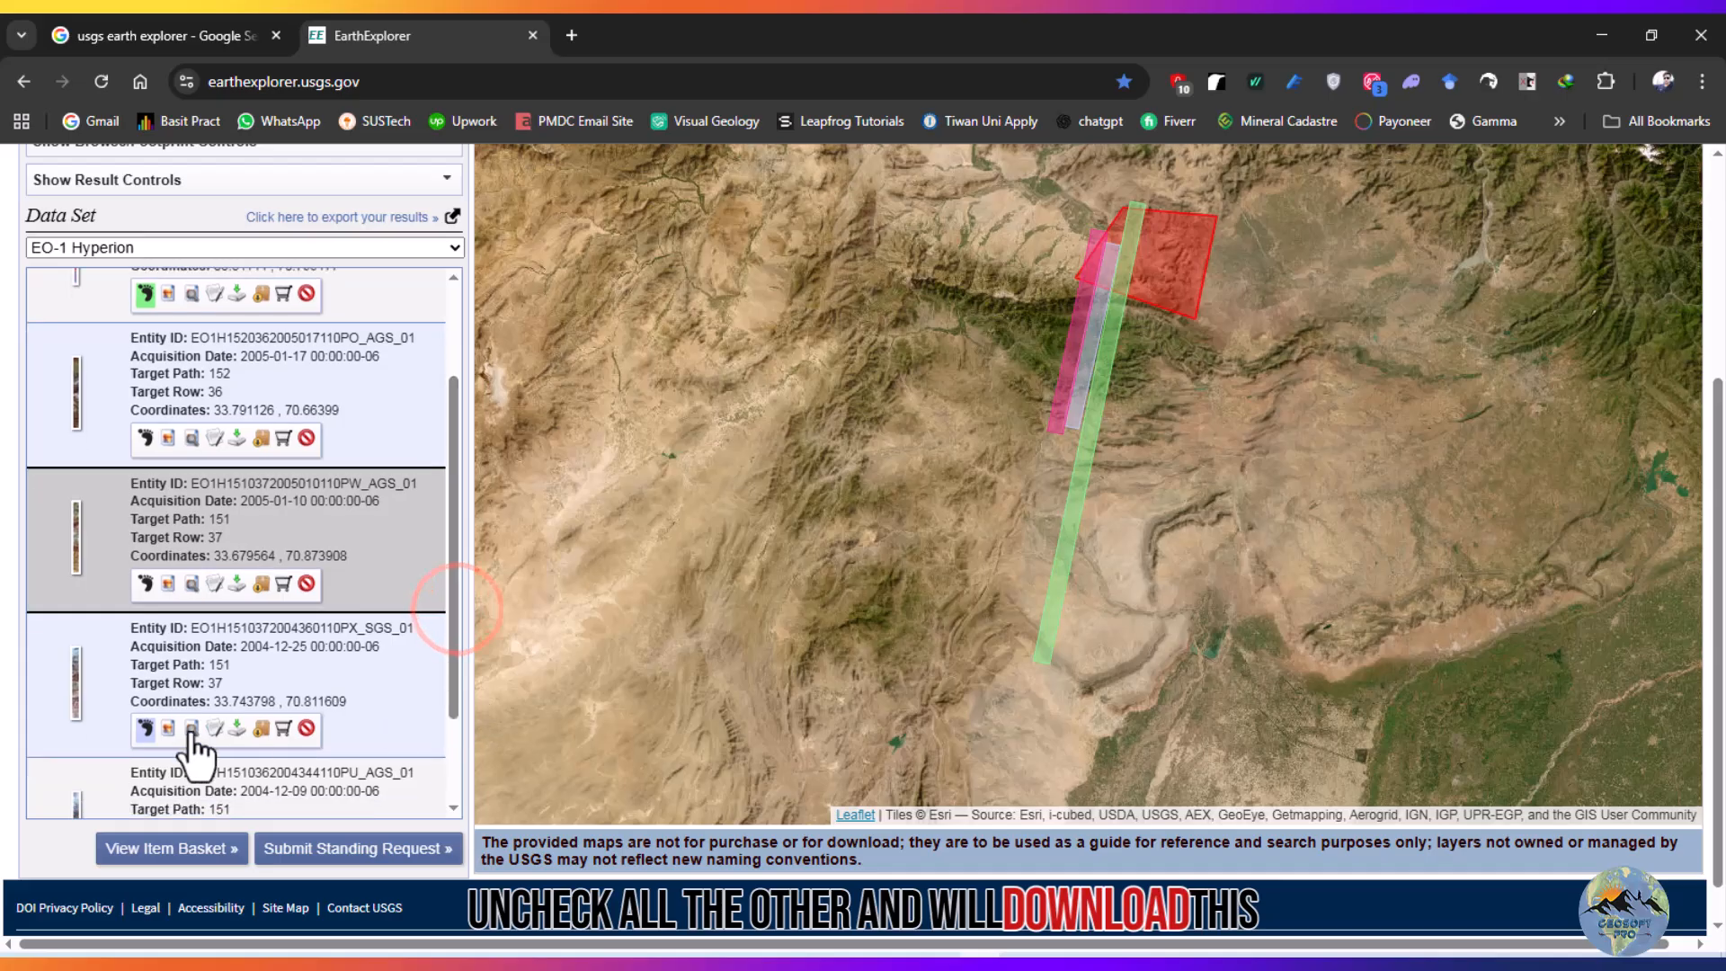
pyautogui.click(147, 727)
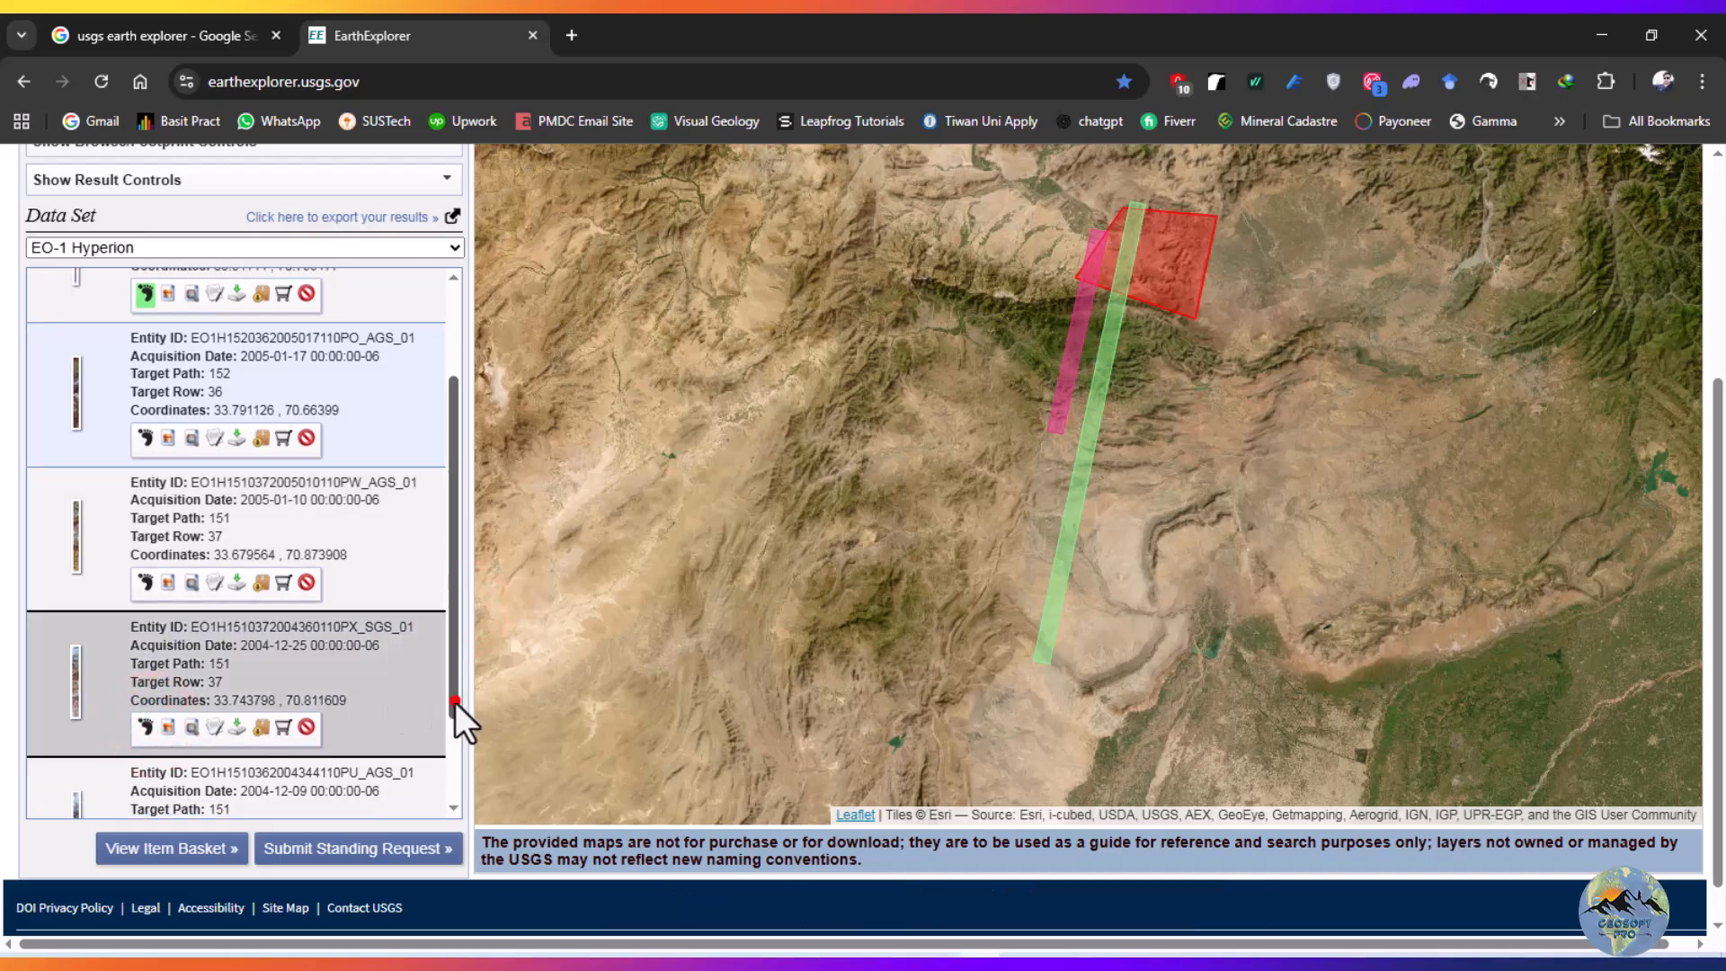
pyautogui.moveTo(455, 703); pyautogui.dragTo(469, 810)
pyautogui.click(144, 748)
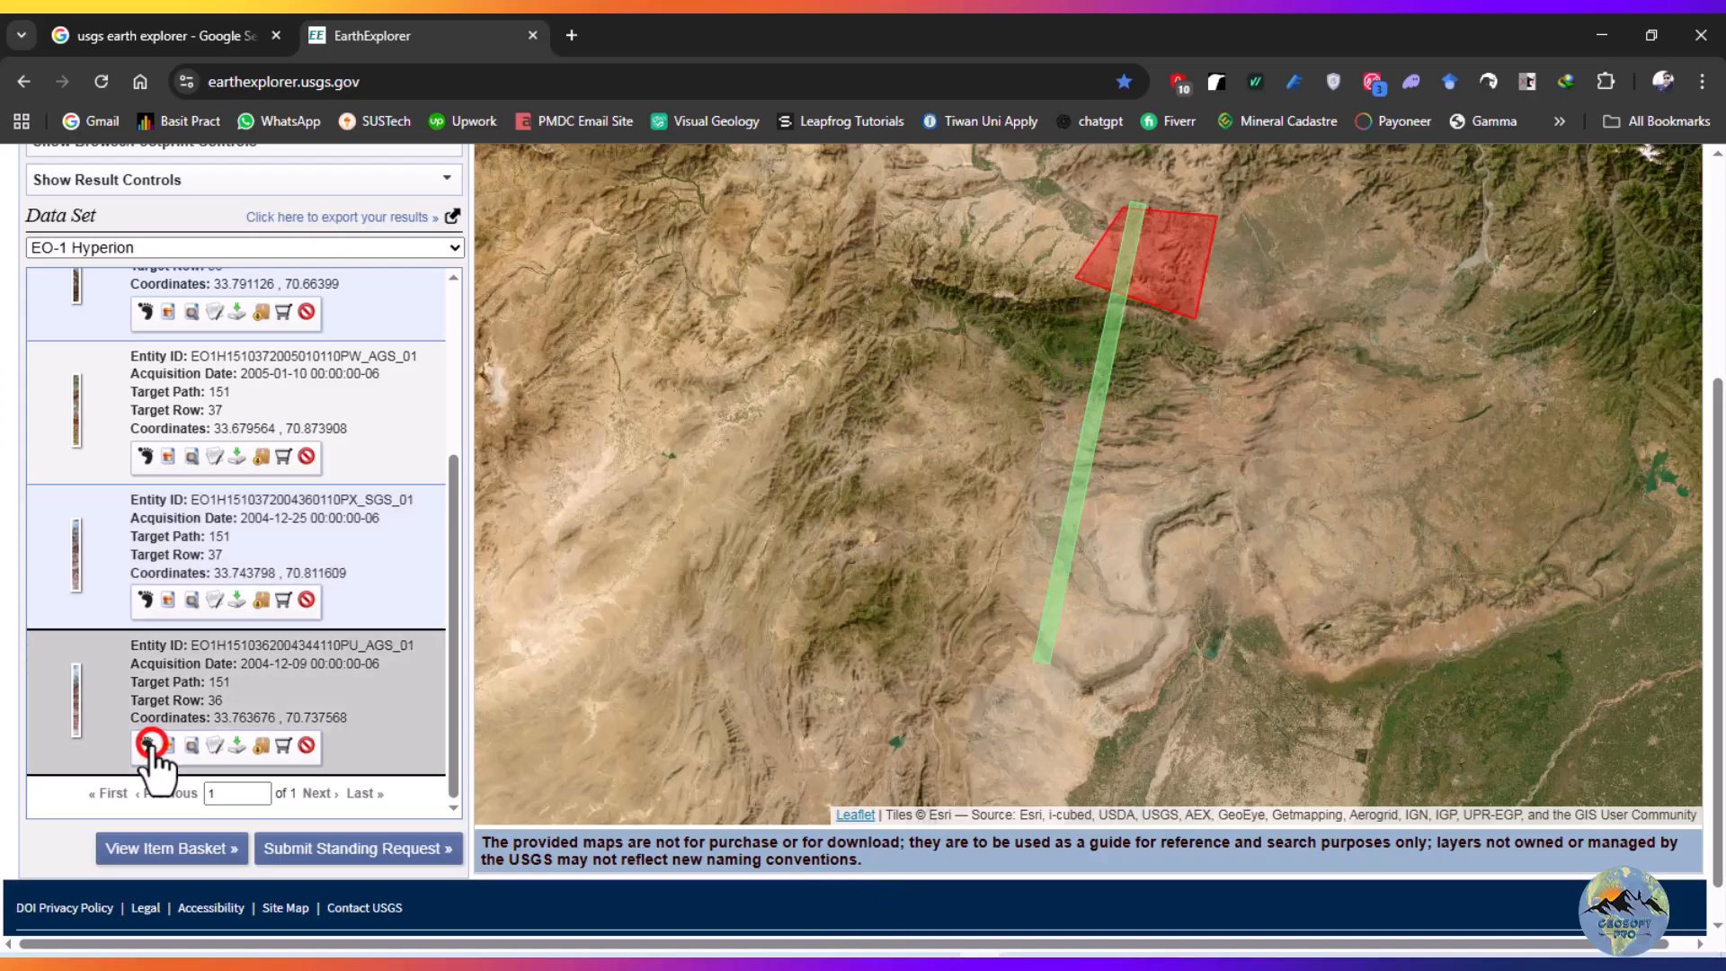
# Redisplay the 2005-01-17 scene's footprint to check its coverage, and hide the footprints of both the 2016-03-07 and 2005-01-17 scenes.
pyautogui.moveTo(450, 725); pyautogui.dragTo(447, 435)
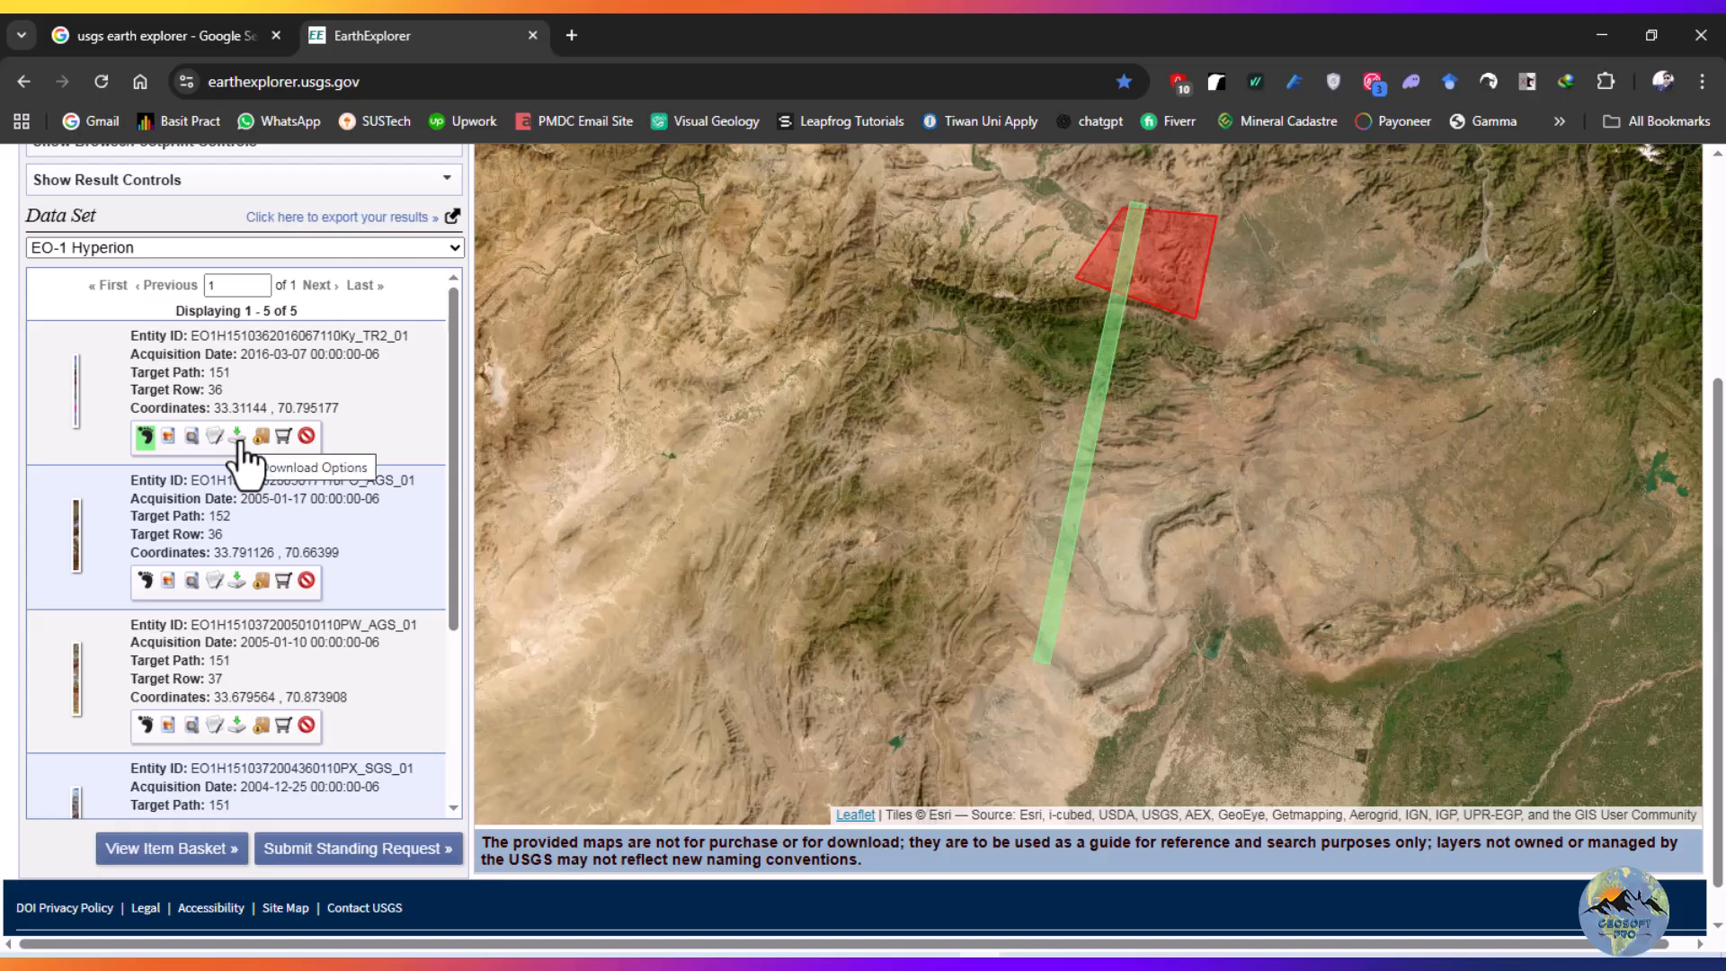
pyautogui.click(144, 581)
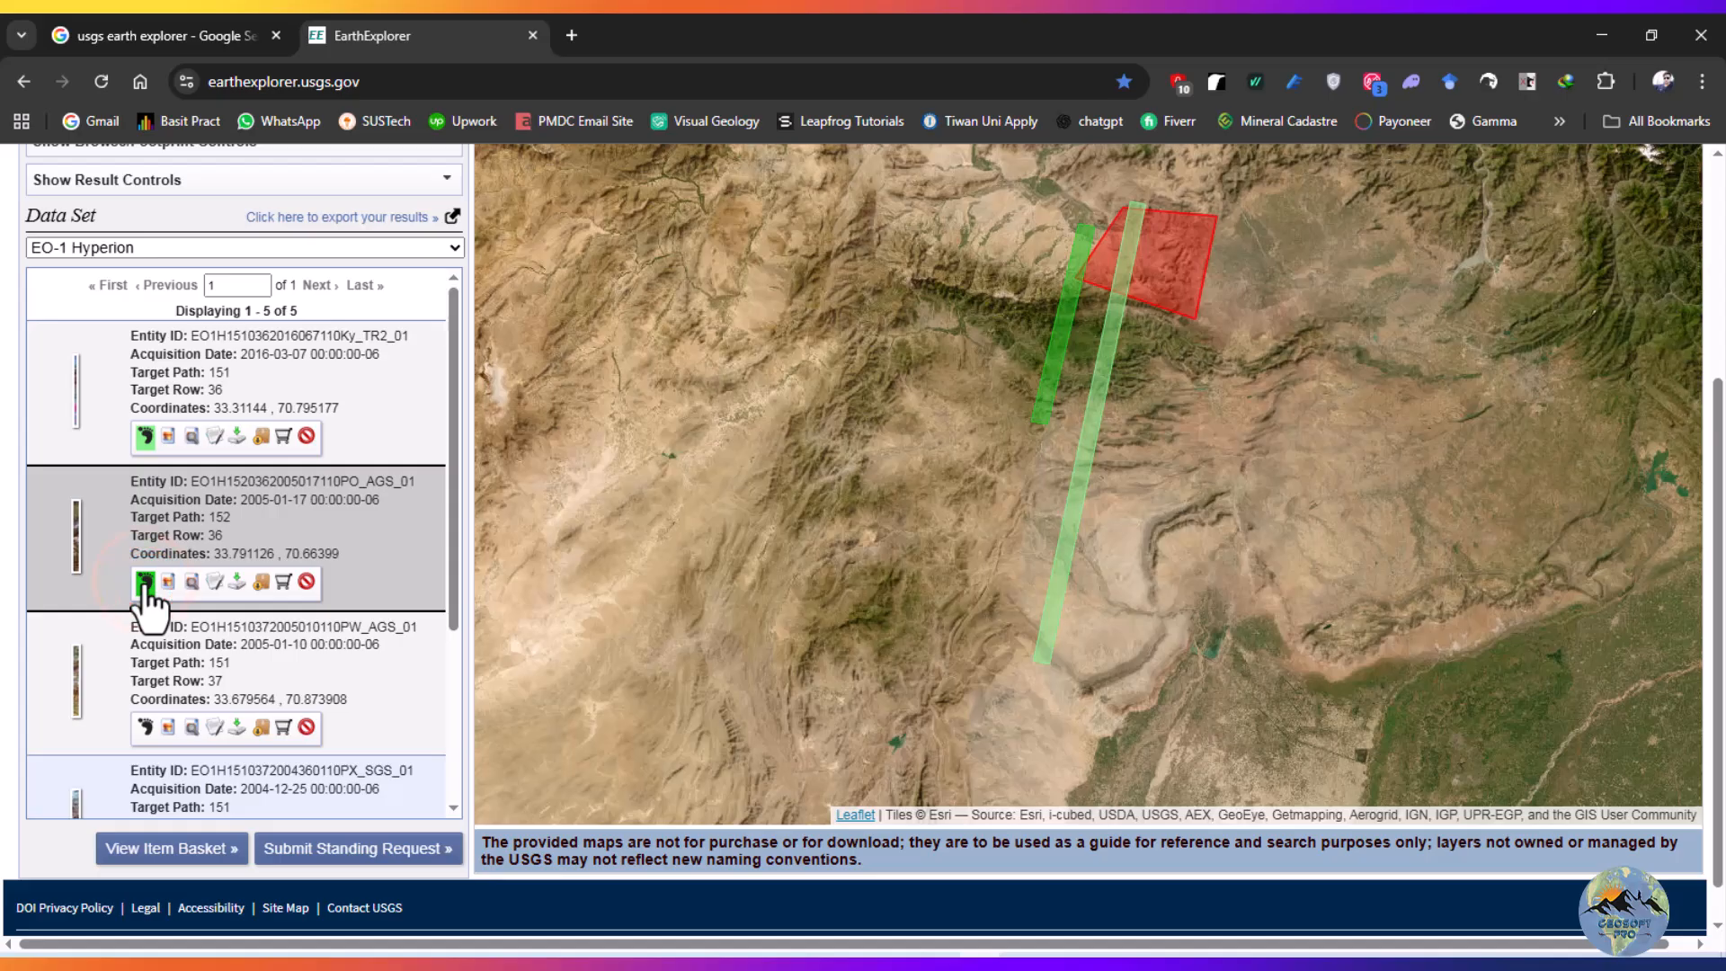
pyautogui.click(145, 435)
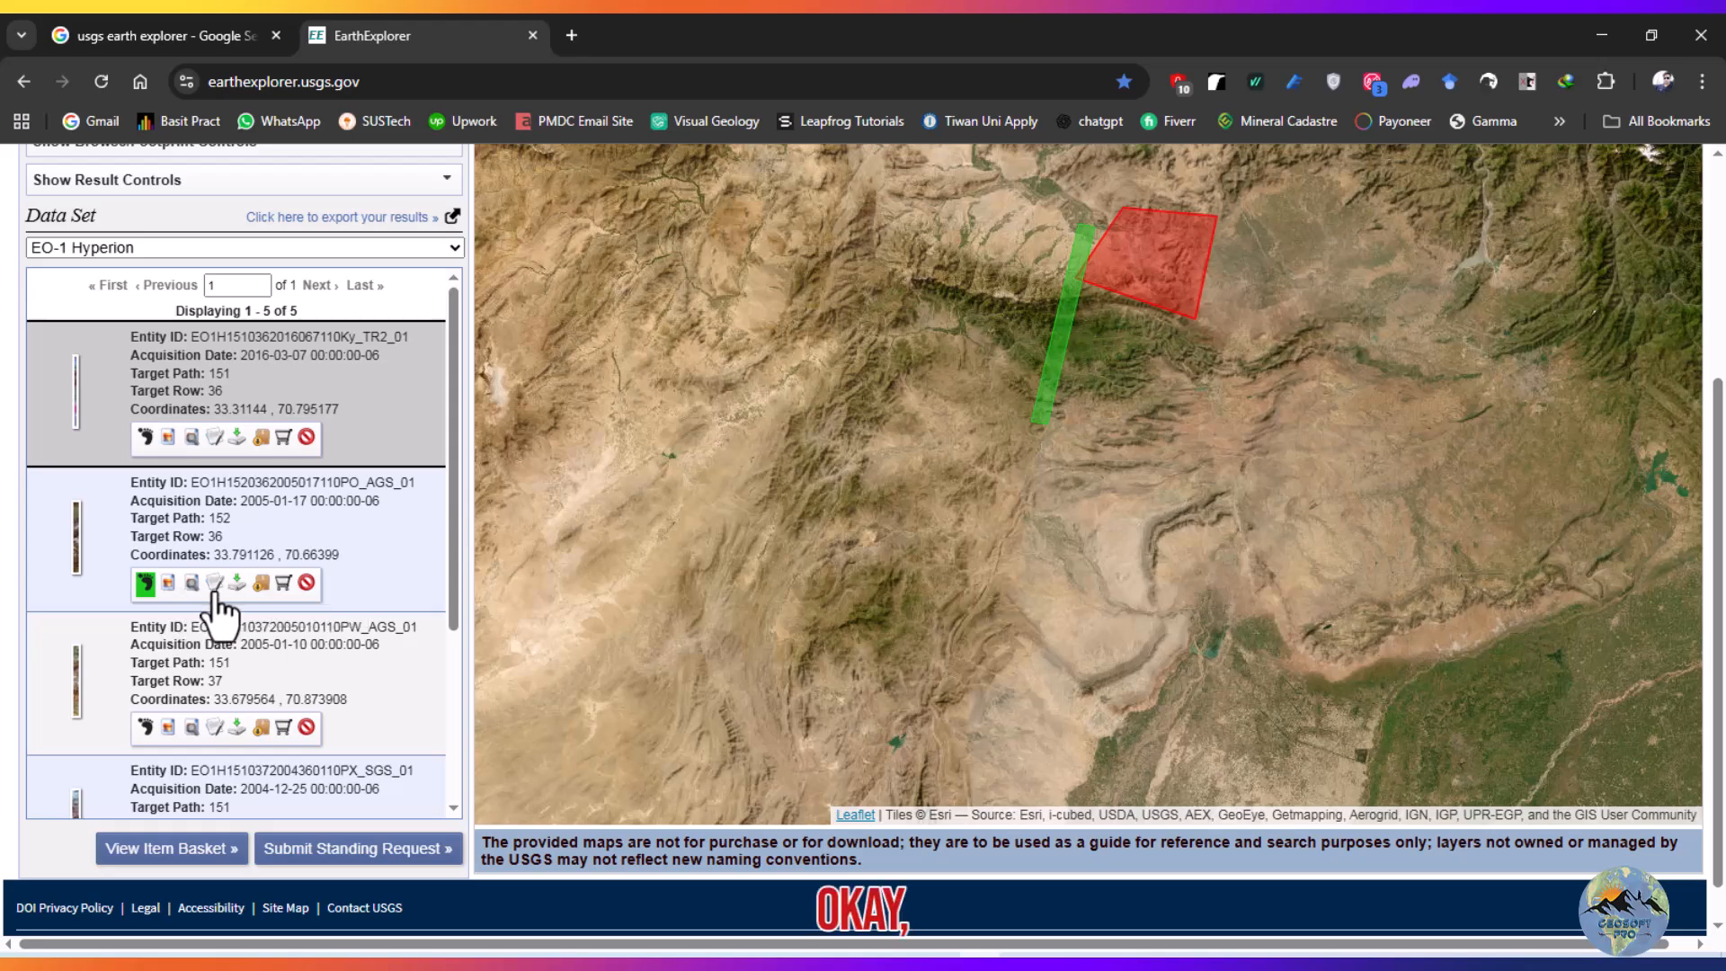
pyautogui.click(144, 585)
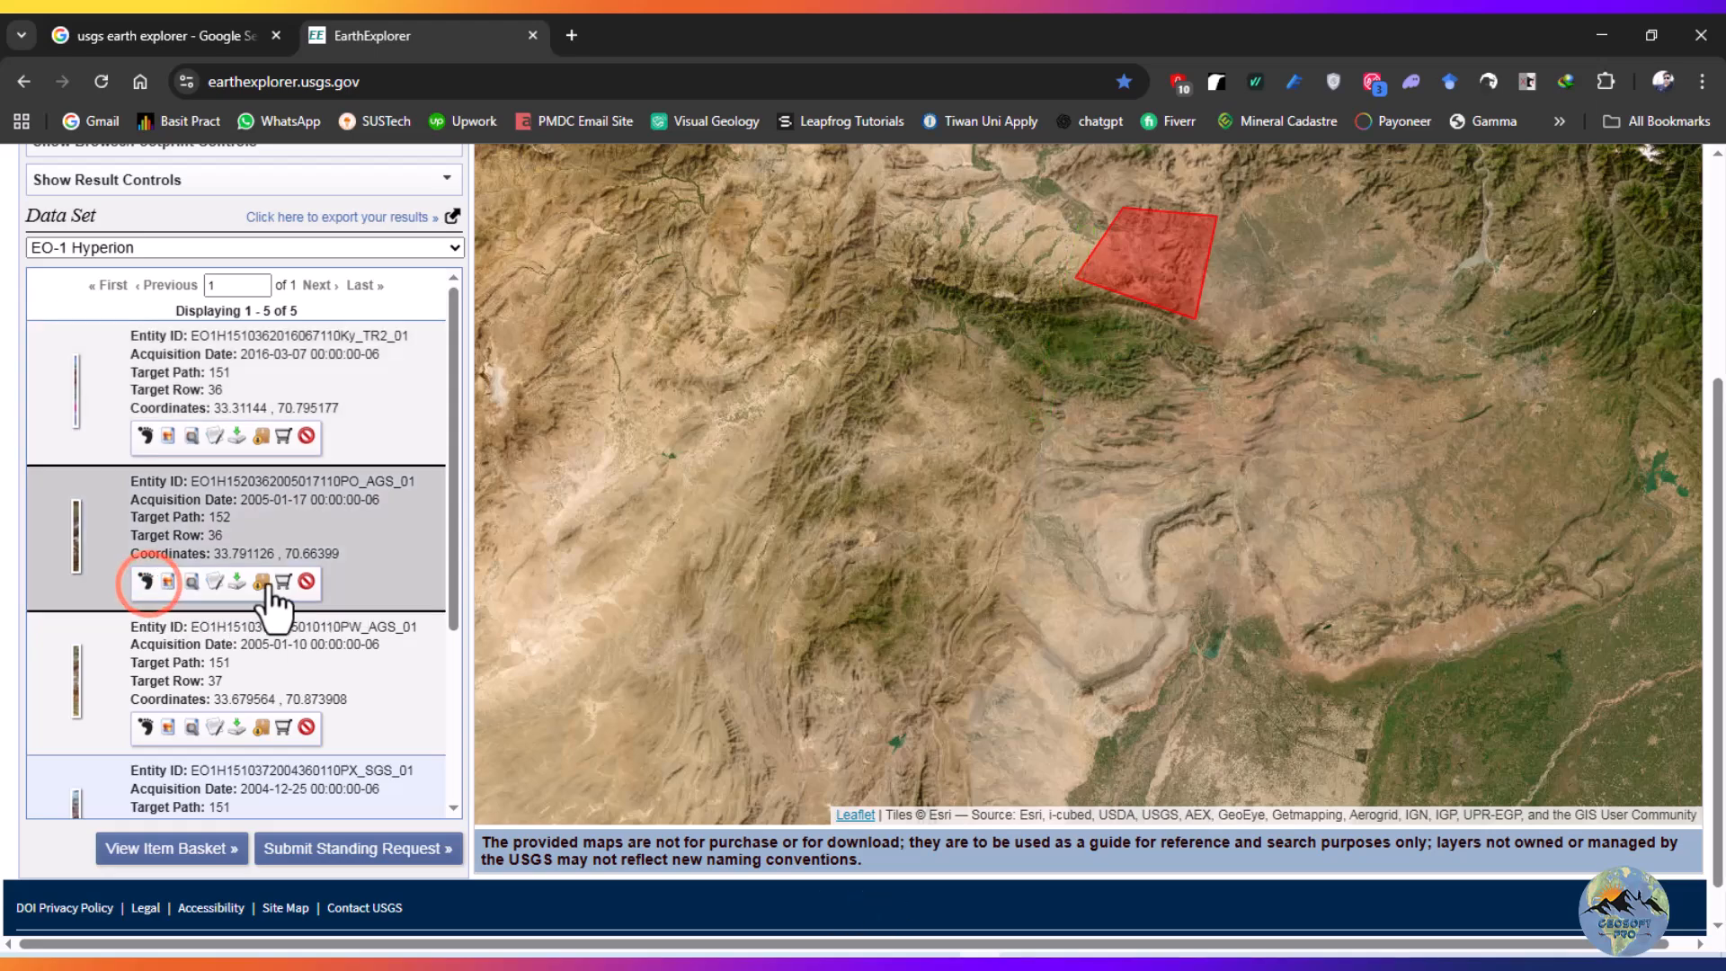
pyautogui.click(237, 583)
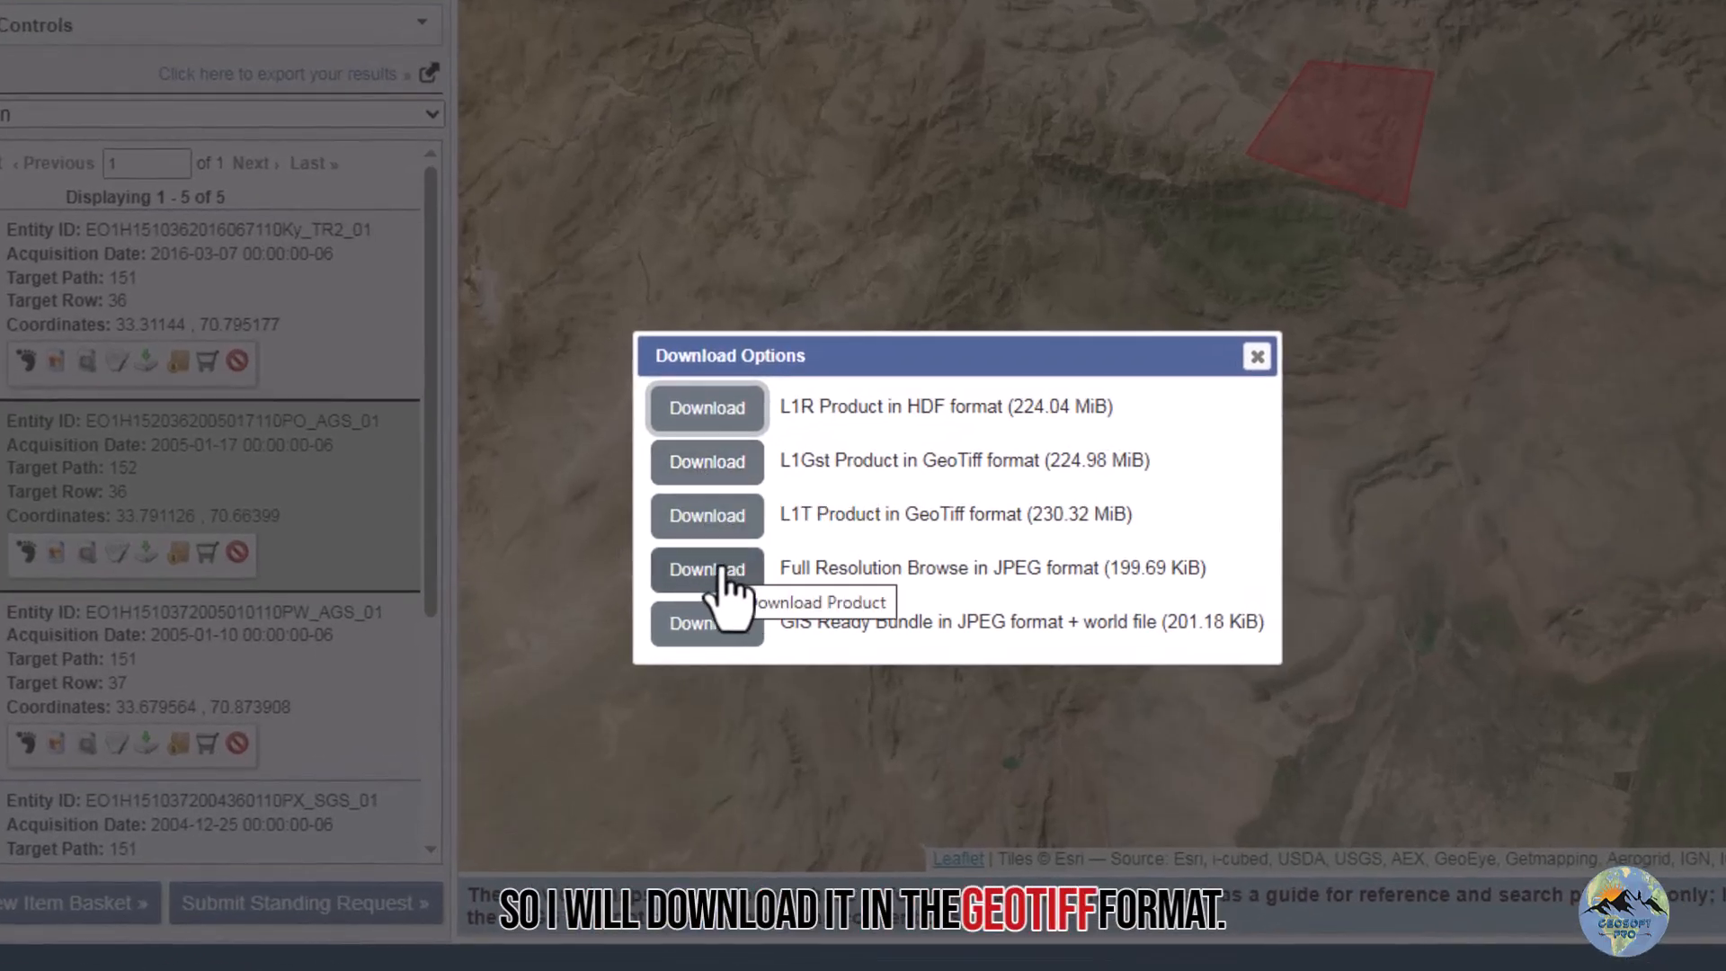
pyautogui.click(702, 458)
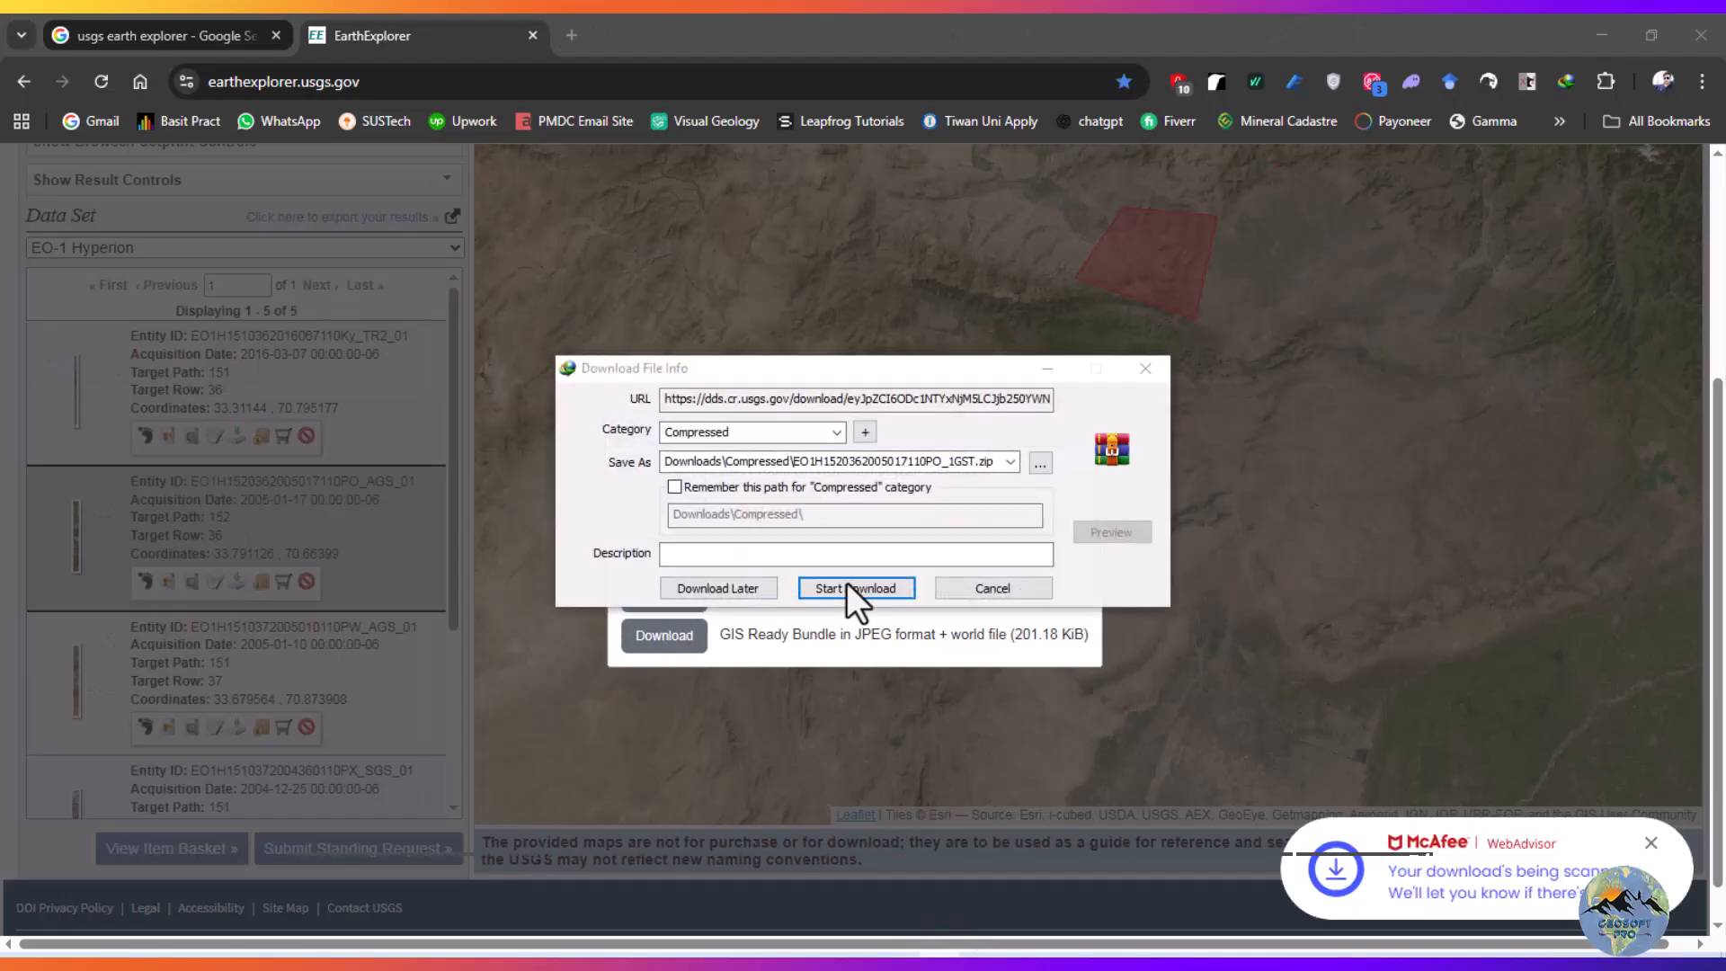
pyautogui.click(983, 554)
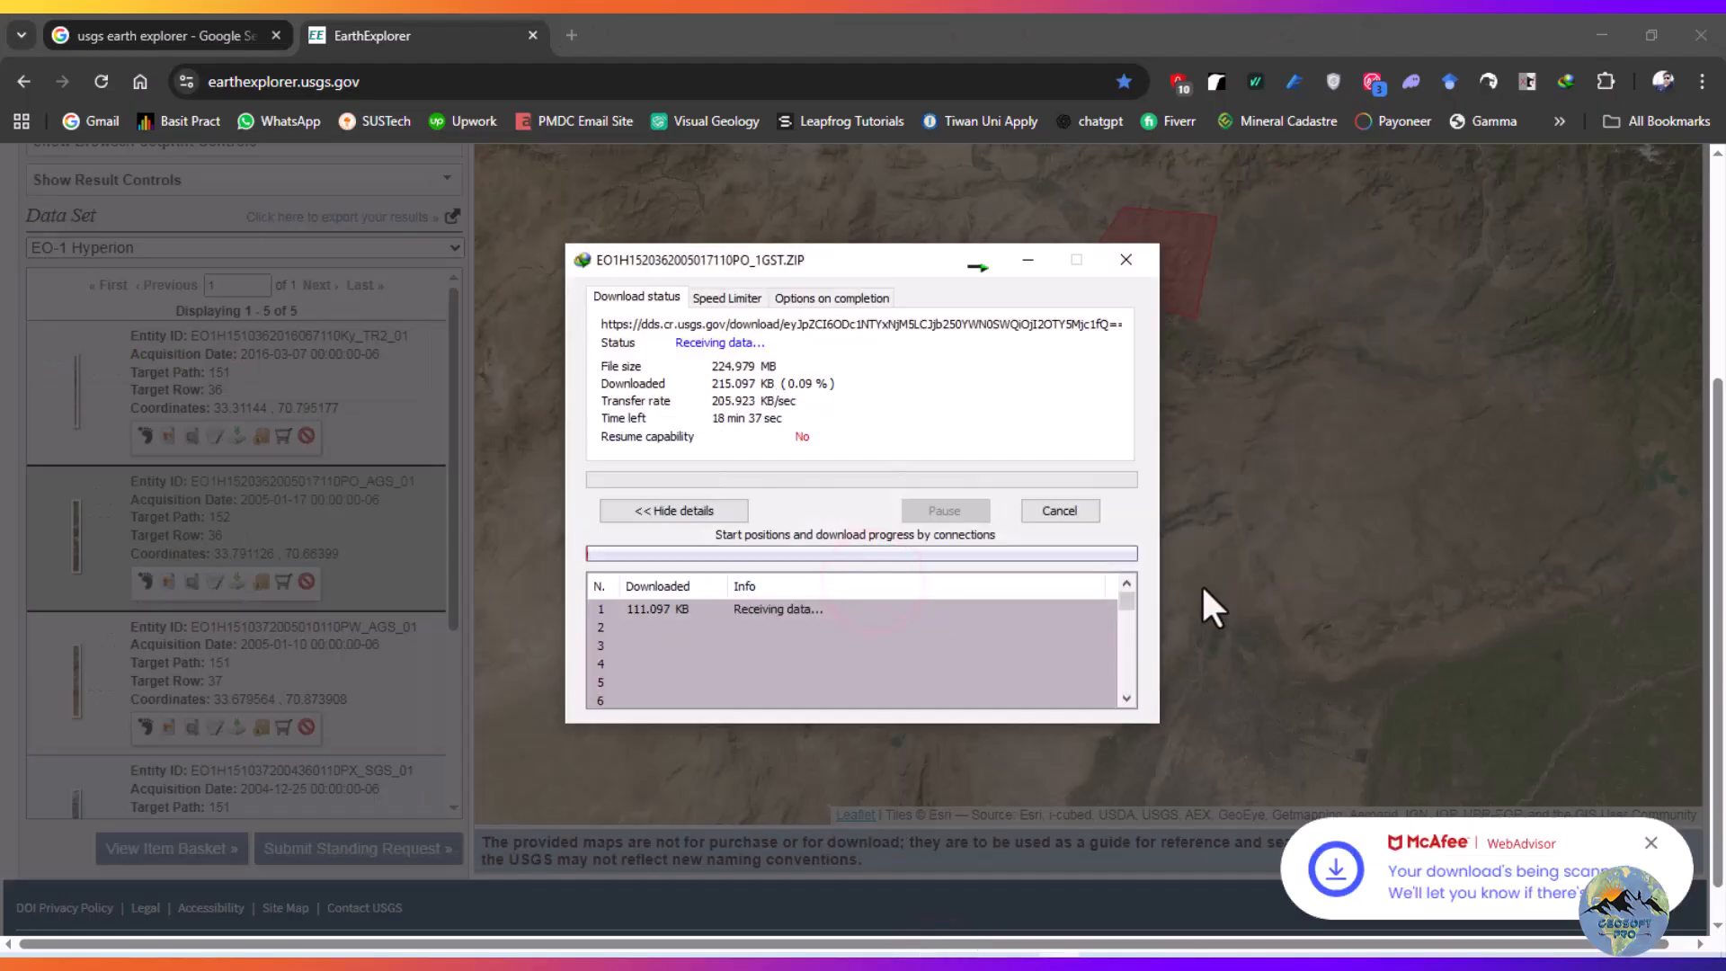